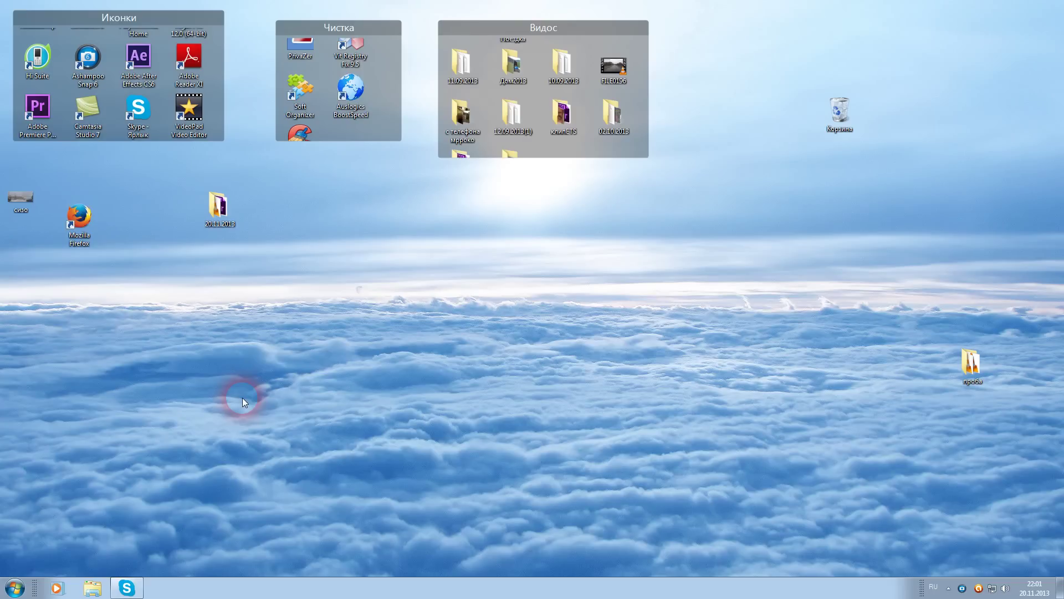
double_click(189, 108)
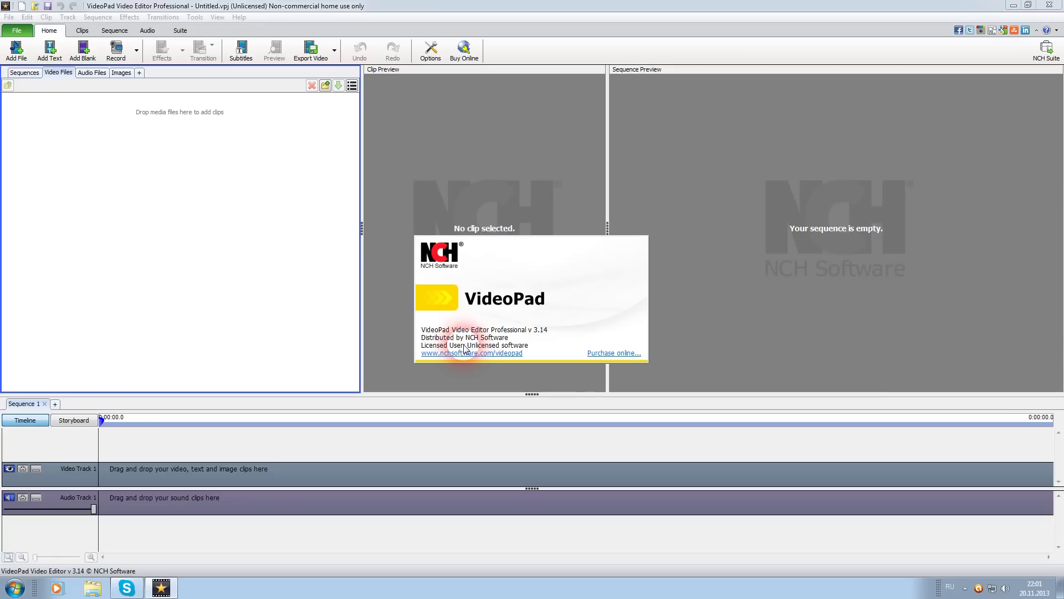
left_click(465, 348)
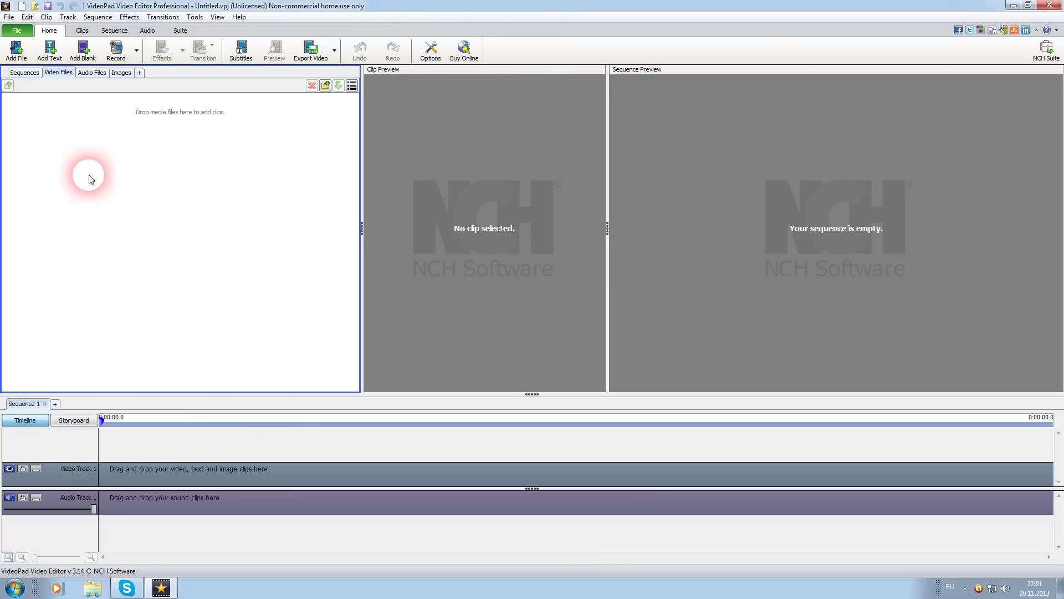
left_click(19, 53)
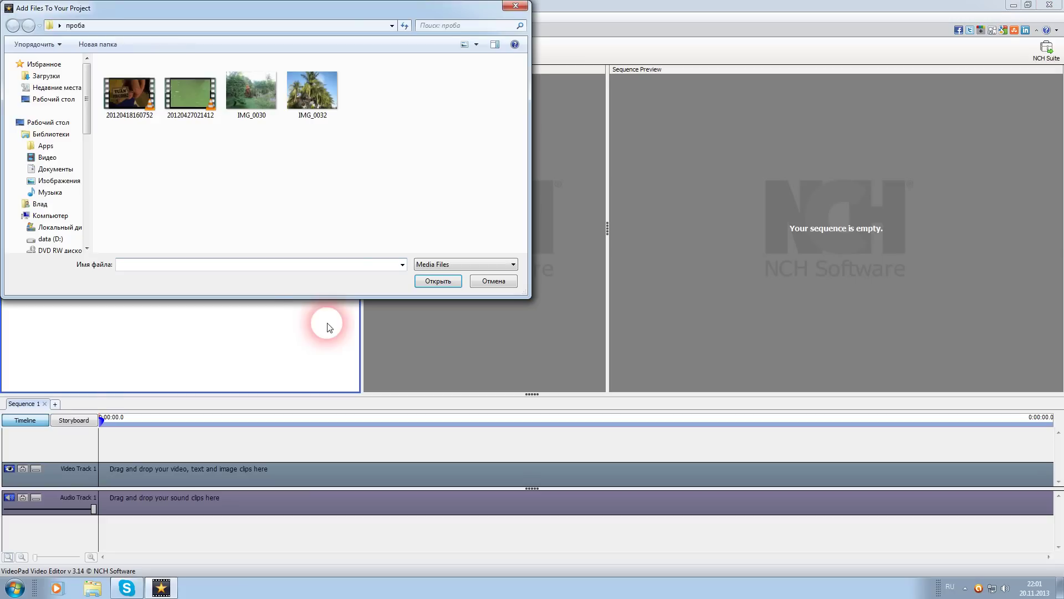
left_click(186, 113)
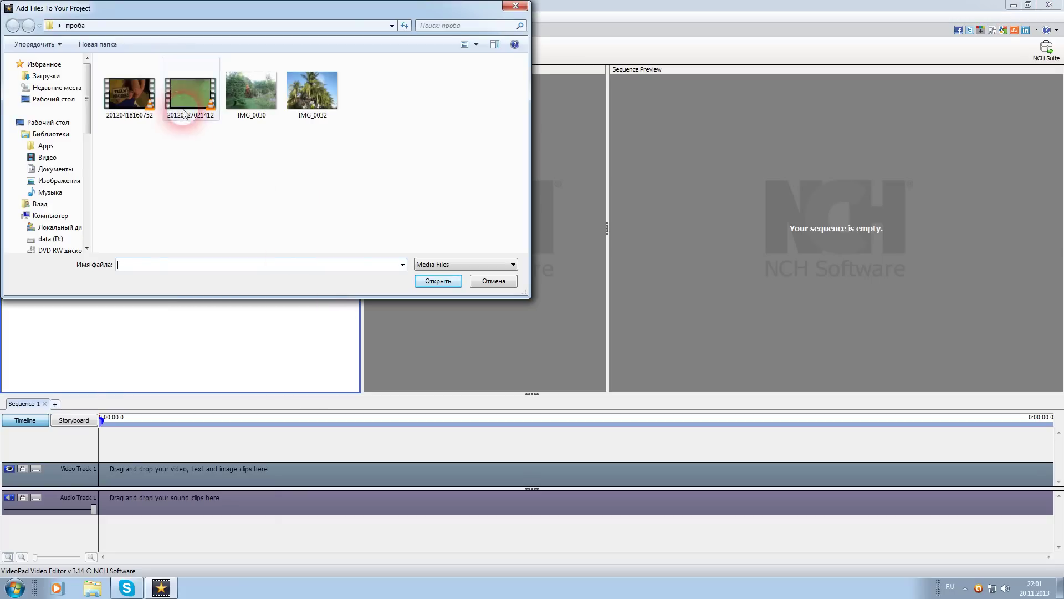
left_click(438, 281)
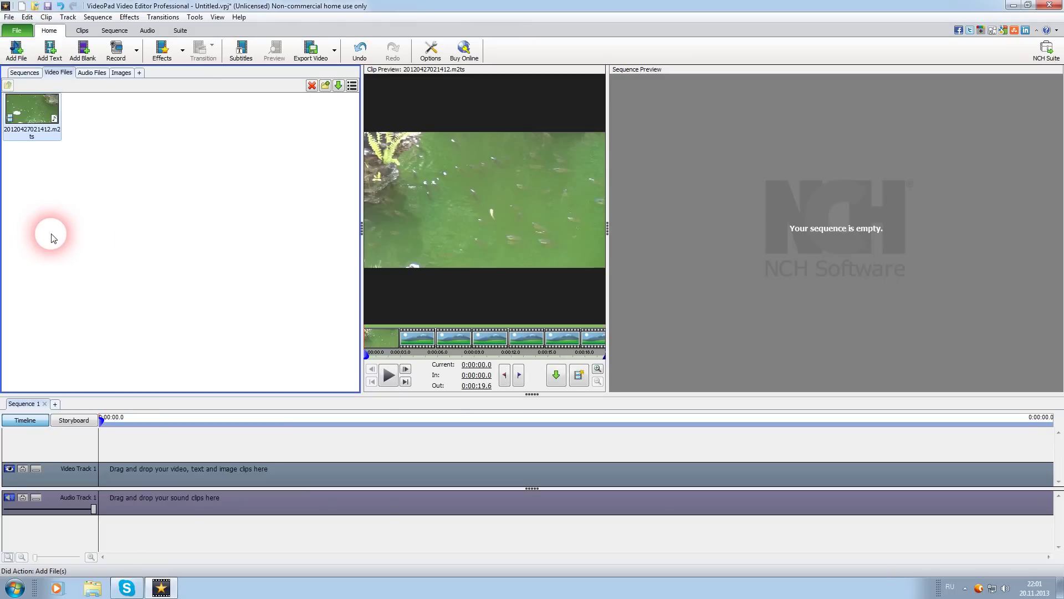
Place the 20120427021412.m2ts clip at the start of the empty Sequence 1 timeline
left_click(339, 86)
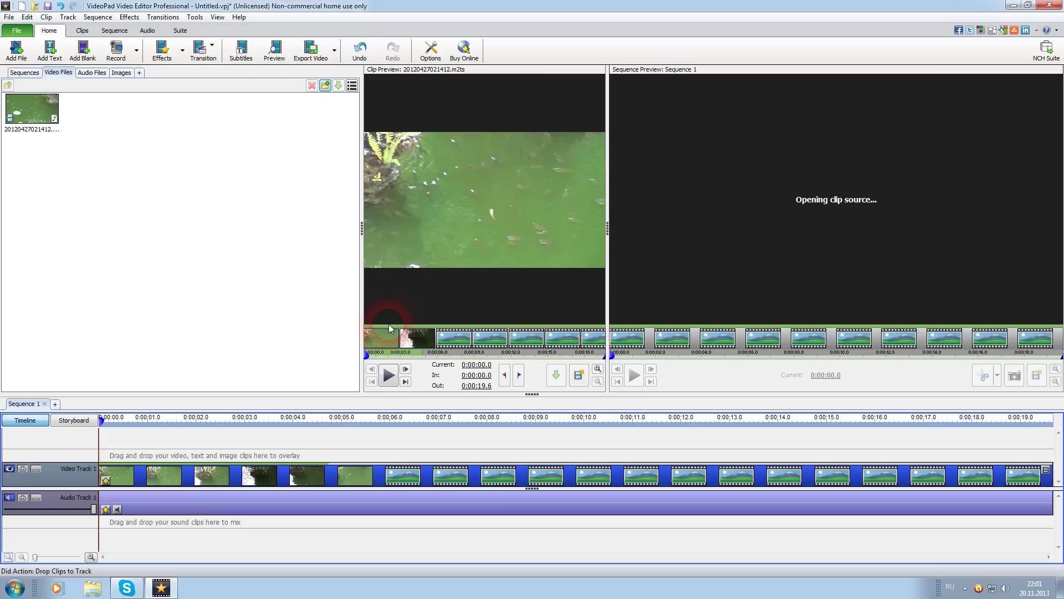
key("ctrl+z")
left_click(51, 118)
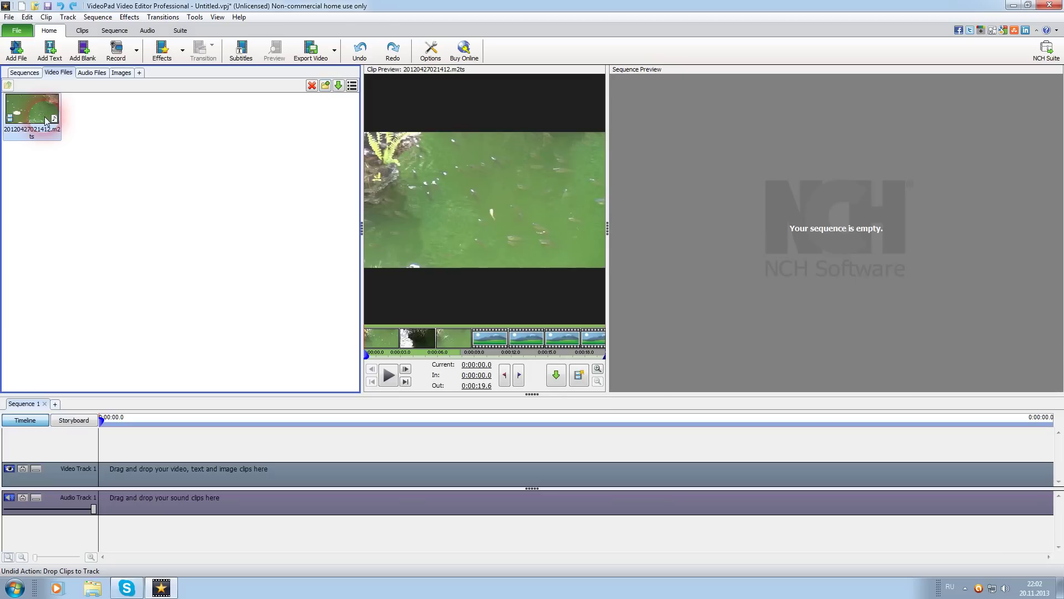
left_click_drag(39, 117, 164, 483)
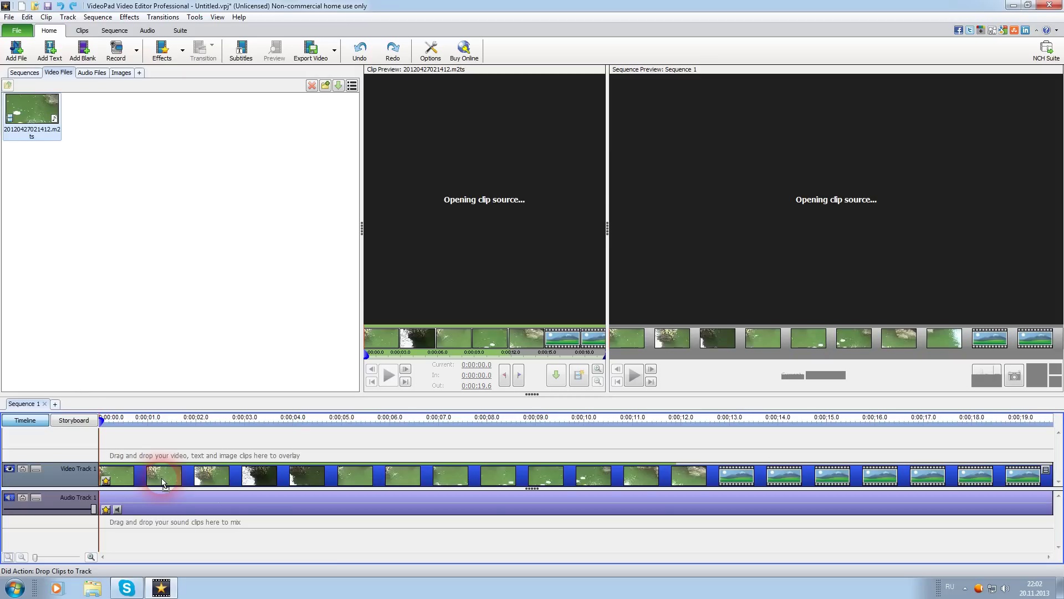
Split all tracks of the timeline clip at about 0:00:04.7 and 0:00:16.1
left_click(125, 432)
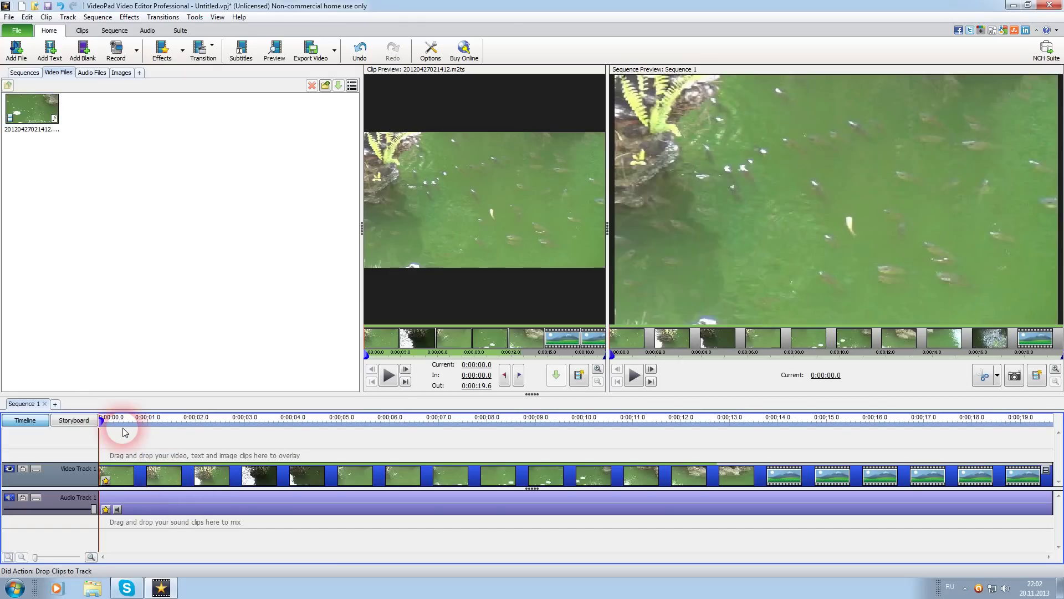
left_click(328, 430)
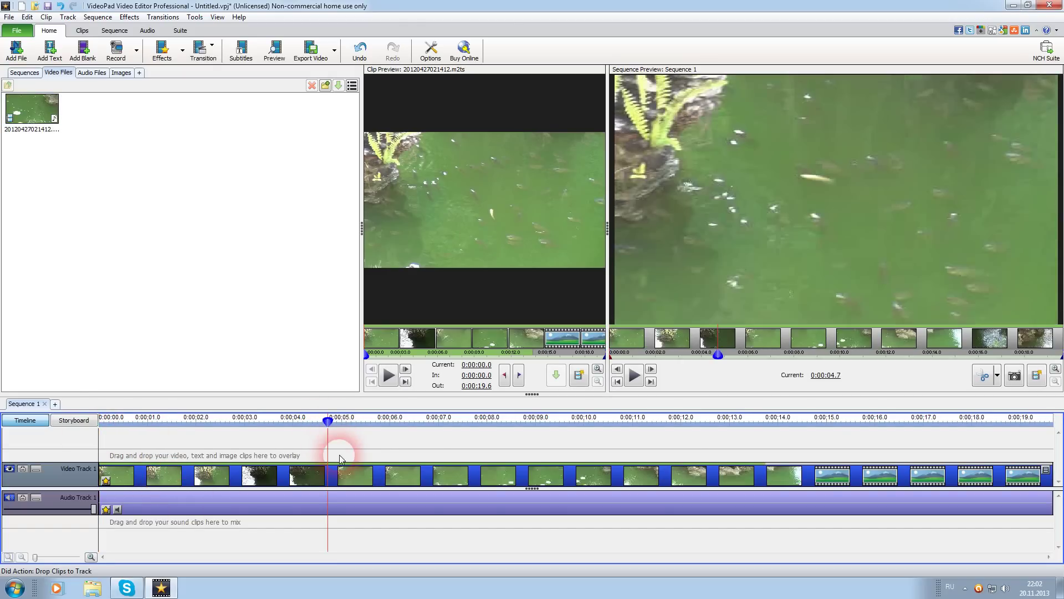
left_click(676, 449)
left_click(984, 375)
left_click(305, 484)
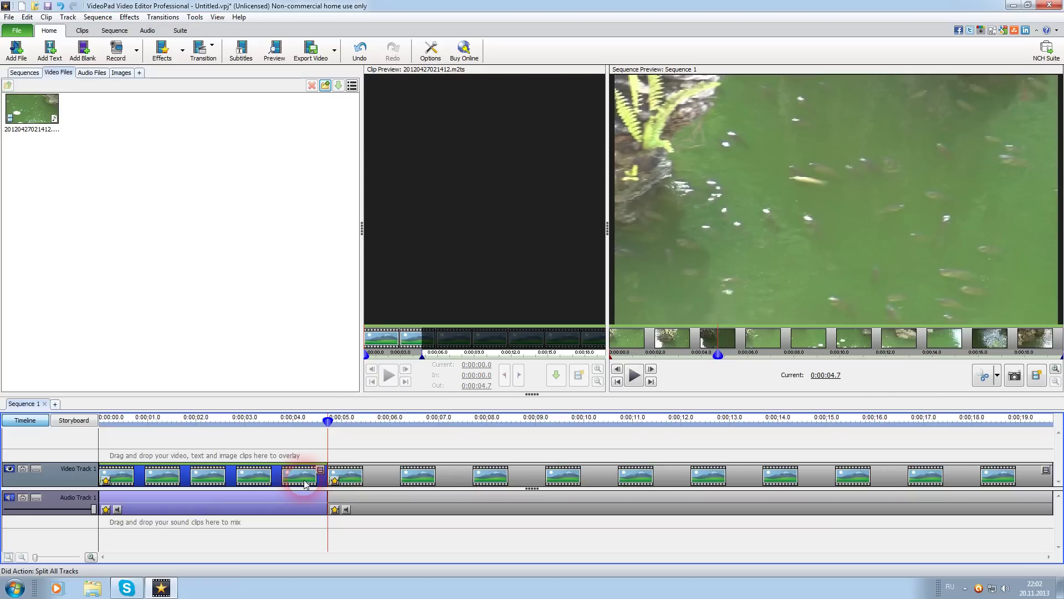
left_click(328, 425)
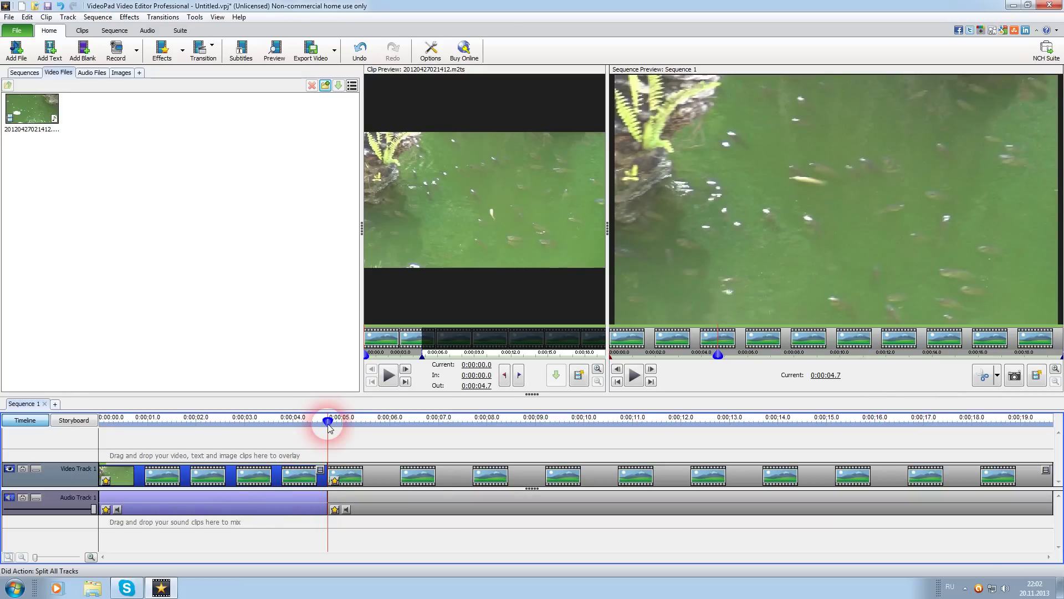
left_click(967, 524)
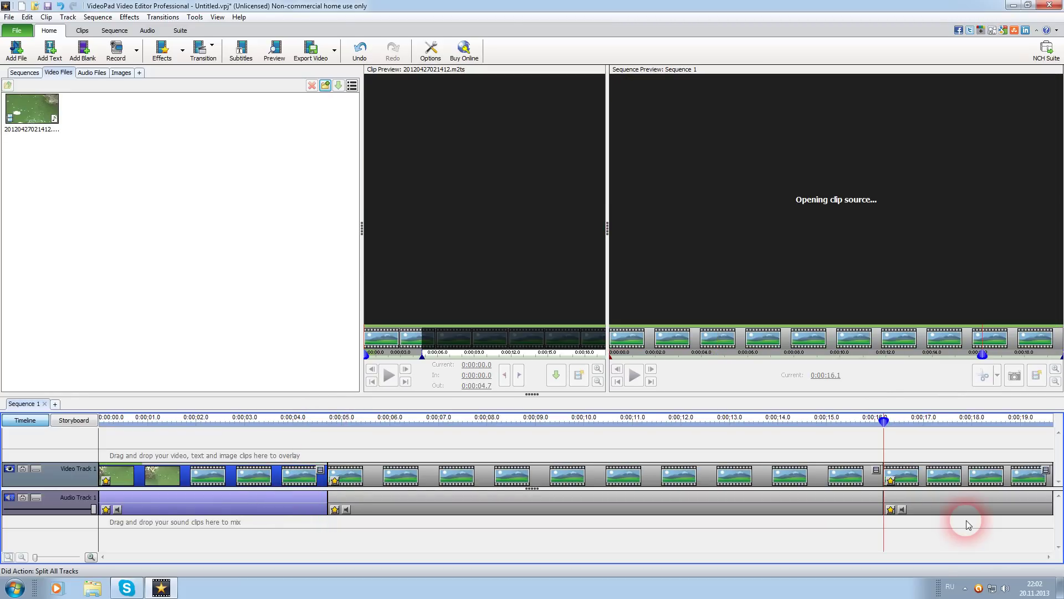
Delete the last and the first segments of the split clip, keeping only the middle part
left_click(949, 507)
key("Delete")
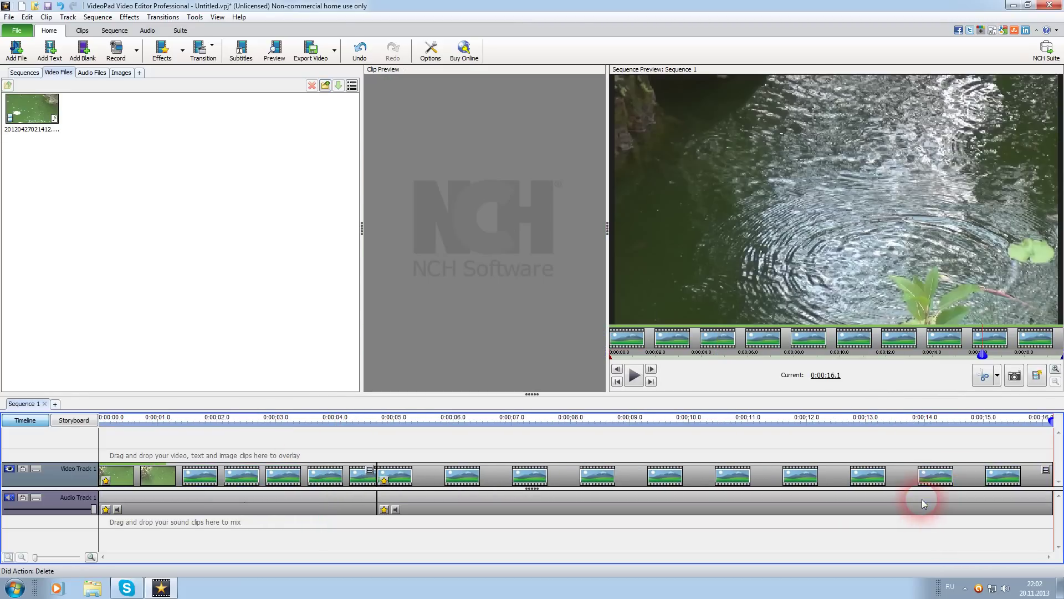
left_click(251, 487)
key("Delete")
left_click(1028, 432)
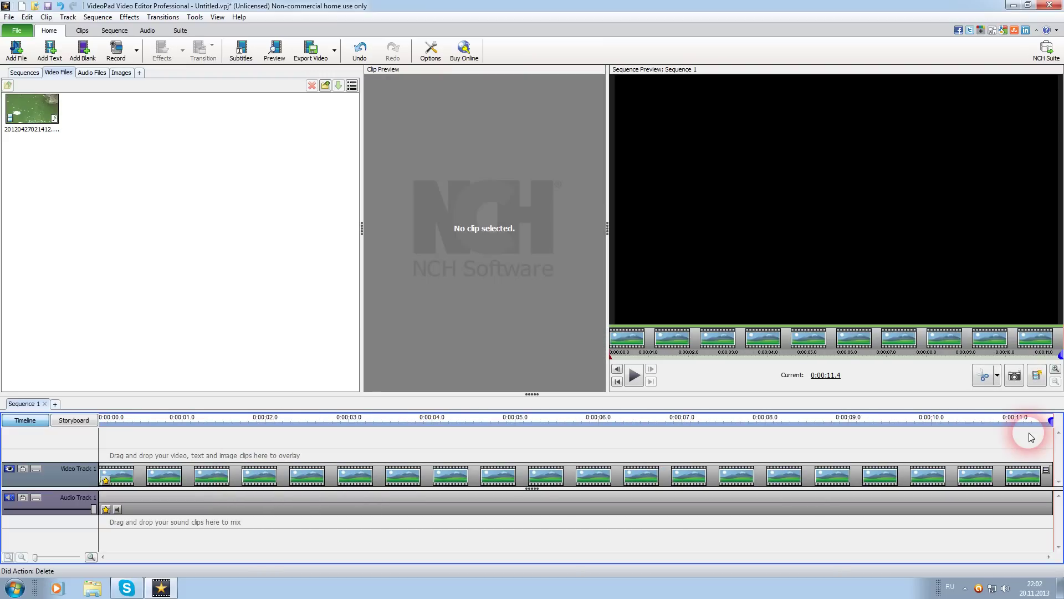
left_click(1052, 450)
left_click(365, 434)
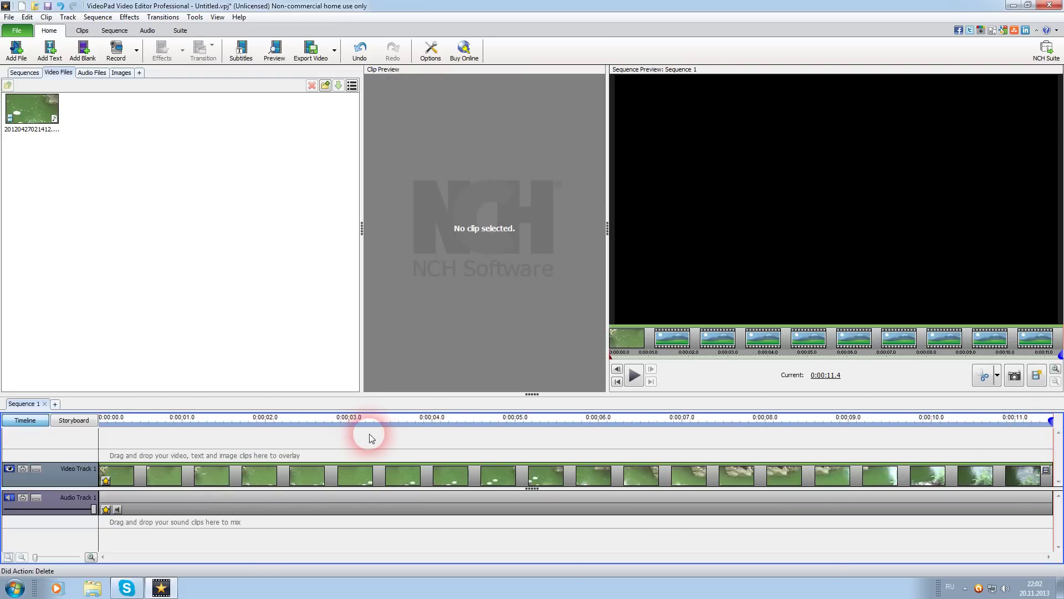
left_click(375, 415)
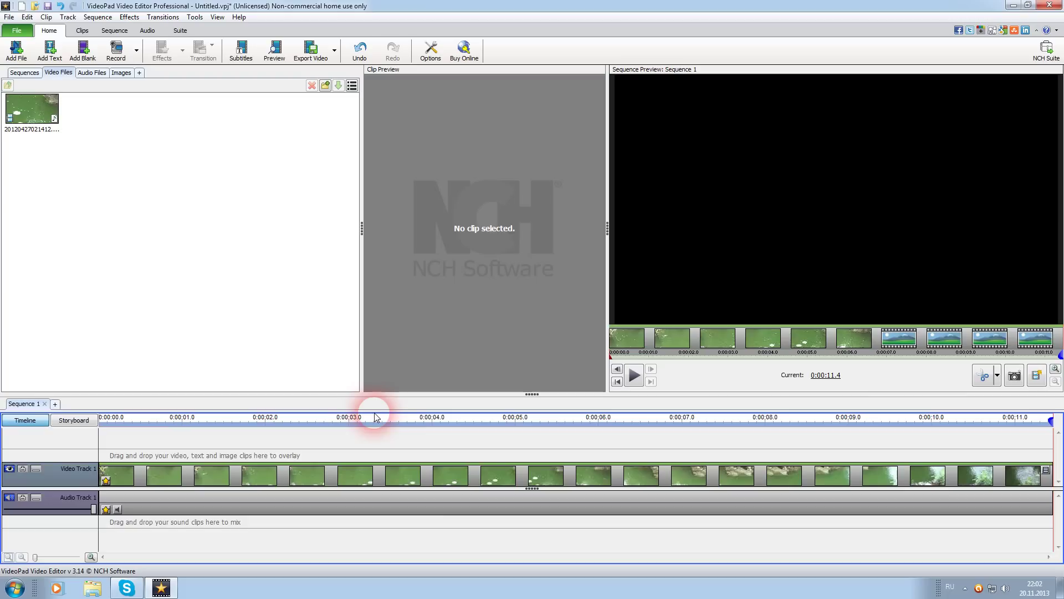
Undo the segment deletions and the splits to restore the full clip on the timeline
left_click(360, 51)
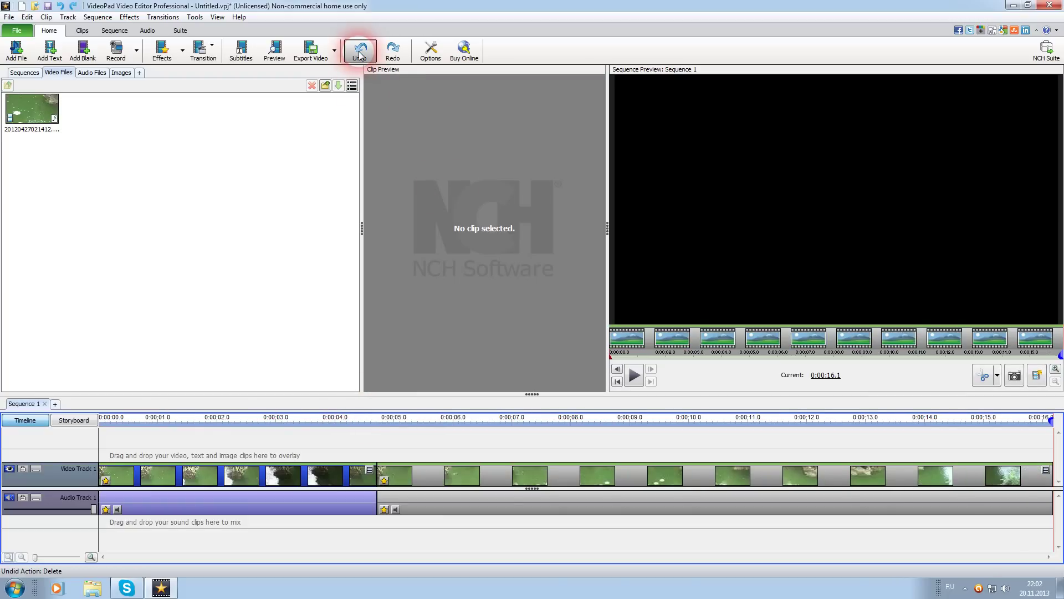
left_click(359, 51)
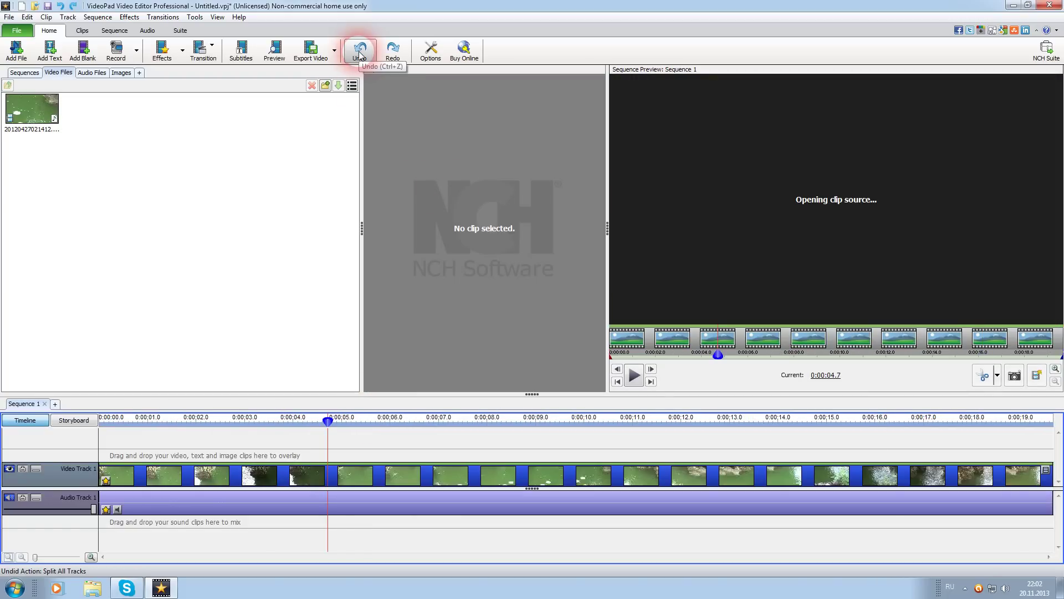
View the Video Effects window for the timeline clip, close it, and move the playhead to about 0:00:03.9
left_click(608, 479)
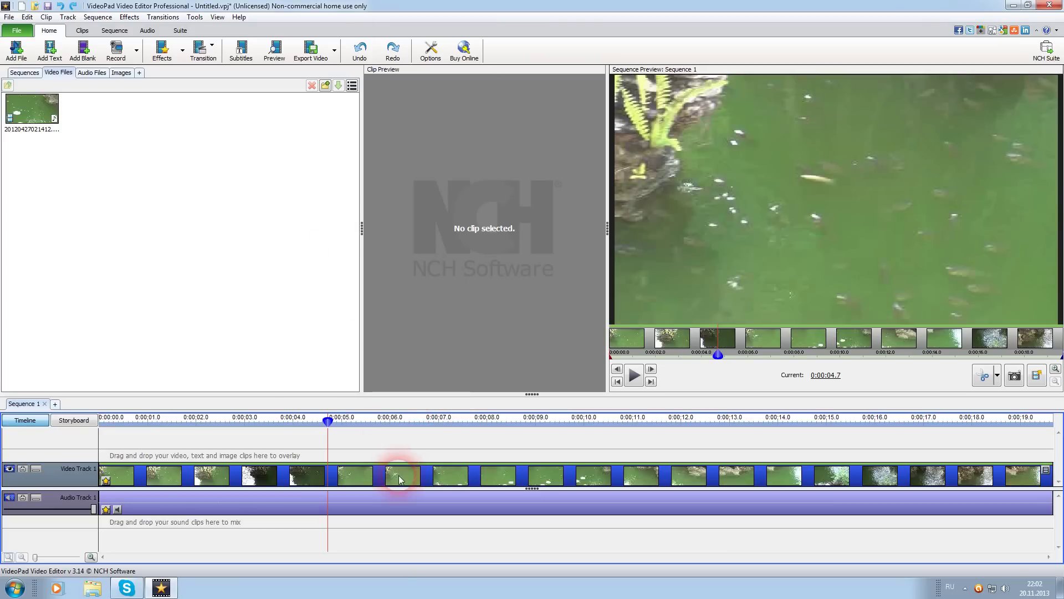
left_click(163, 49)
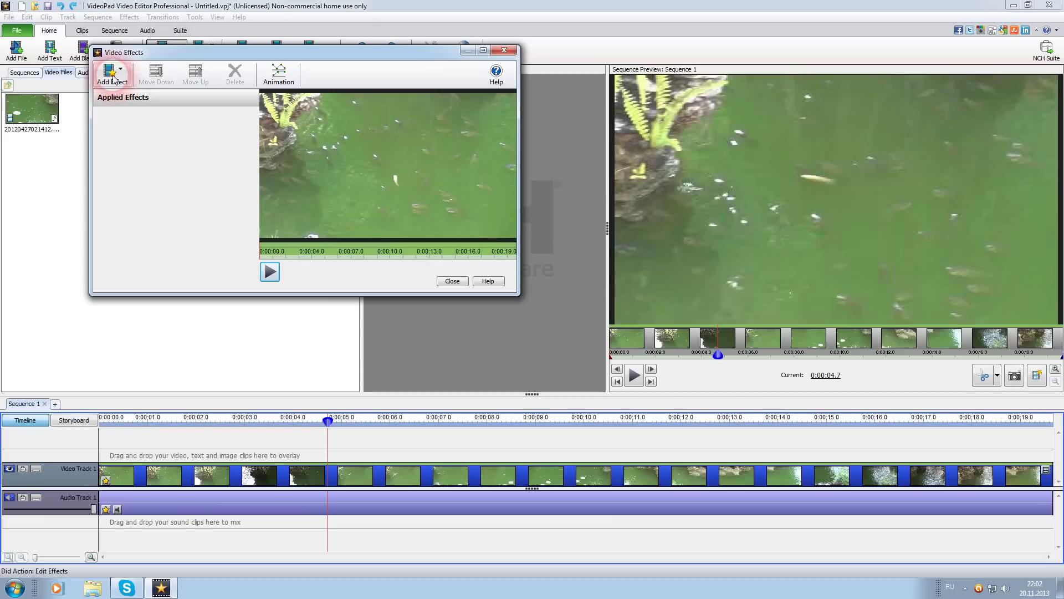
left_click(452, 281)
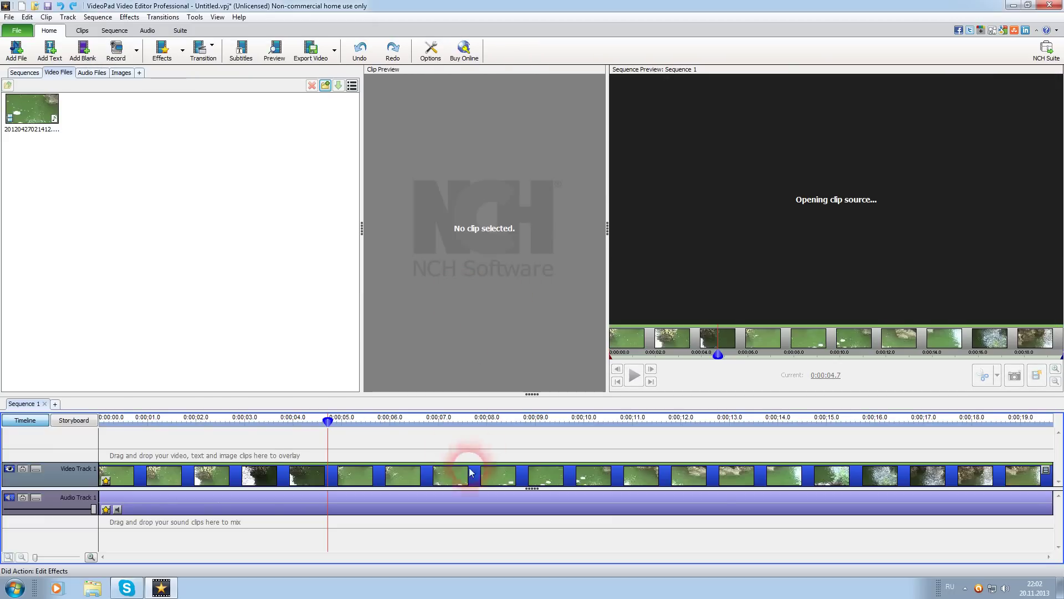
left_click(290, 435)
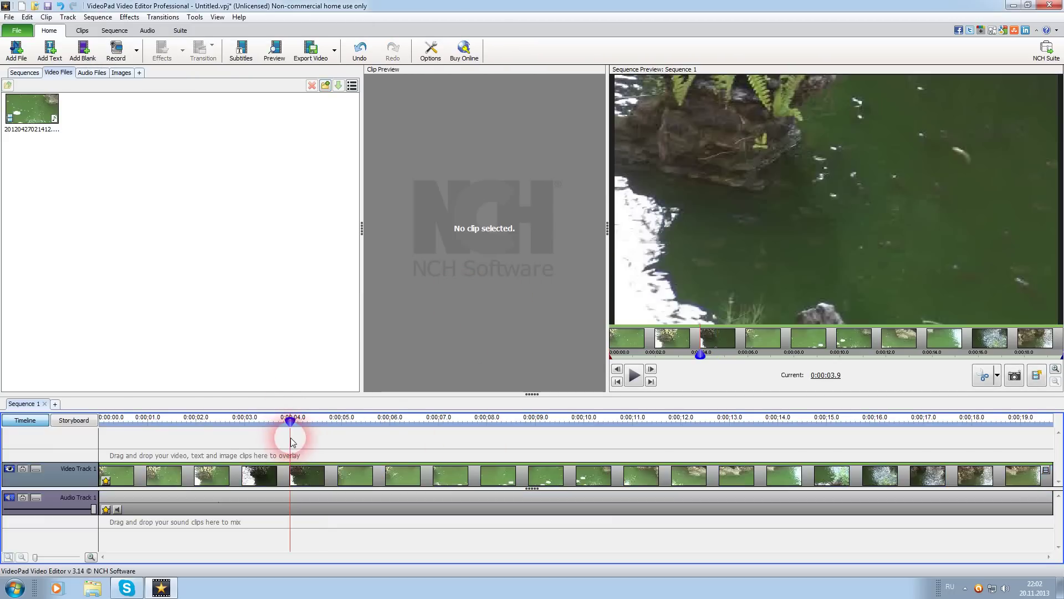
left_click(238, 256)
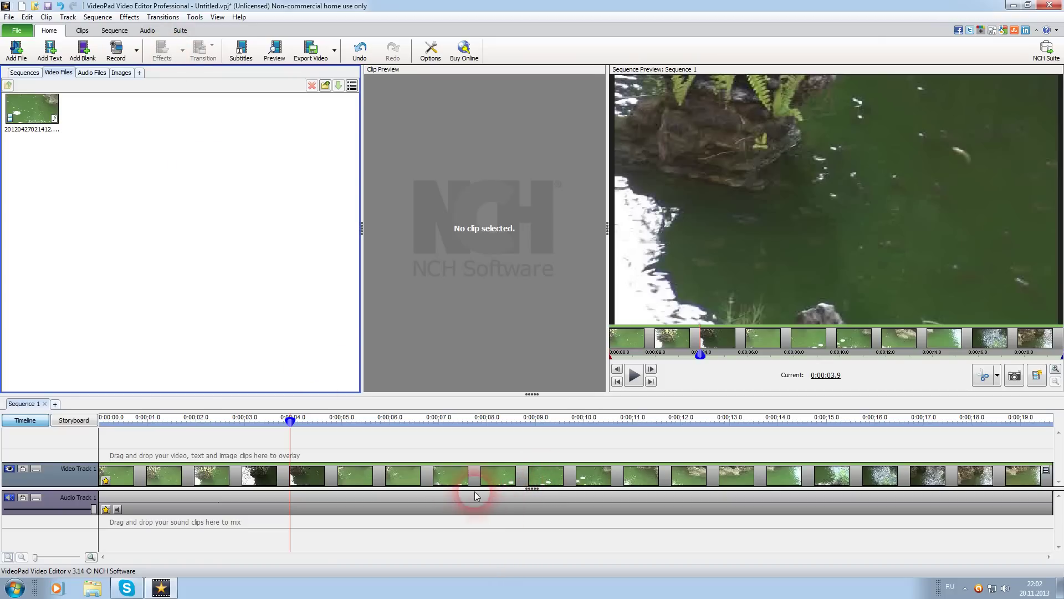
View the Audio Effects window for the clip on Audio Track 1 and close it without adding an effect
left_click(475, 509)
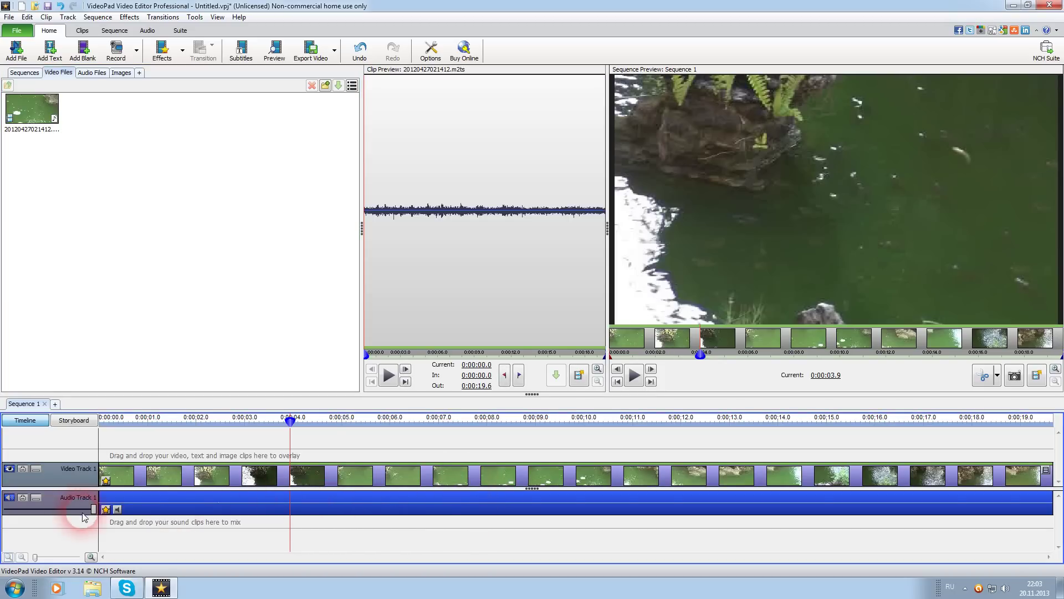
left_click(163, 50)
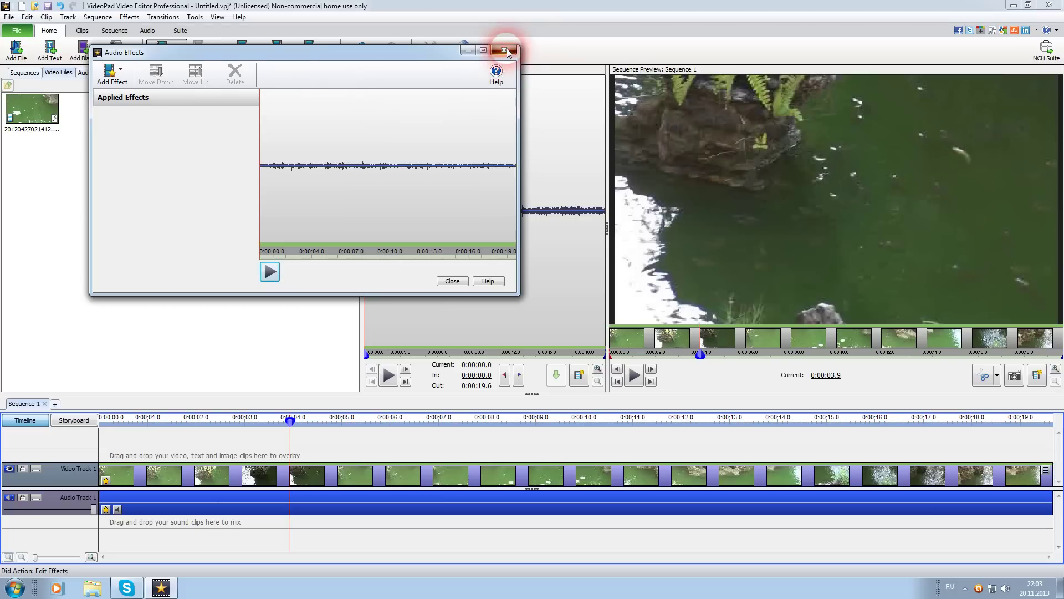
left_click(504, 49)
Apply the Sepia effect to the clip on Video Track 1 and close the effects window
left_click(384, 481)
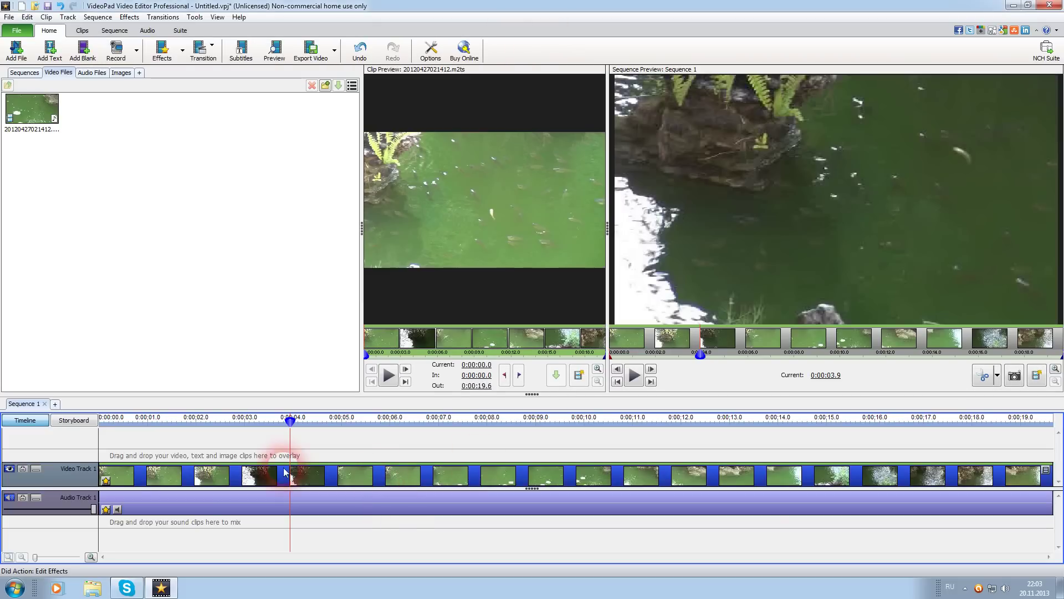
left_click(163, 49)
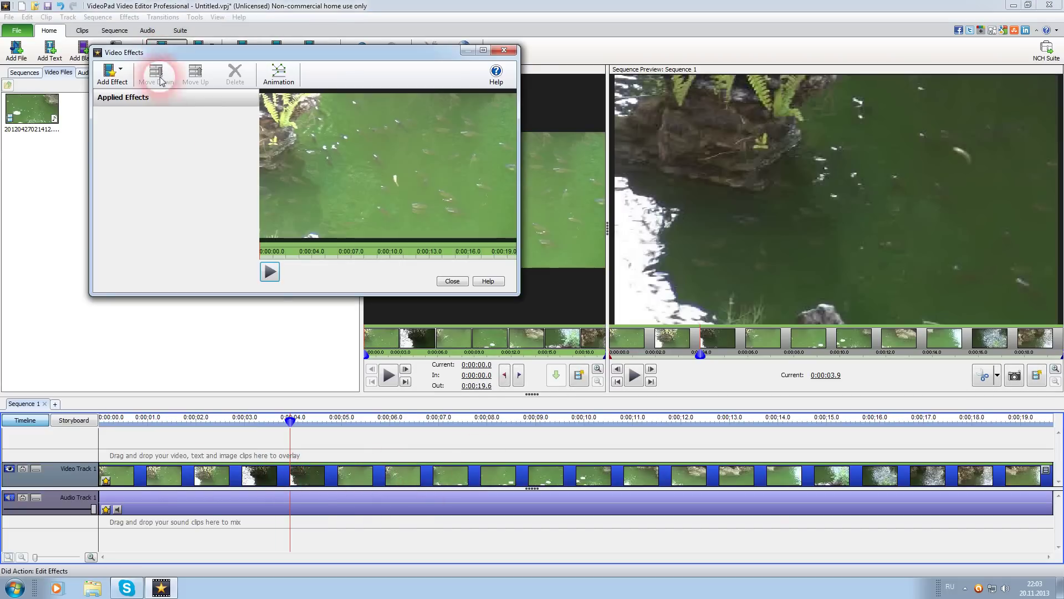
left_click(111, 72)
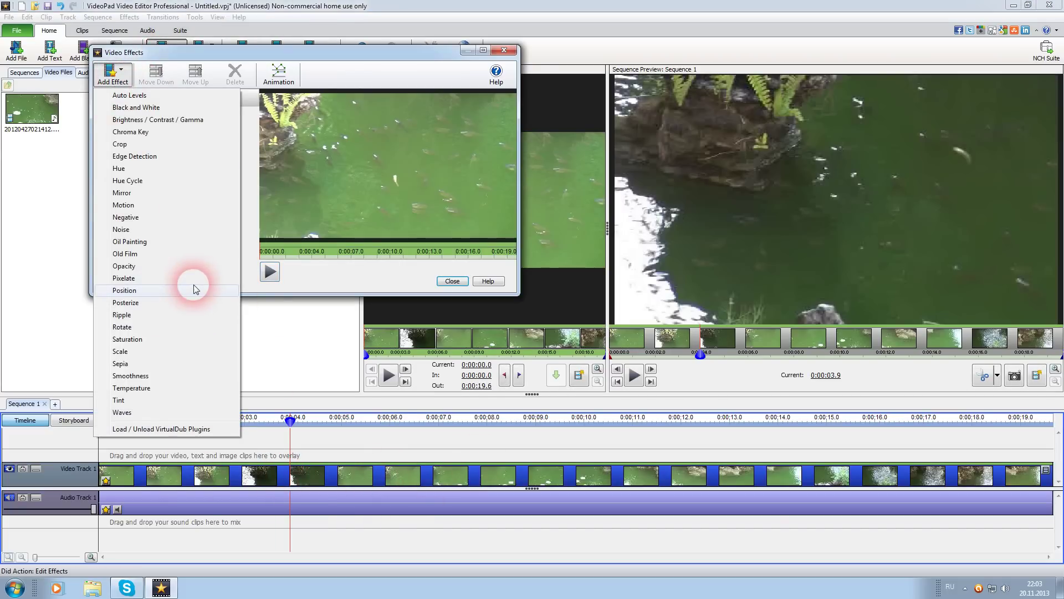
left_click(139, 363)
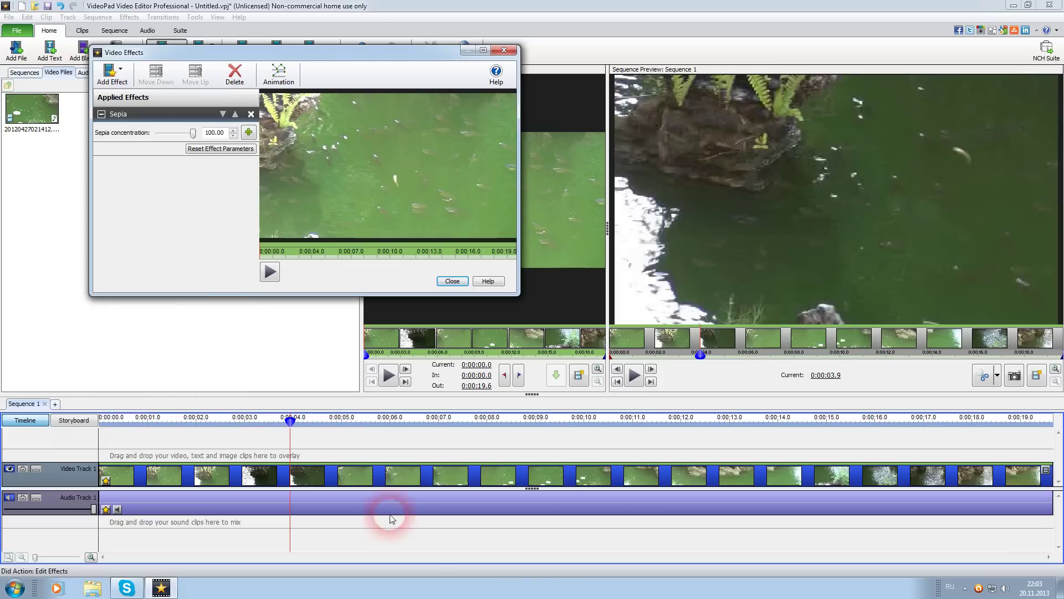
left_click(452, 281)
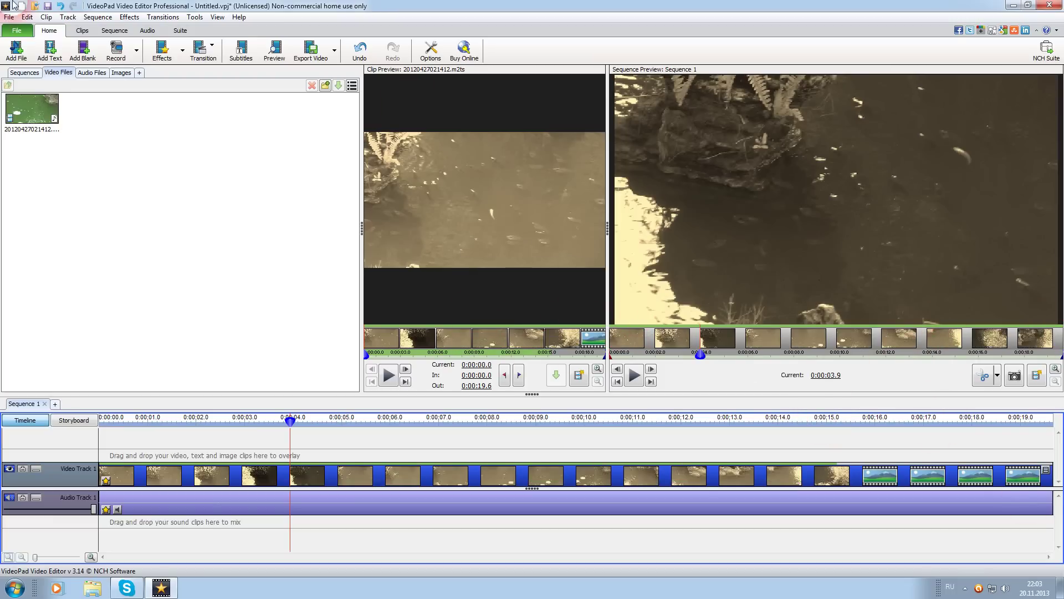
Undo the Sepia effect and add the Old Film effect to the video clip instead
left_click(359, 49)
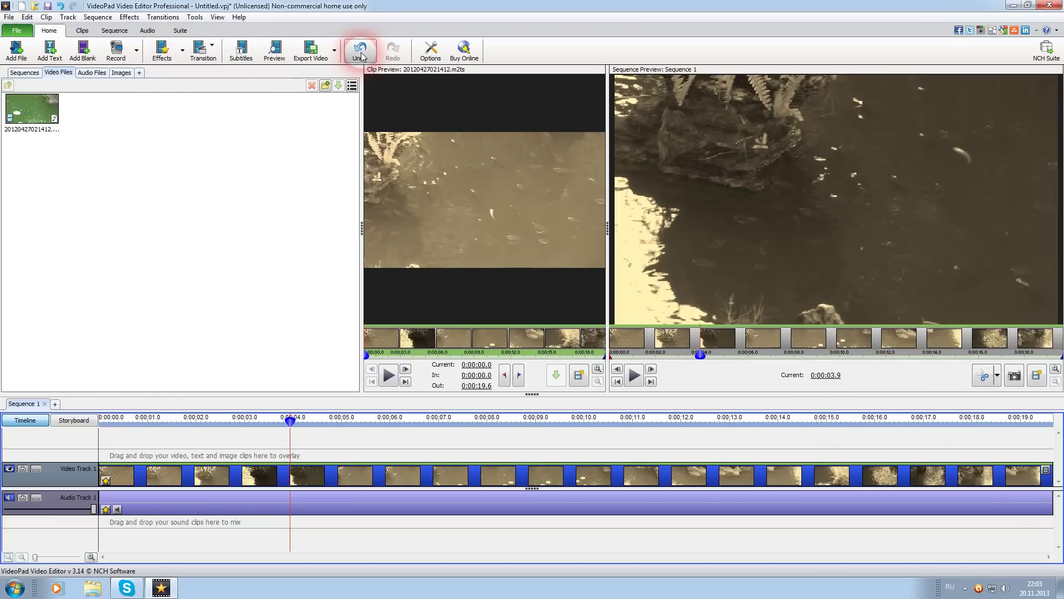
left_click(162, 49)
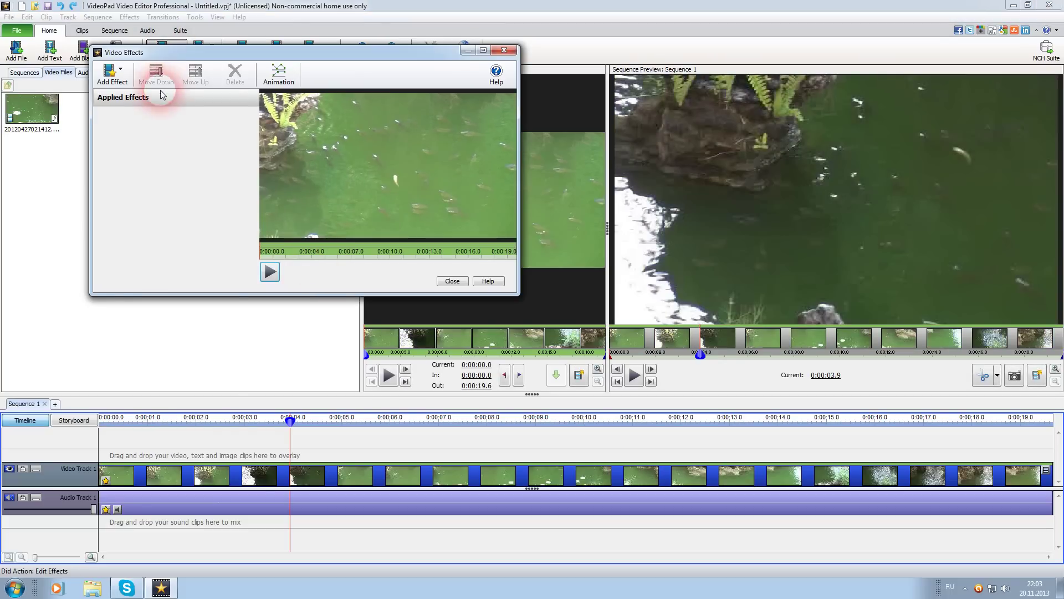
left_click(110, 75)
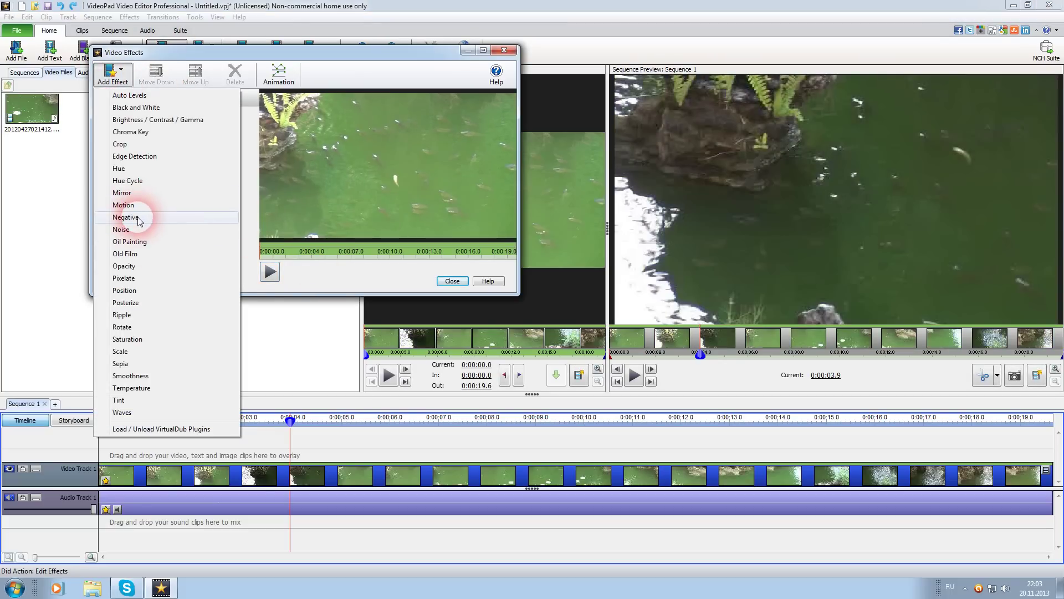
left_click(134, 255)
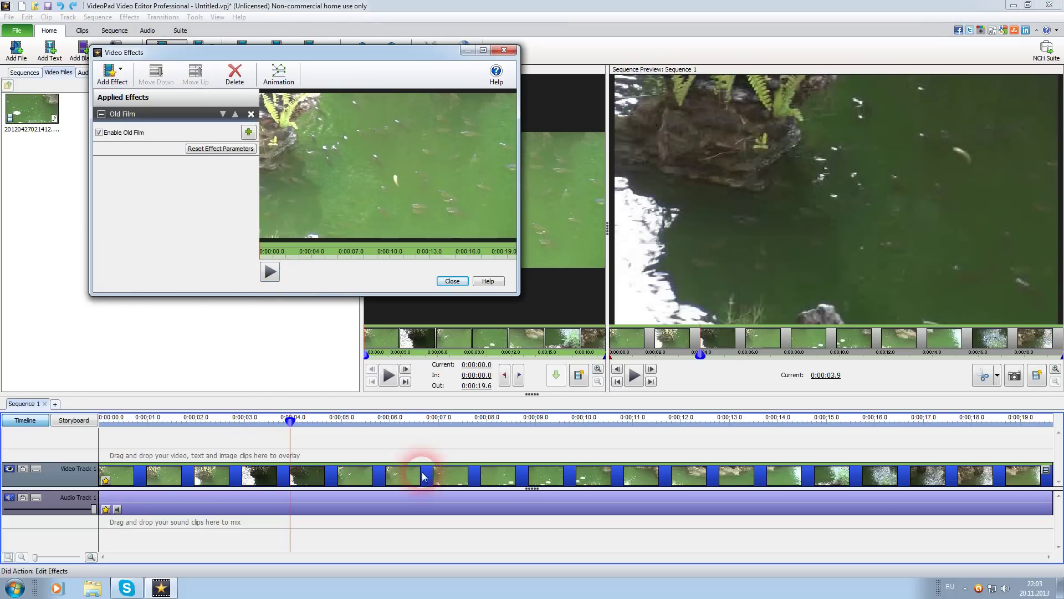
Close the effects window, play the sequence to preview the Old Film effect, and undo the effect
left_click(453, 281)
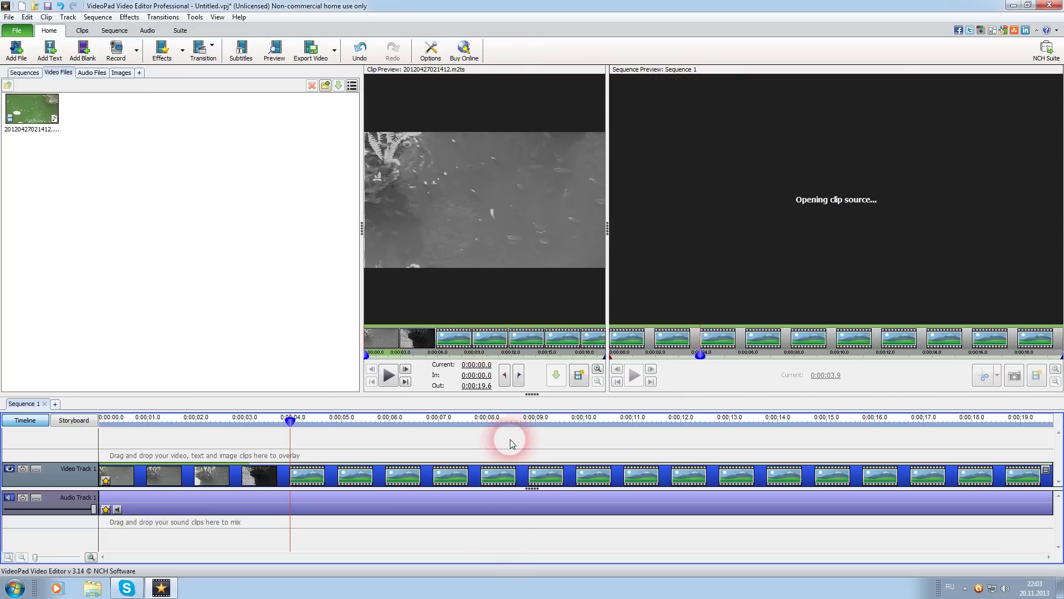
key("space")
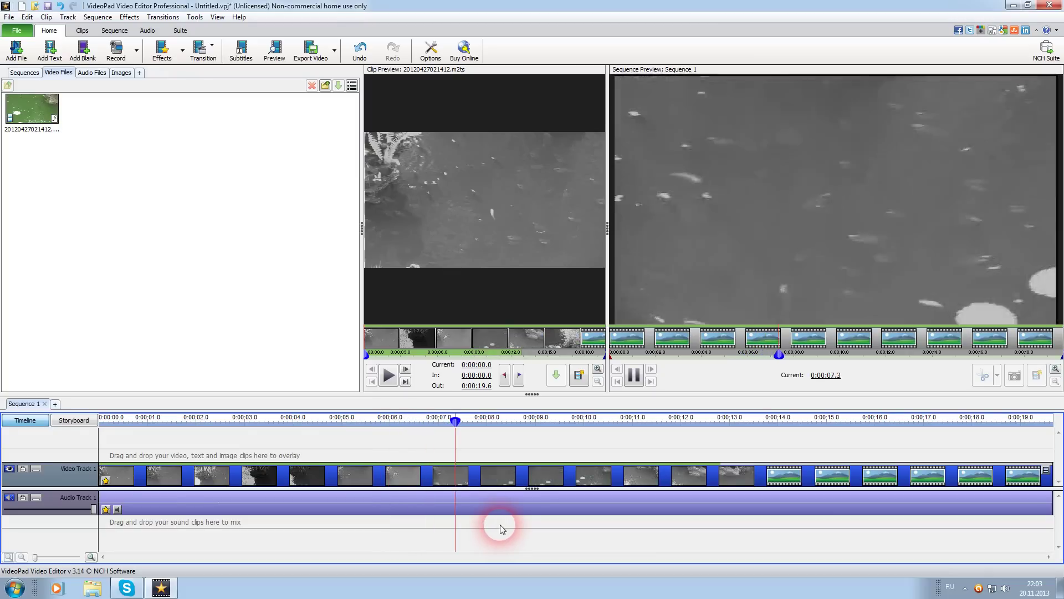
key("space")
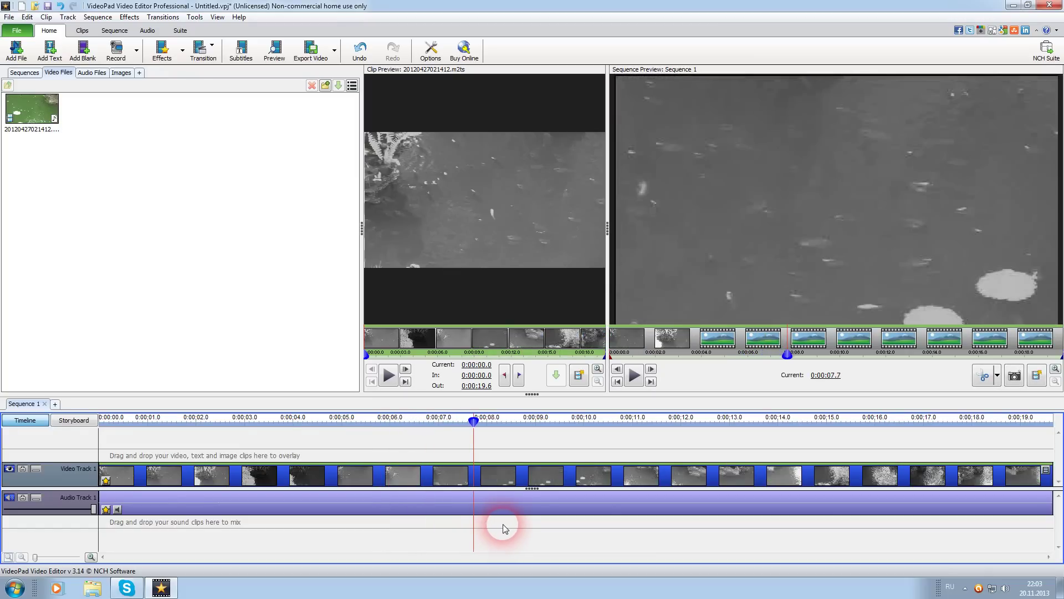
key("ctrl+z")
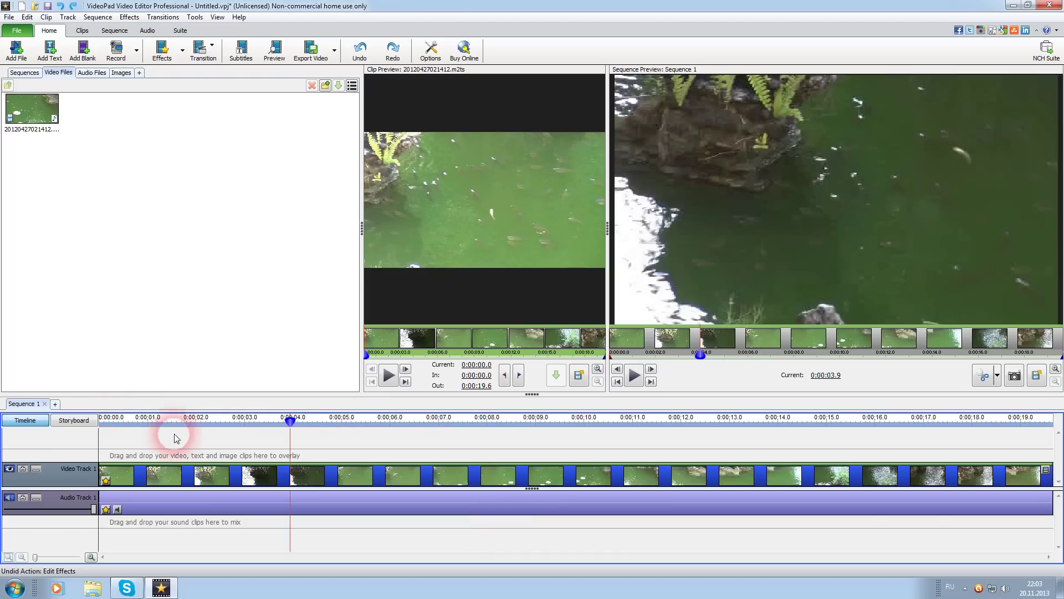
Mute Audio Track 1 while the sequence plays, stop playback and unmute the track
left_click(9, 498)
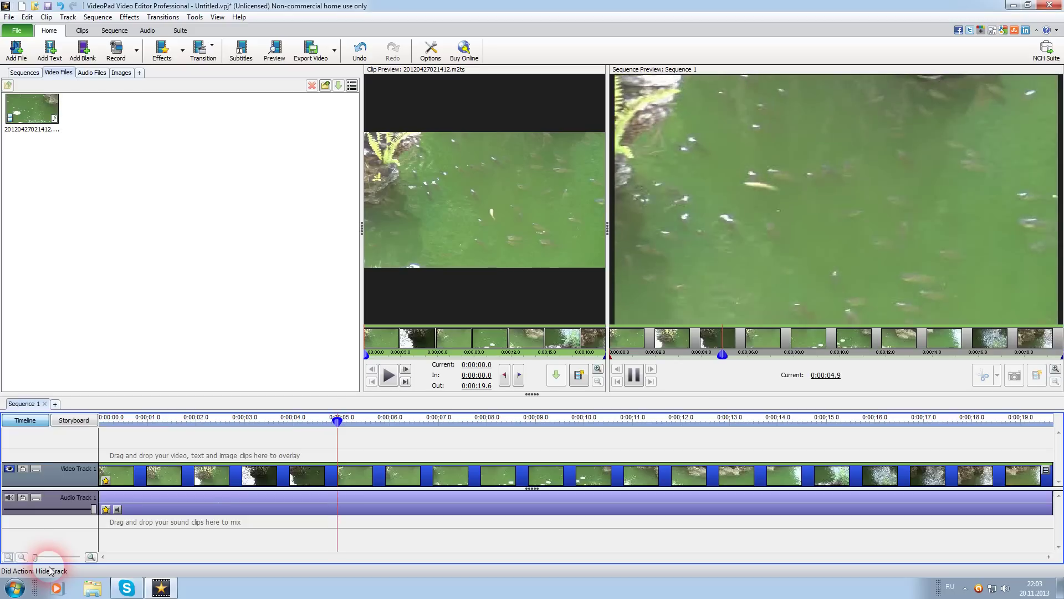
key("space")
left_click(9, 498)
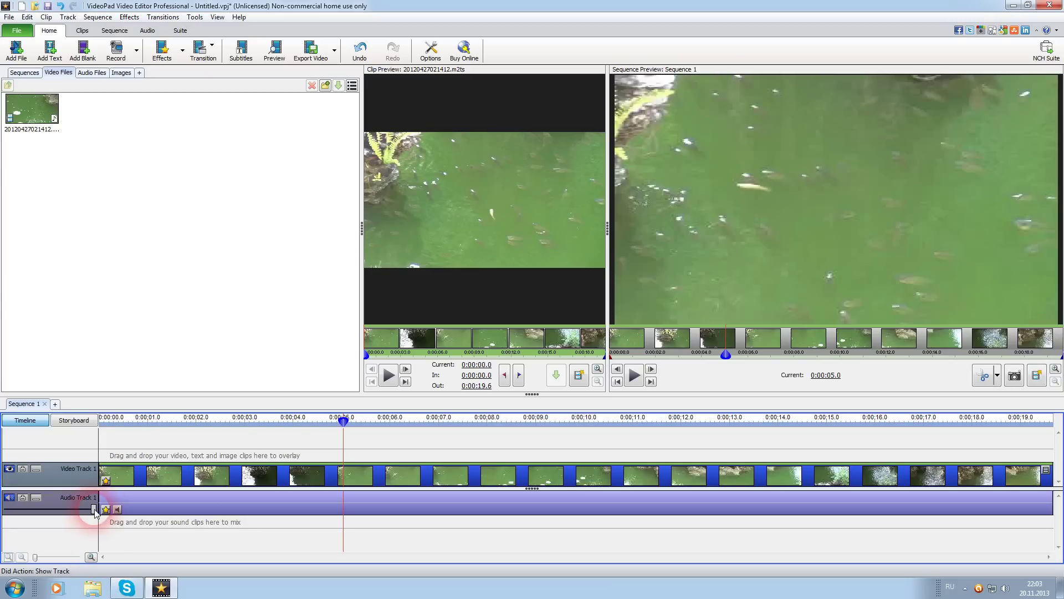
Try a much lower volume on Audio Track 1 with short playbacks and return it to full volume
mouse_move(87, 512)
left_mouse_down()
mouse_move(24, 507)
mouse_move(107, 511)
left_mouse_up()
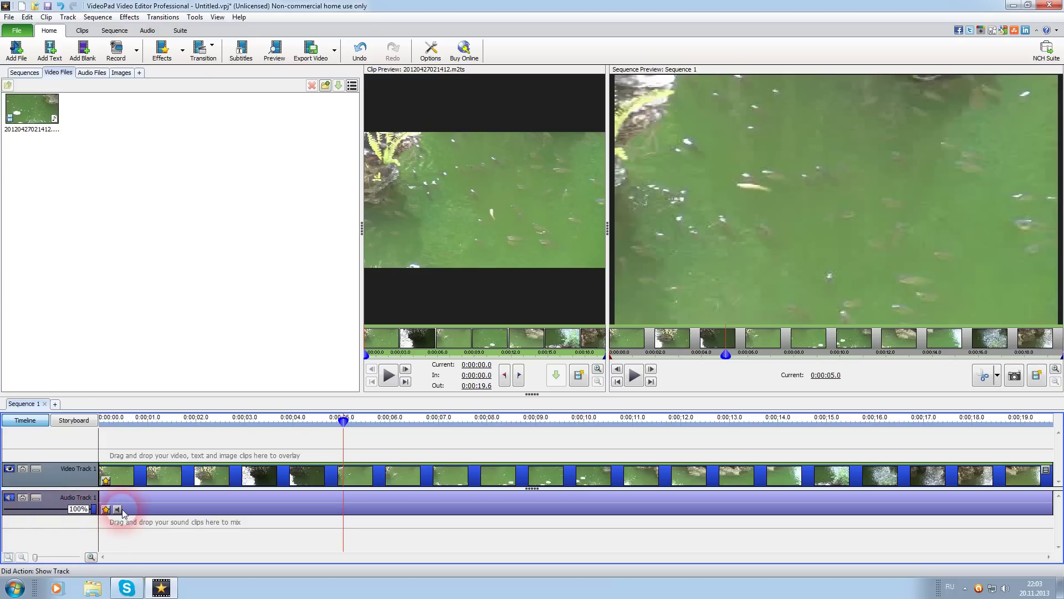
key("space")
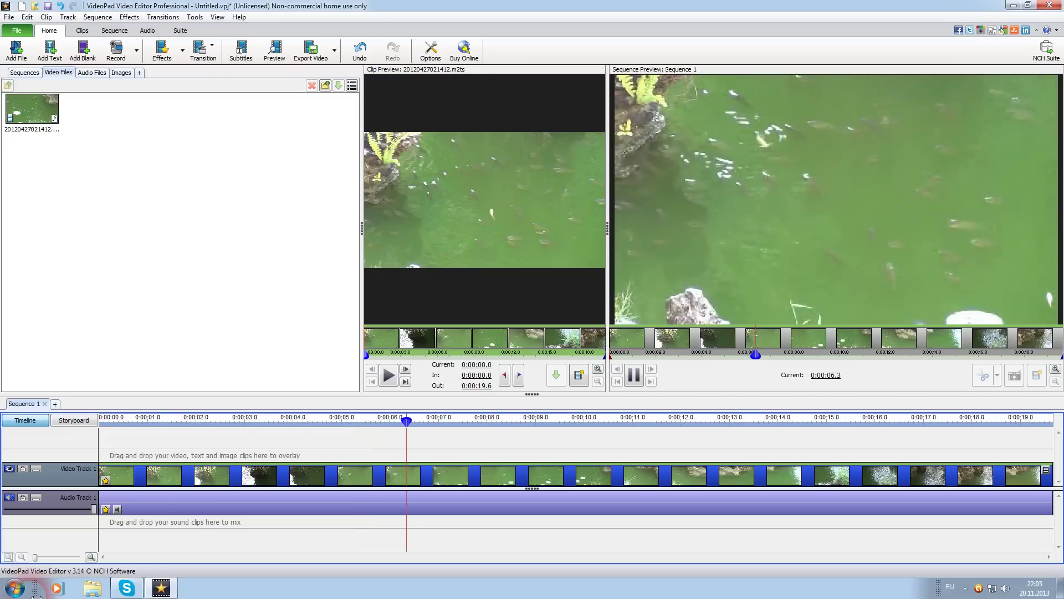
key("space")
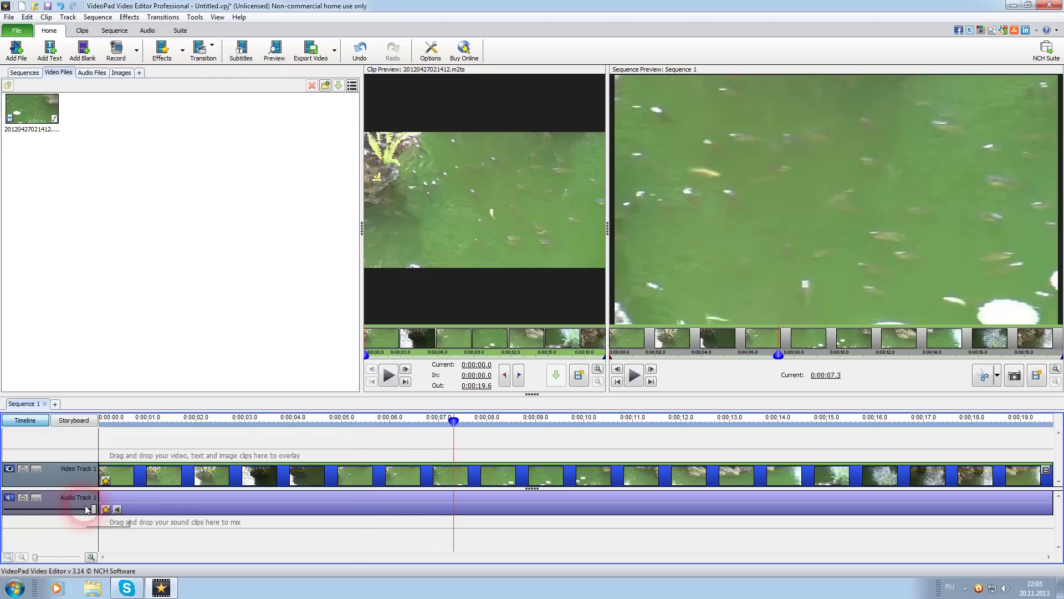
left_click_drag(89, 512, 32, 518)
key("space")
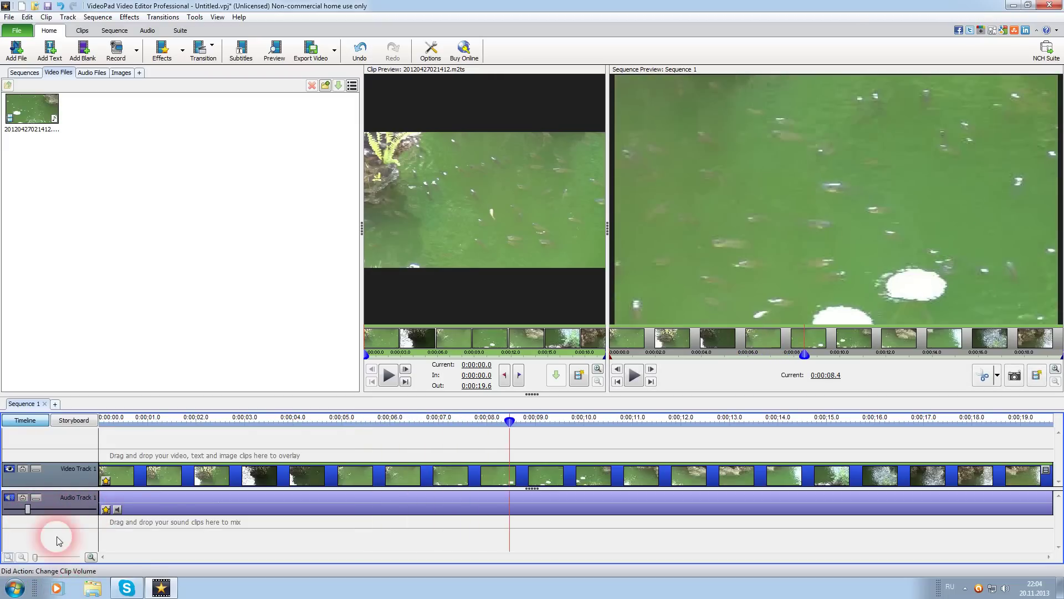
left_click_drag(27, 509, 113, 515)
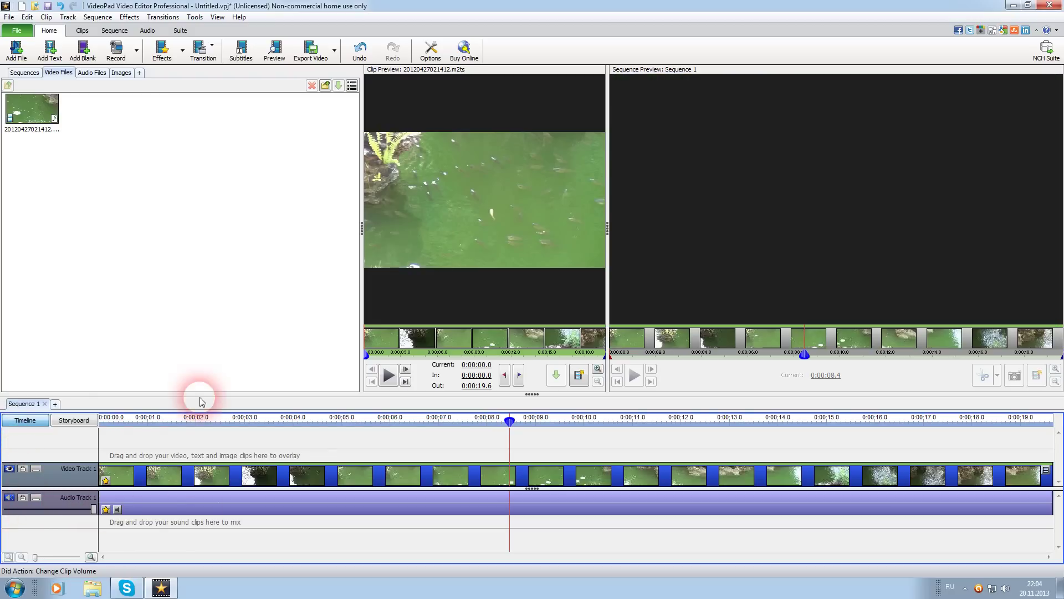
Hide Video Track 1 from the sequence preview and show it again
left_click(9, 469)
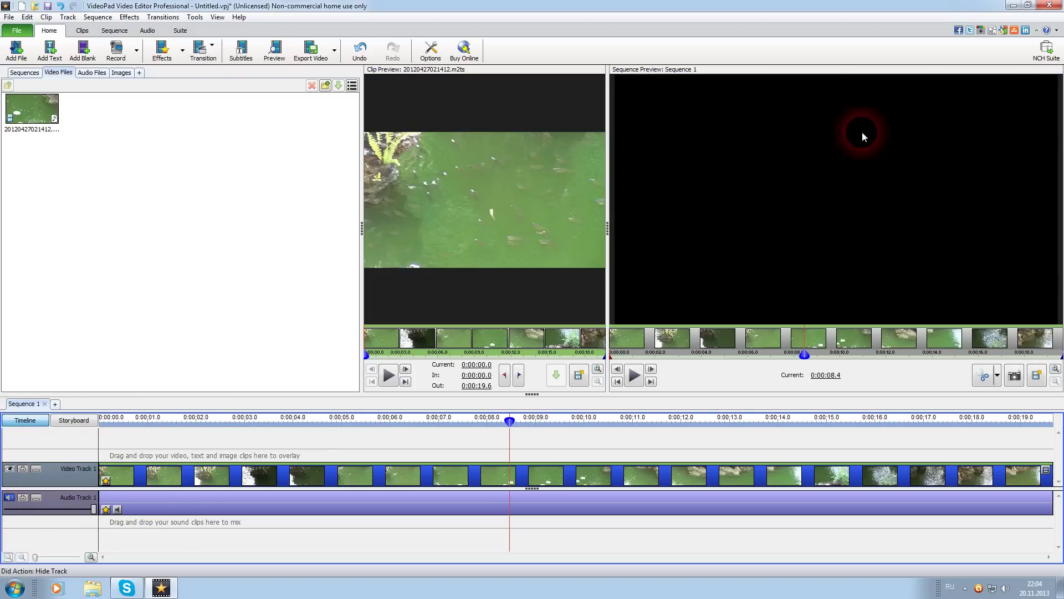
left_click(9, 469)
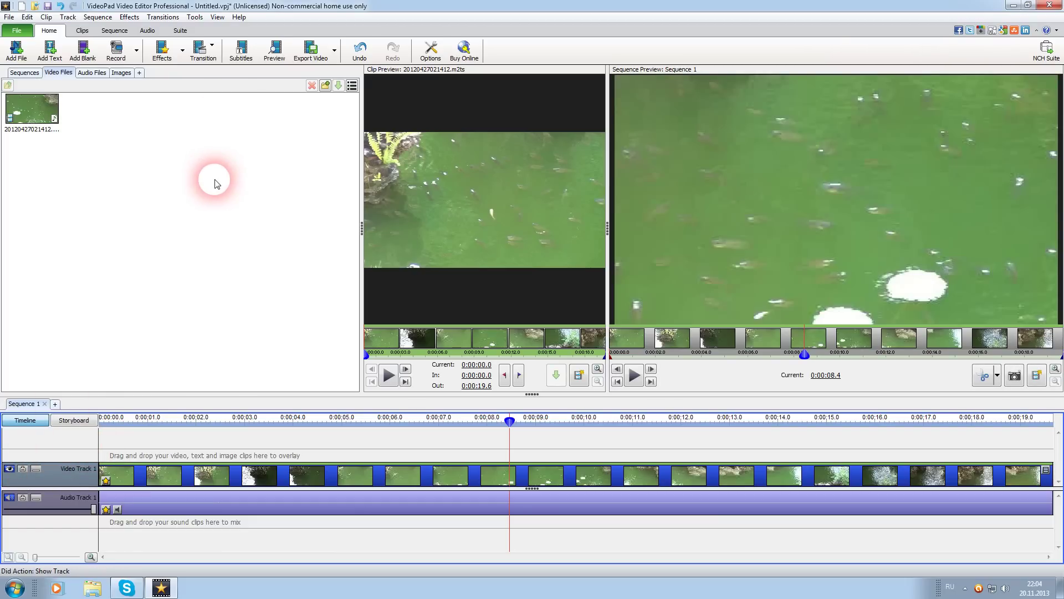
Add a new text clip named Text Clip that displays "арукрукрукр"
left_click(53, 50)
left_click(523, 293)
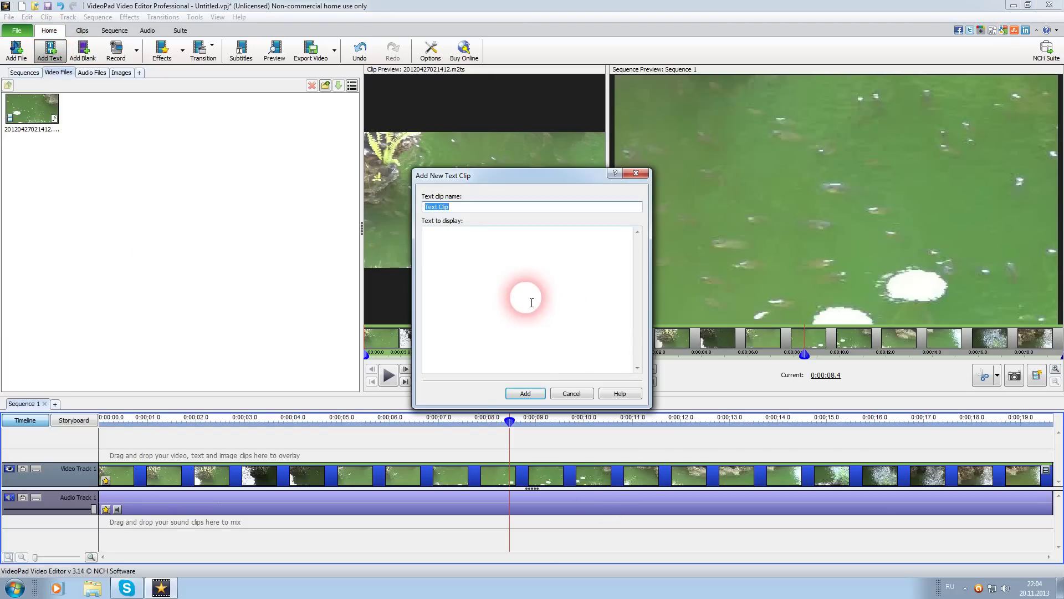
type("арукрукрукр")
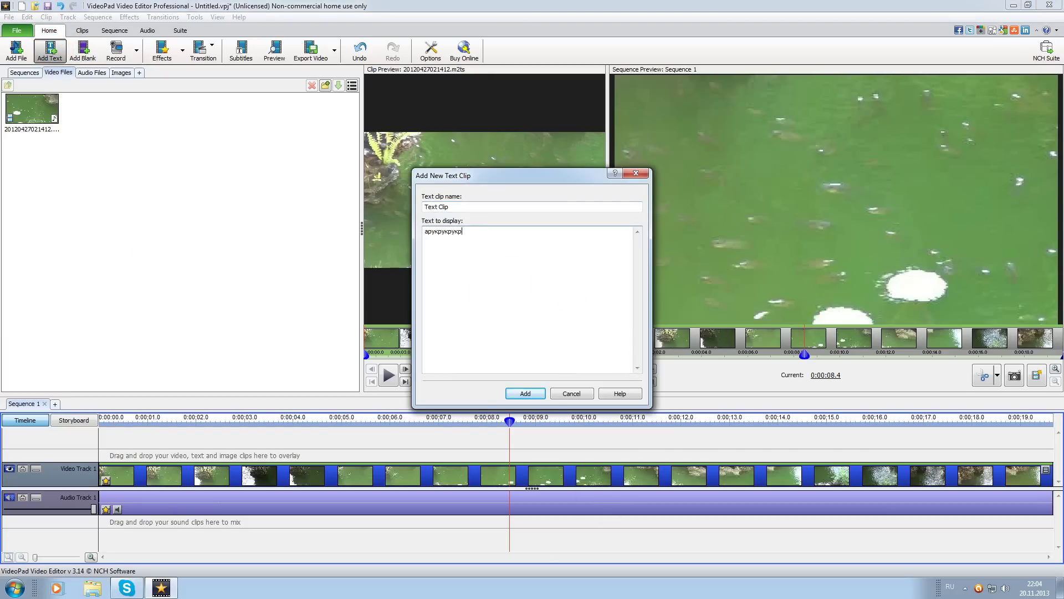
left_click(525, 393)
Overlay the text clip above Video Track 1 starting at about 0:00:05 and move the playhead to 0:00:05.9
left_click(33, 115)
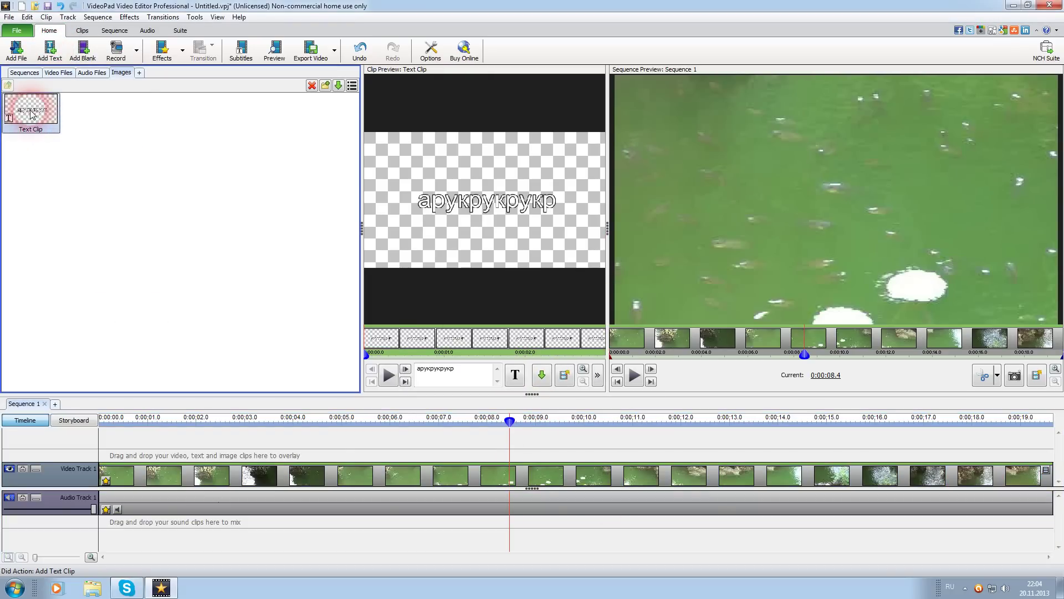
left_click_drag(32, 113, 345, 454)
left_click(390, 421)
left_click(457, 528)
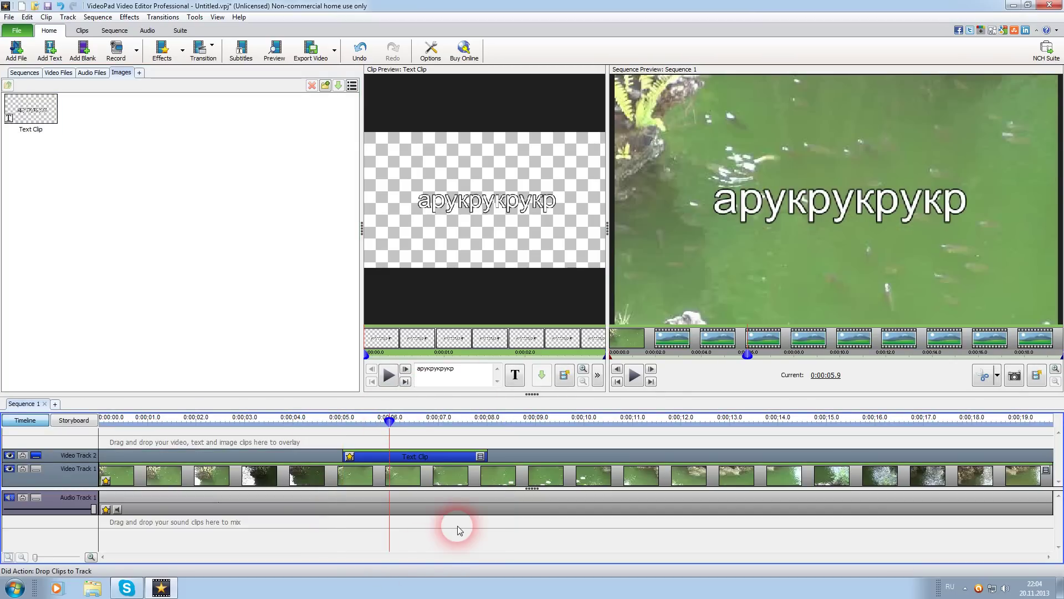
Open the text clip's attributes and make its text bold, italic and underlined
left_click(941, 366)
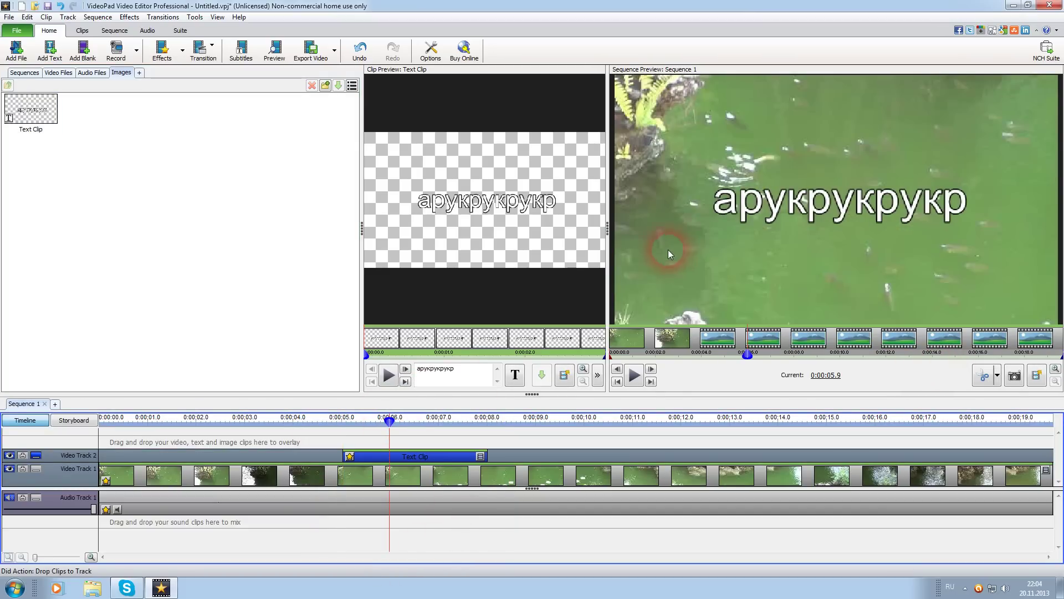
left_click(517, 380)
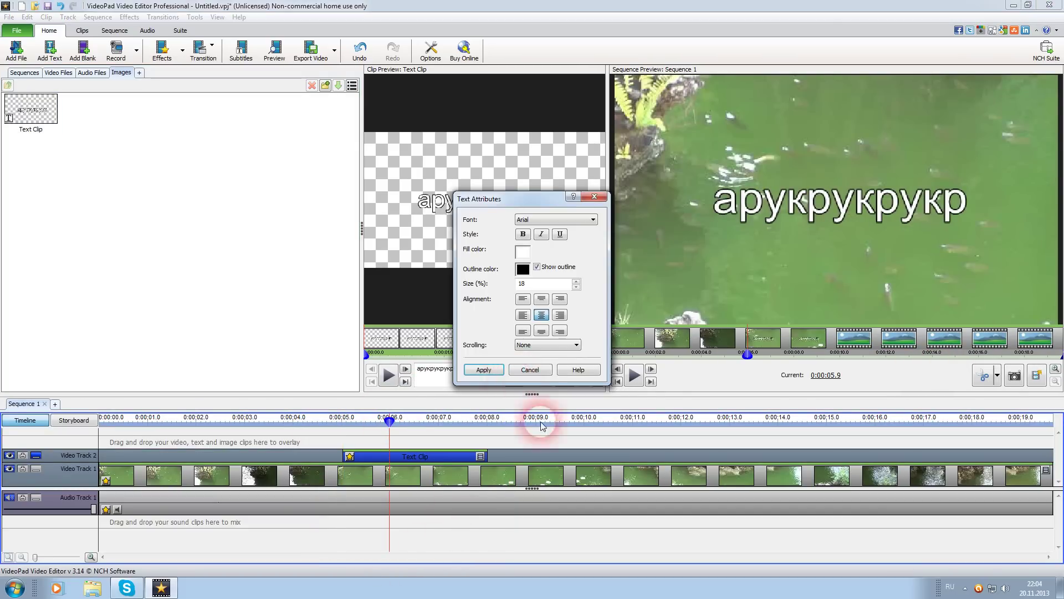
left_click(522, 233)
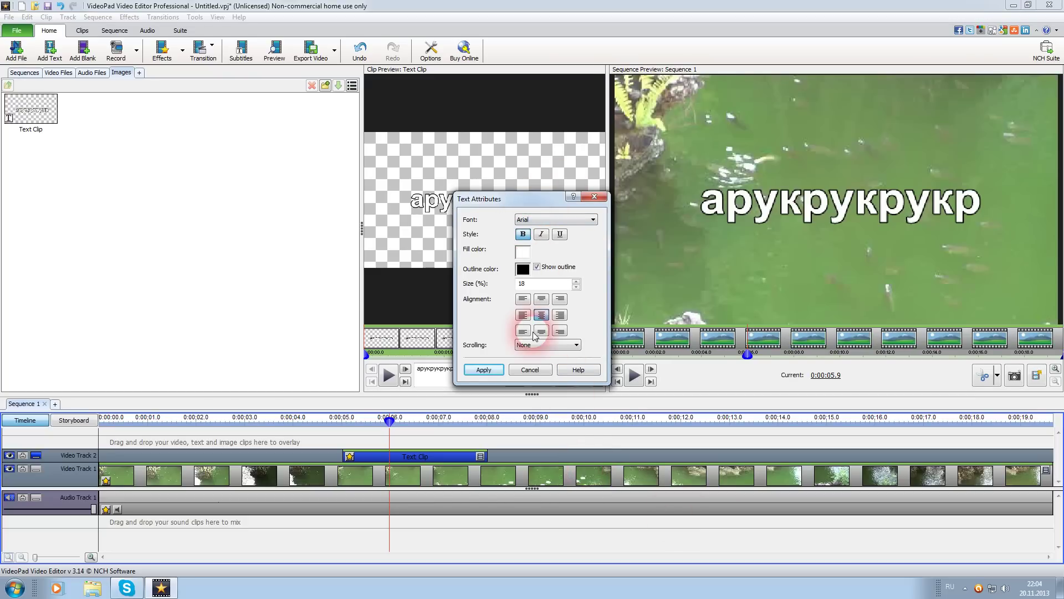
left_click(542, 235)
left_click(559, 234)
Reduce the text size to 1%, try left alignment before restoring centre alignment, and apply the text attributes
left_click(577, 286)
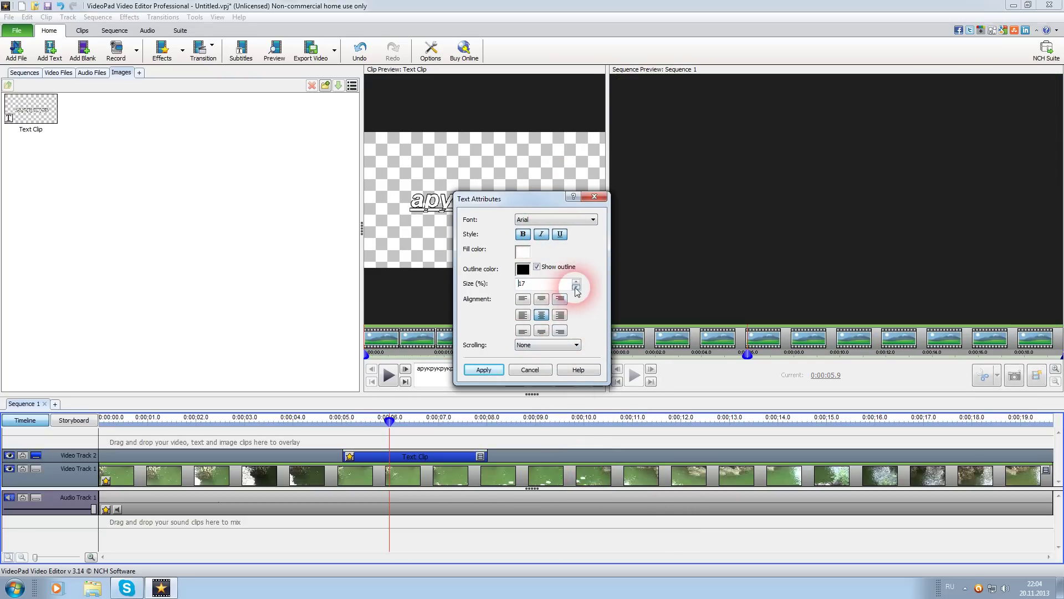
left_click(576, 286)
left_click(577, 286)
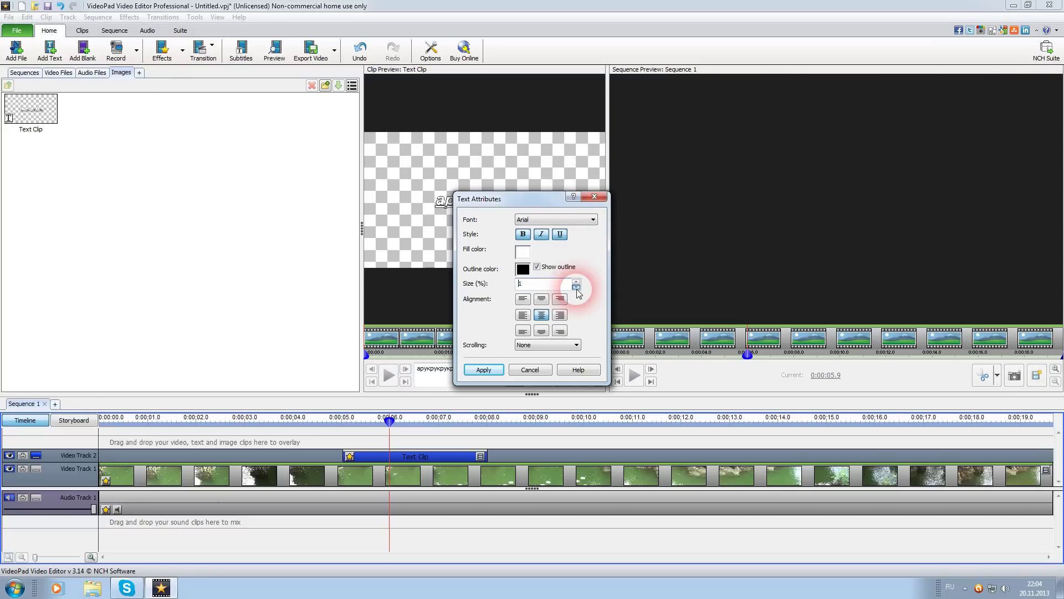
left_click(523, 315)
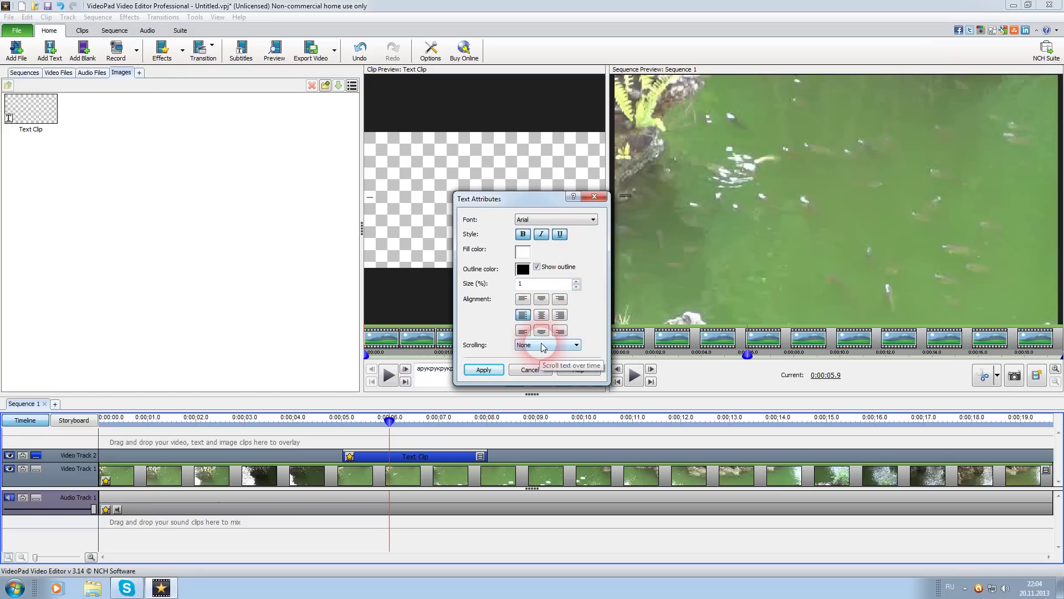
left_click(542, 315)
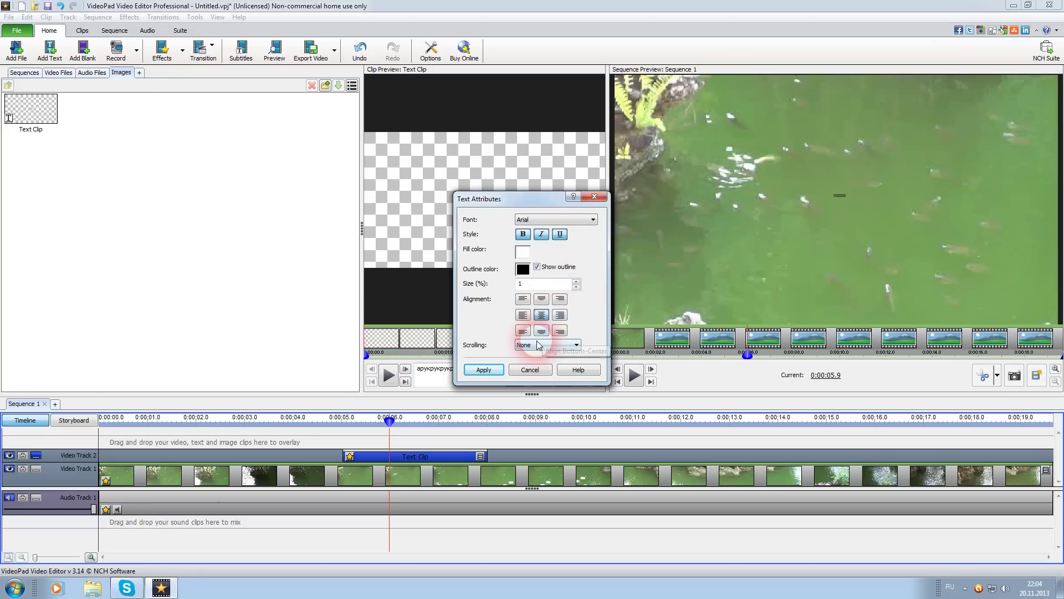
left_click(495, 372)
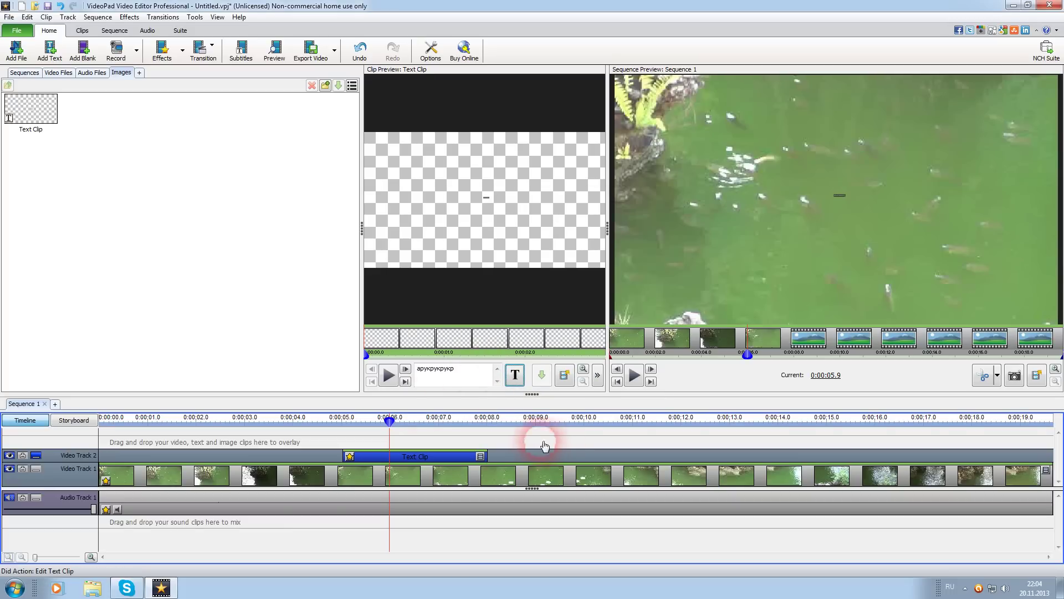
Scrub the playhead over the text clip to 0:00:06.6 and back to 0:00:05.9 to check the overlay
left_click_drag(395, 421, 421, 421)
left_click(424, 524)
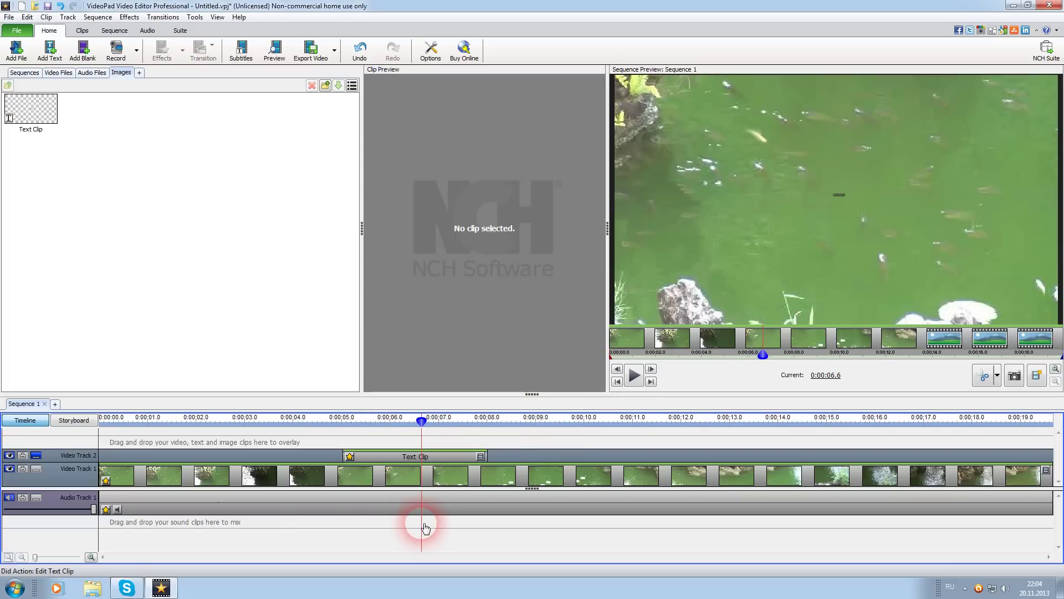
left_click(780, 258)
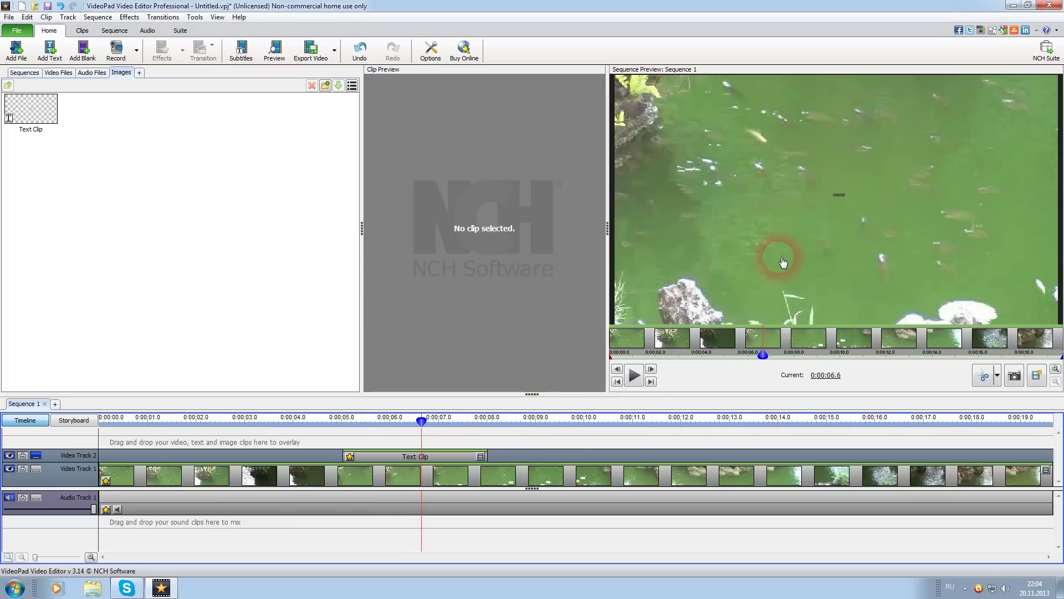
left_click_drag(421, 422, 390, 441)
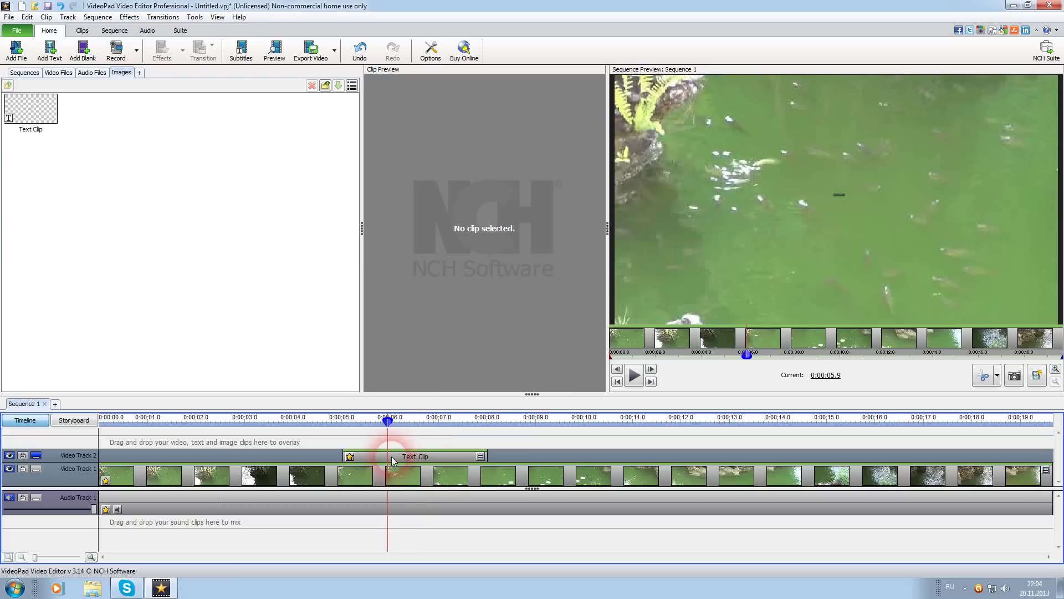
Reopen the text attributes of the timeline text clip and set the text size to 11%
left_click(383, 456)
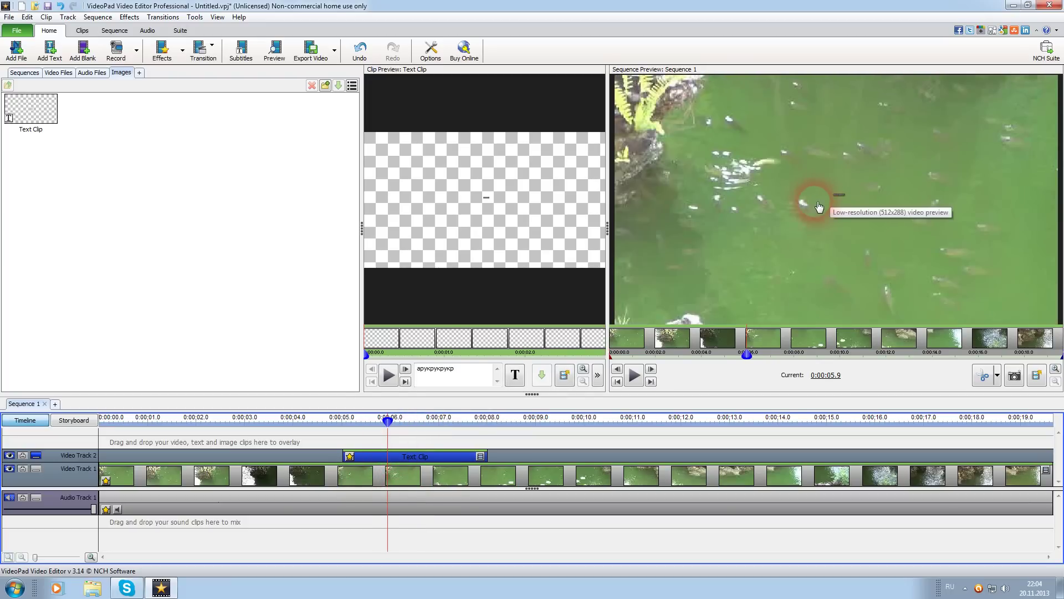
left_click(515, 375)
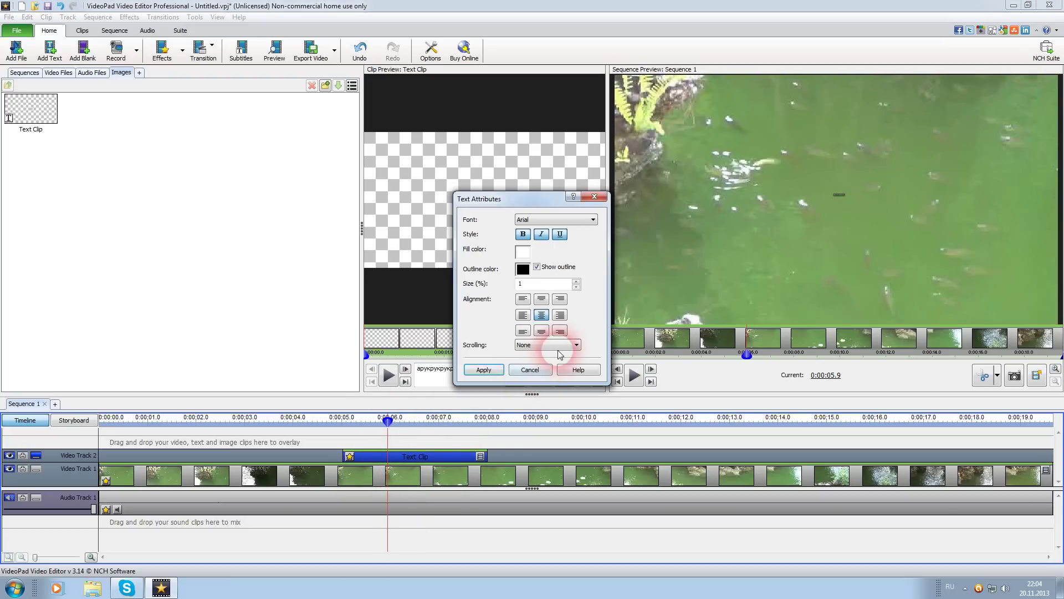
left_click(575, 281)
left_click(575, 281)
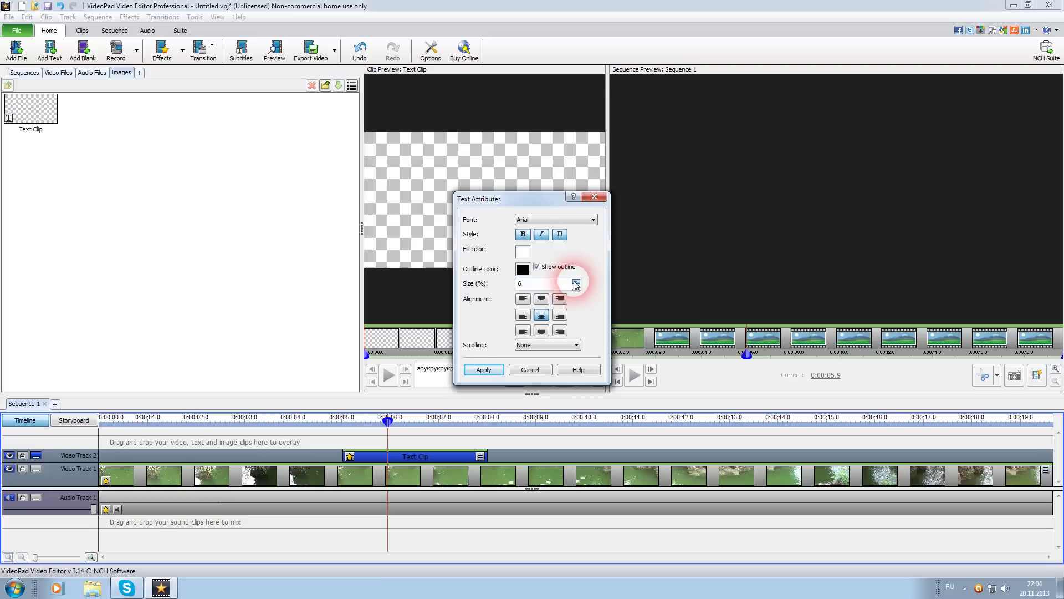
left_click(576, 287)
left_click(577, 287)
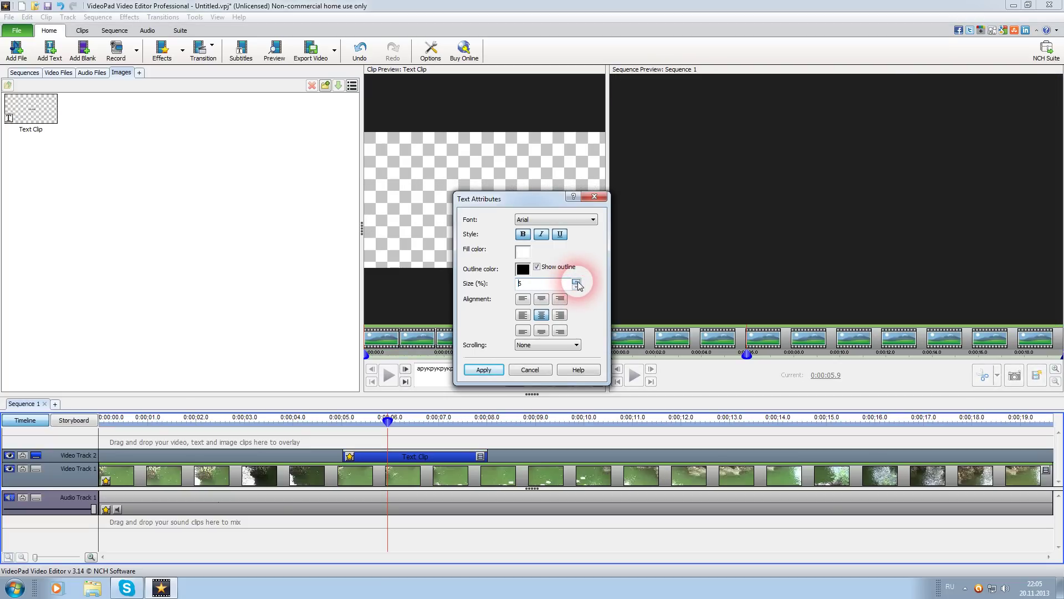
left_click(577, 281)
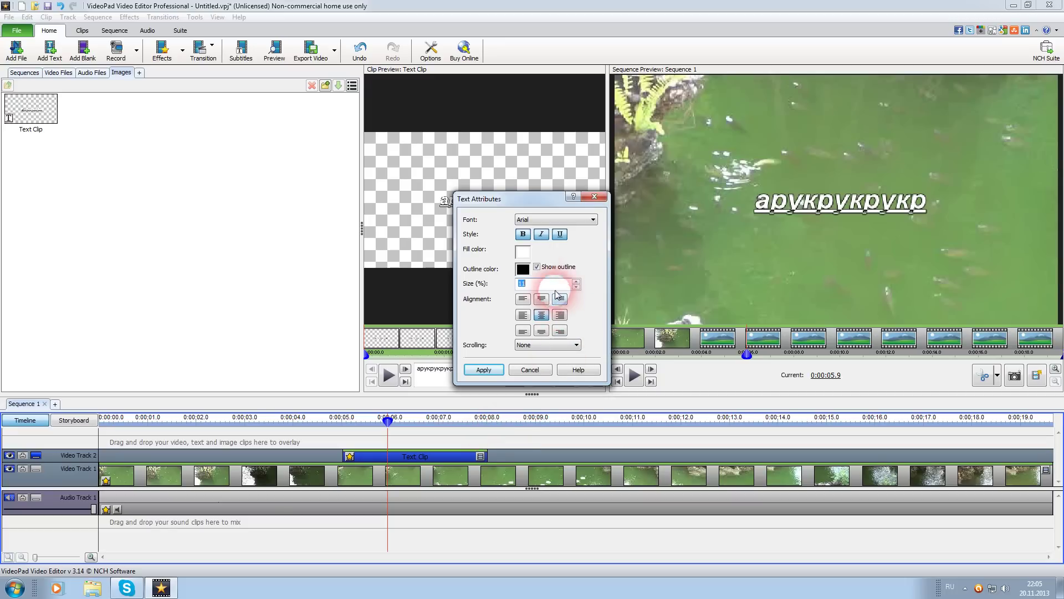
Set the text's fill color to red
left_click(522, 252)
left_click(470, 252)
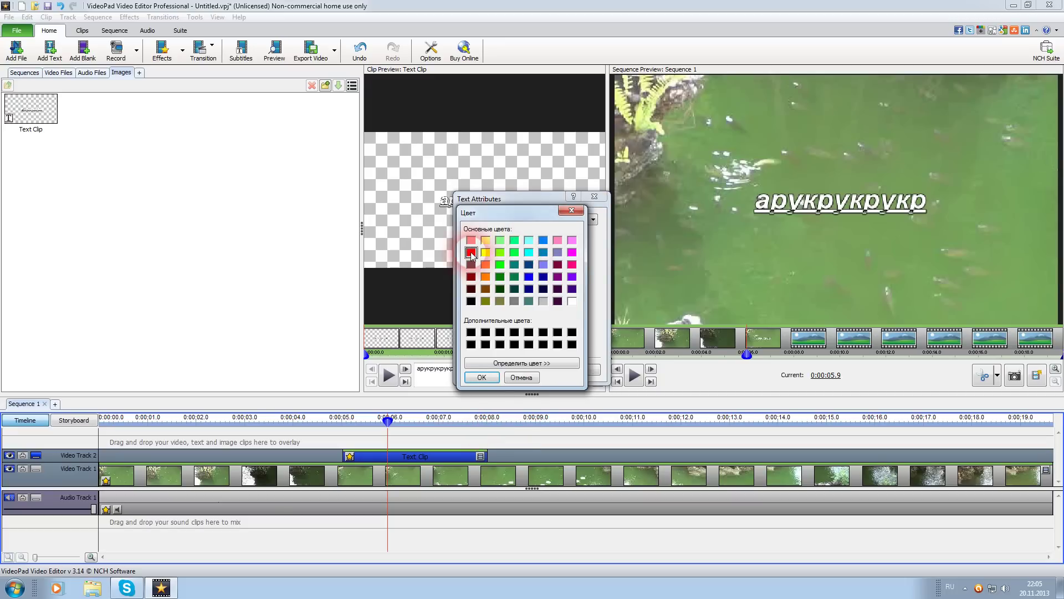
left_click(482, 377)
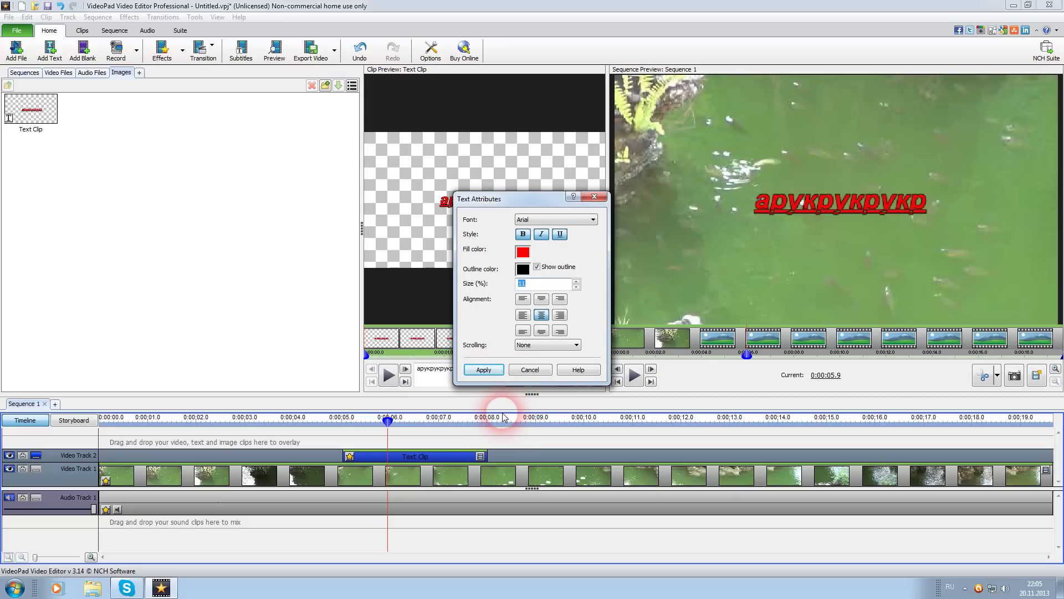
Apply the edited text attributes to the text clip
left_click(484, 370)
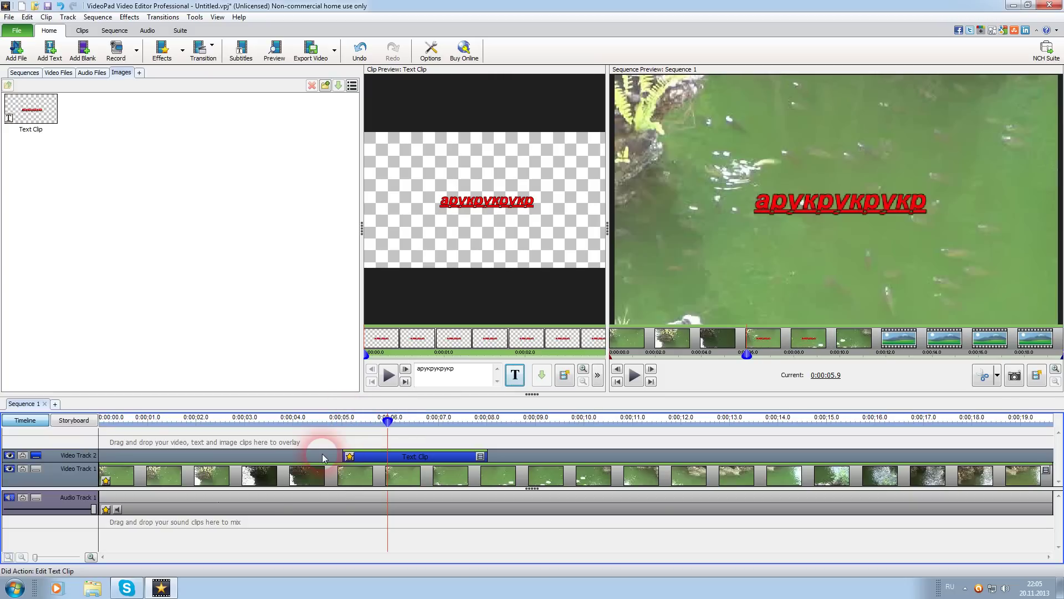
Try stretching the text clip across the full length of the sequence, and undo the resizing
left_click_drag(350, 455, 106, 455)
left_click_drag(486, 455, 1038, 442)
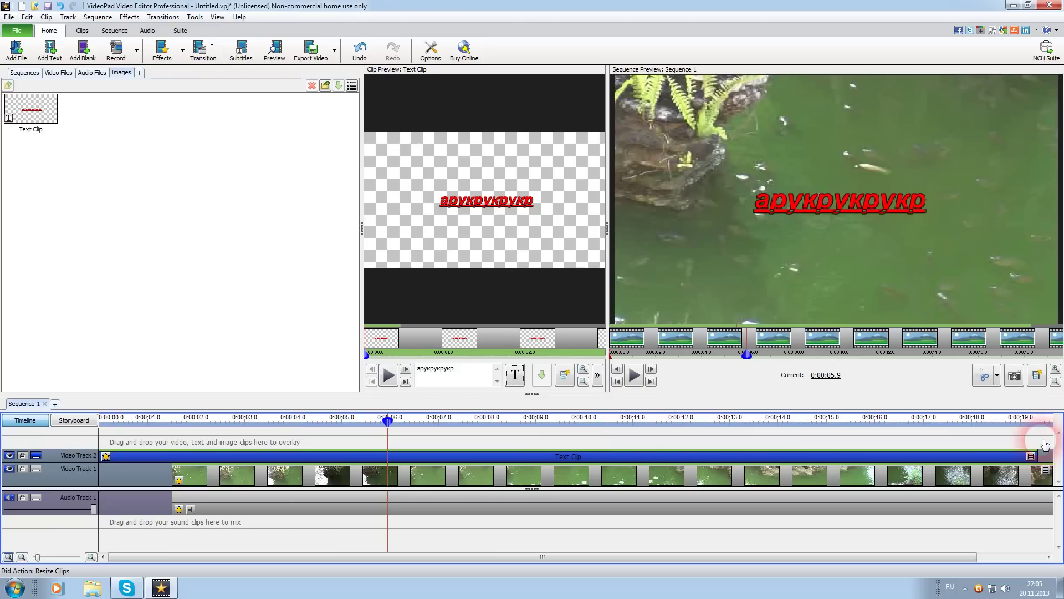
left_click_drag(1041, 458, 1047, 455)
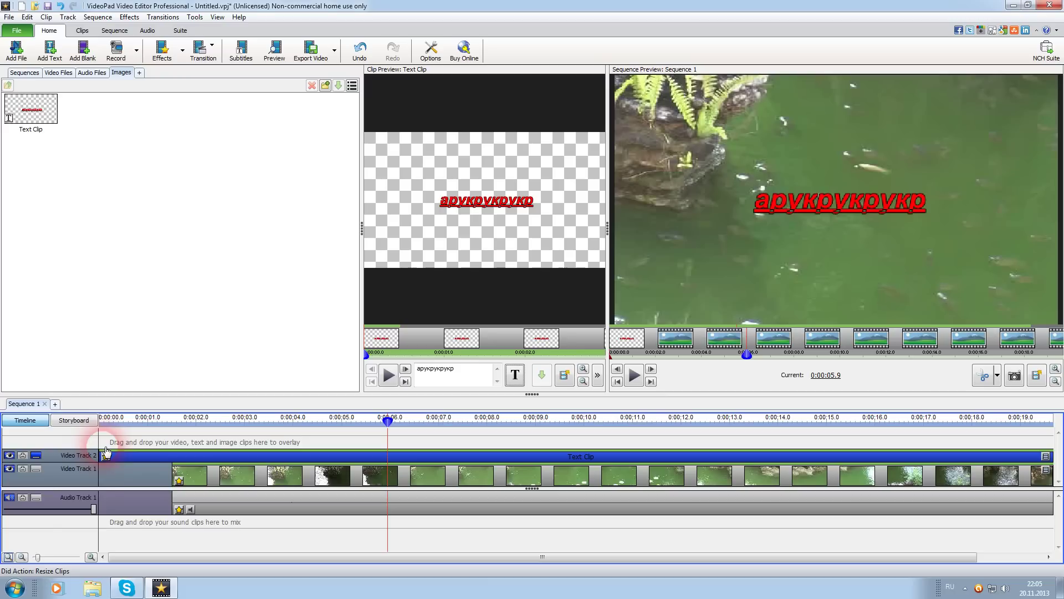
key("ctrl+z")
key("ctrl+z")
key("ctrl+z")
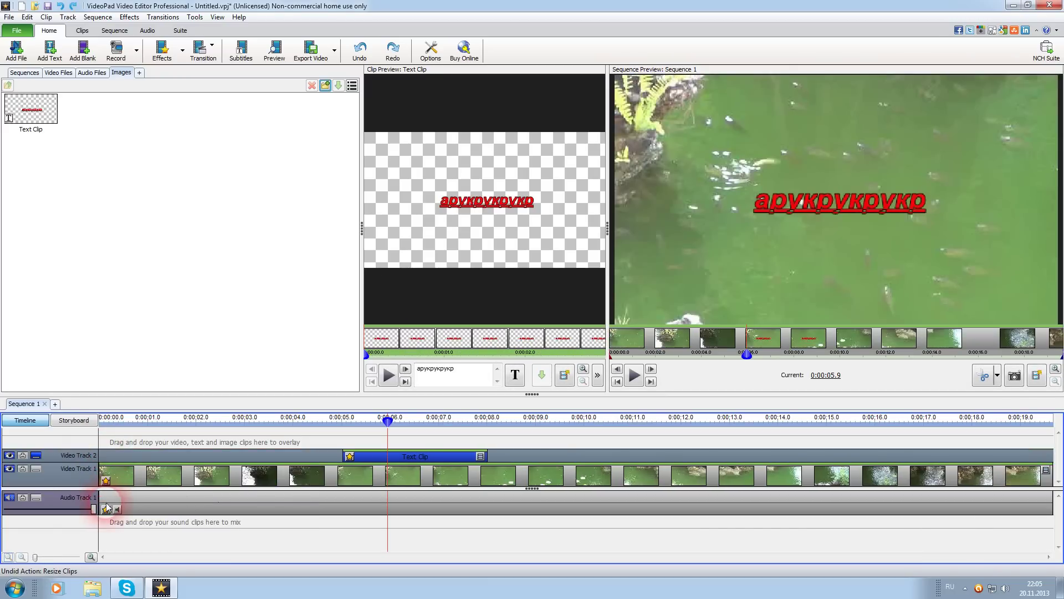
Add a 1-second Fade transition to the end of the text clip and play it back
left_click(528, 473)
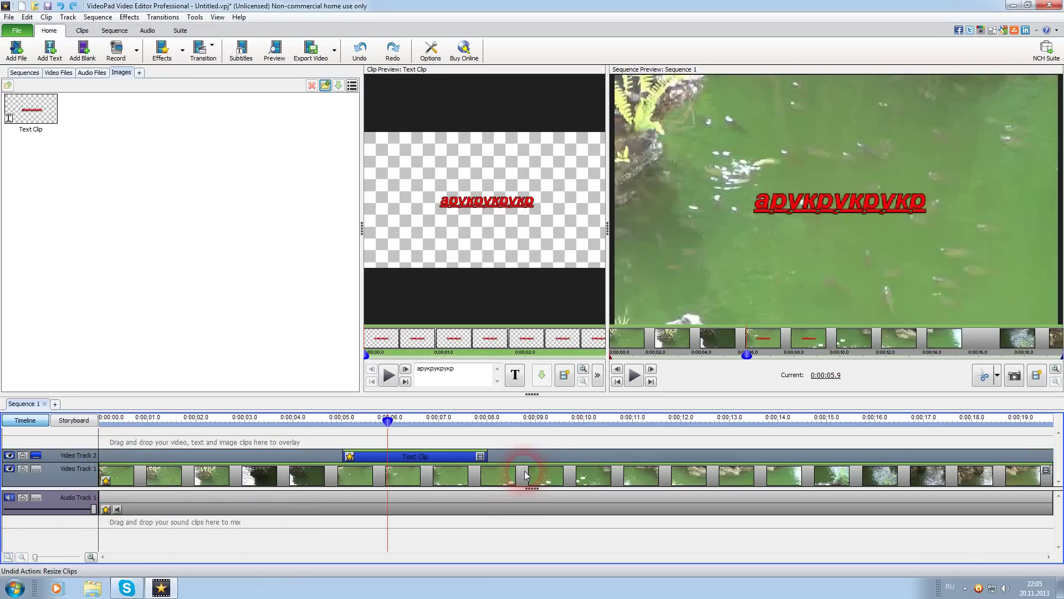
left_click(481, 457)
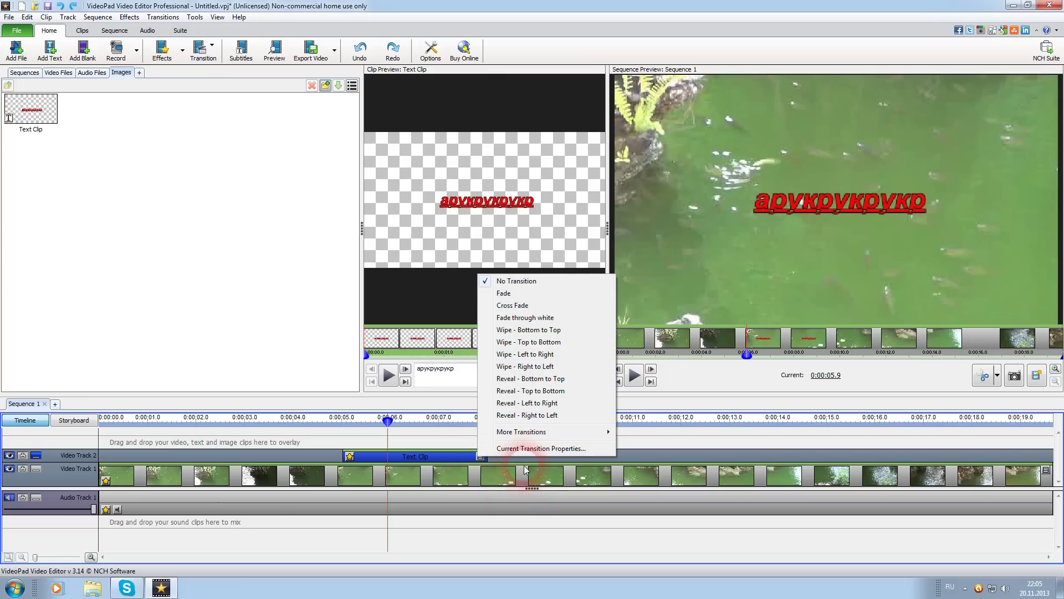
left_click(504, 292)
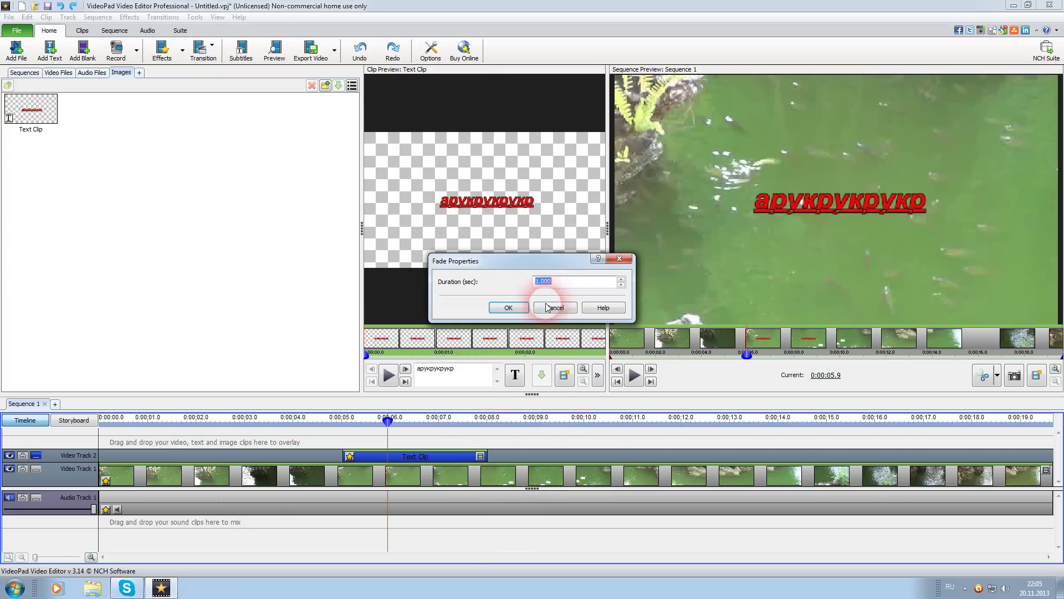
left_click(521, 307)
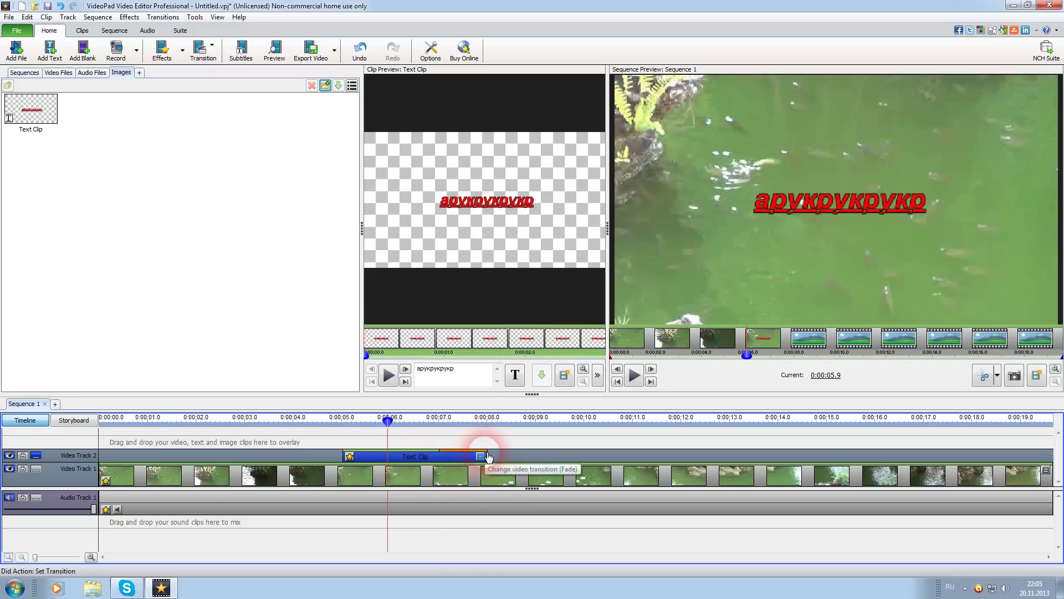
key("space")
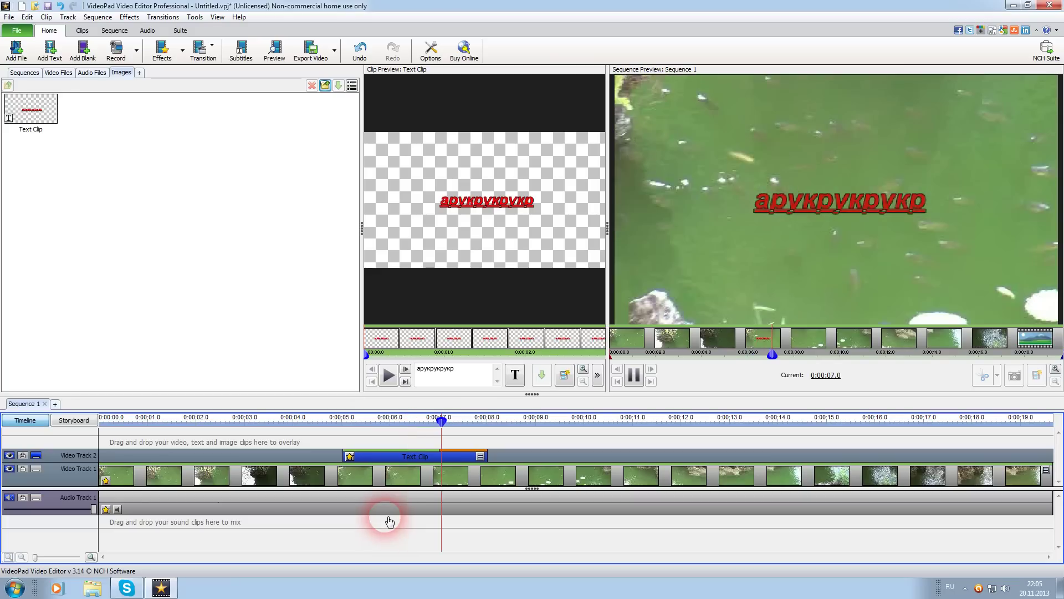
left_click(795, 172)
left_click(490, 477)
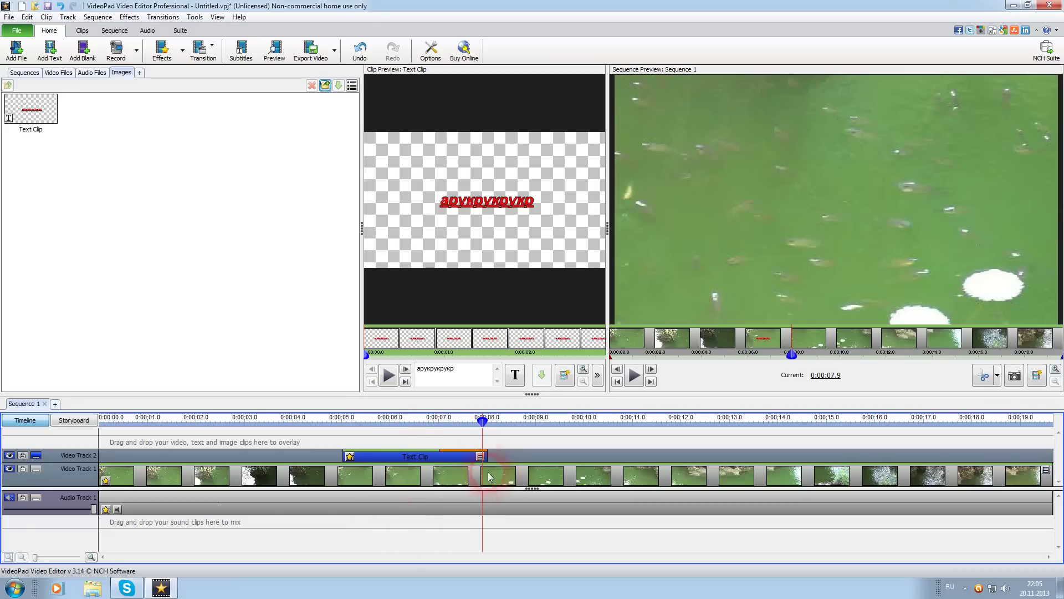
Change the text clip's end transition to Reveal - Top to Bottom and play it back from about 0:00:06.8
left_click(481, 457)
left_click(499, 411)
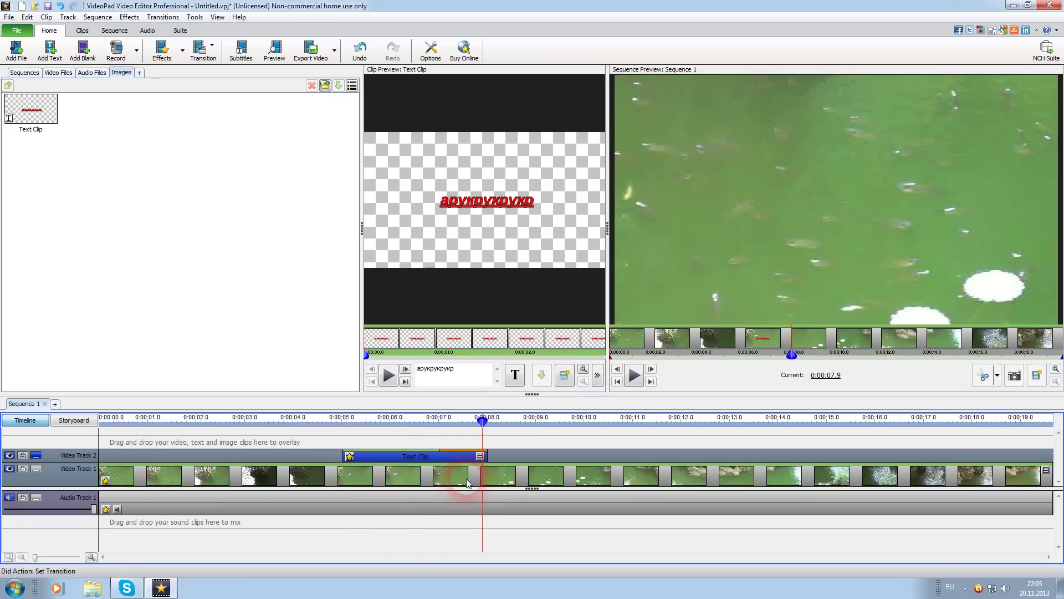
left_click_drag(488, 425, 427, 426)
key("space")
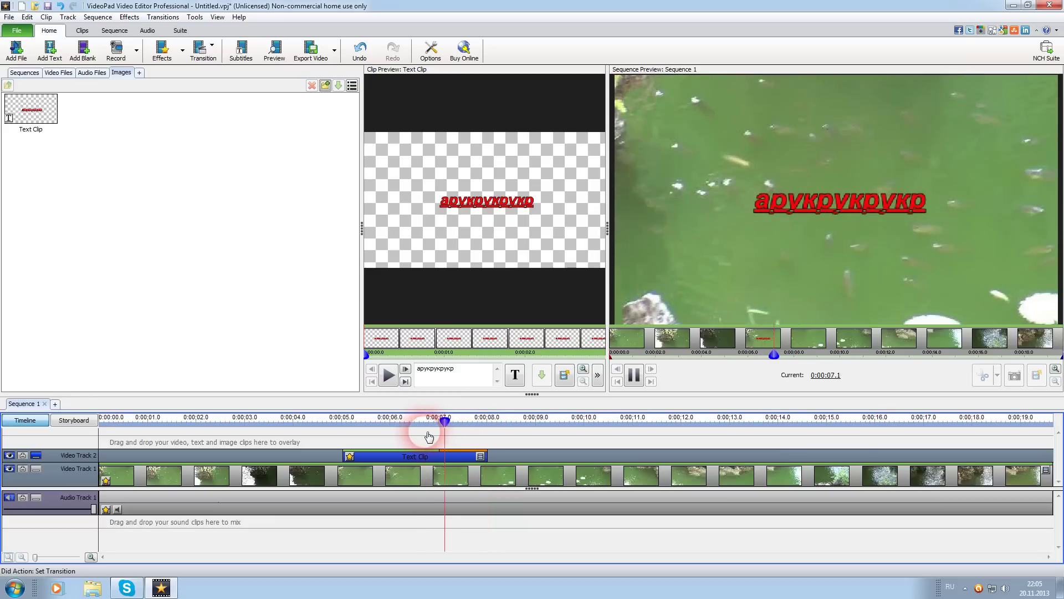
left_click(821, 132)
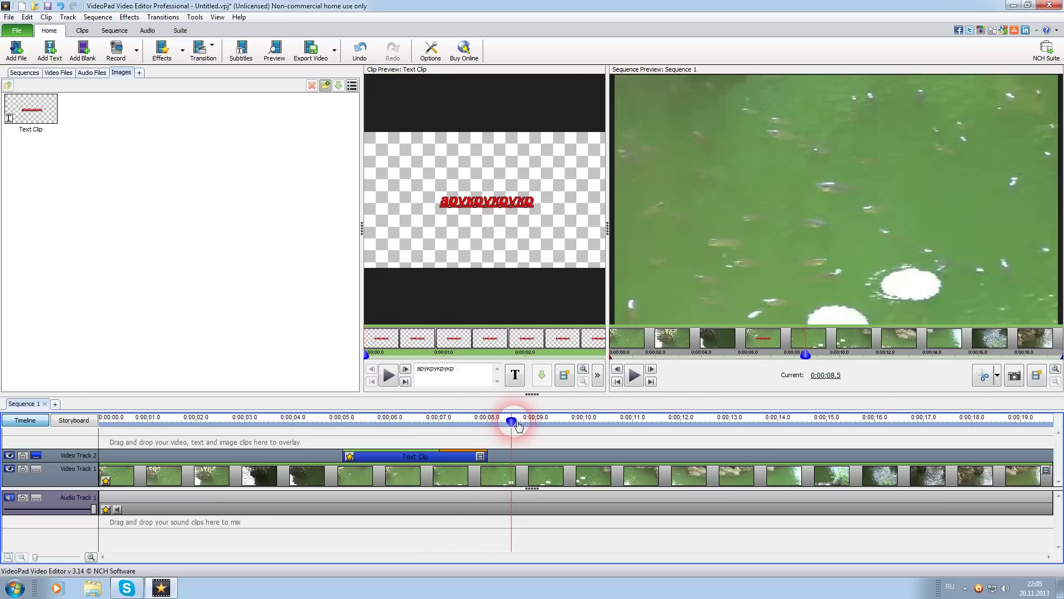
Try the Flip transition at the end of the text clip, and undo the clip's transition changes
left_click_drag(511, 424, 430, 425)
left_click(480, 457)
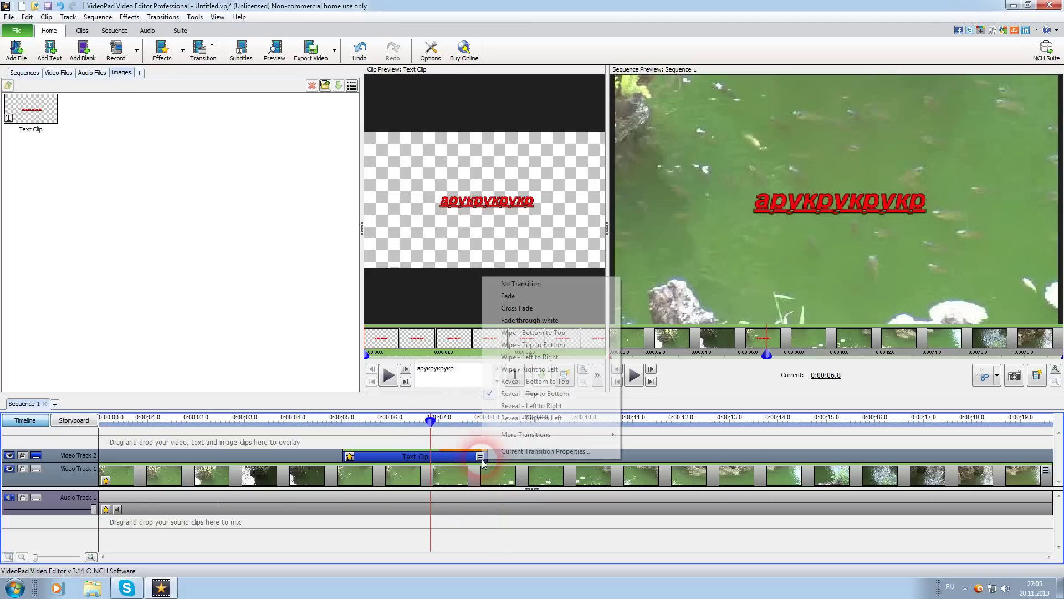
mouse_move(549, 435)
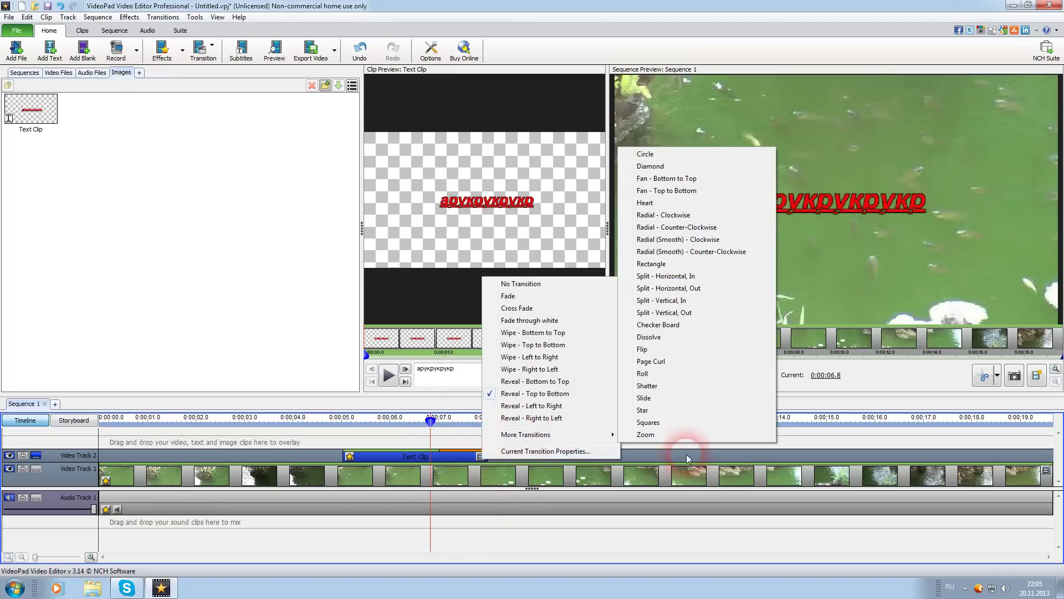
left_click(668, 350)
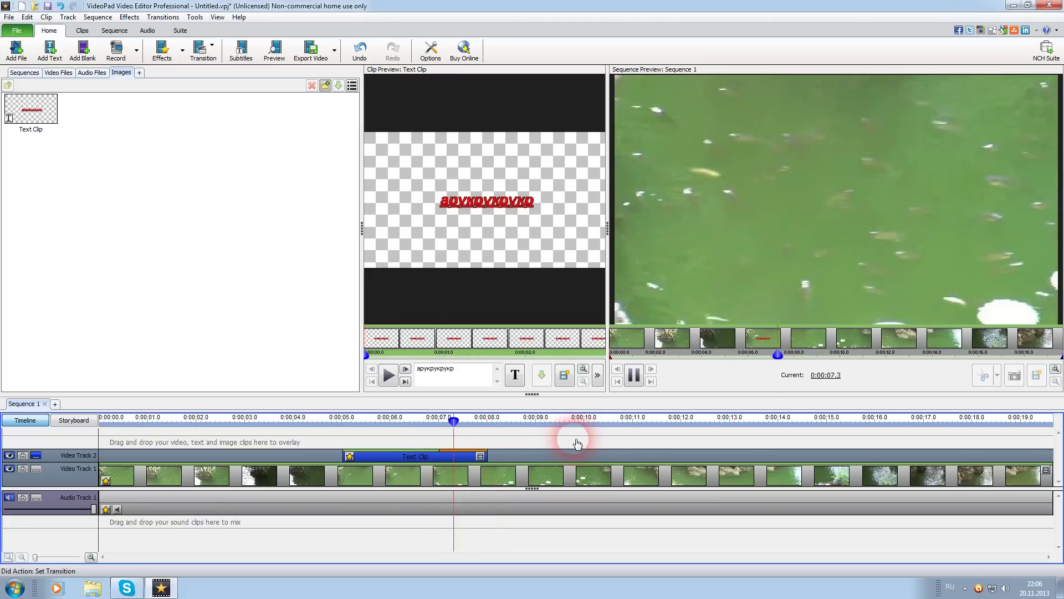
left_click(482, 475)
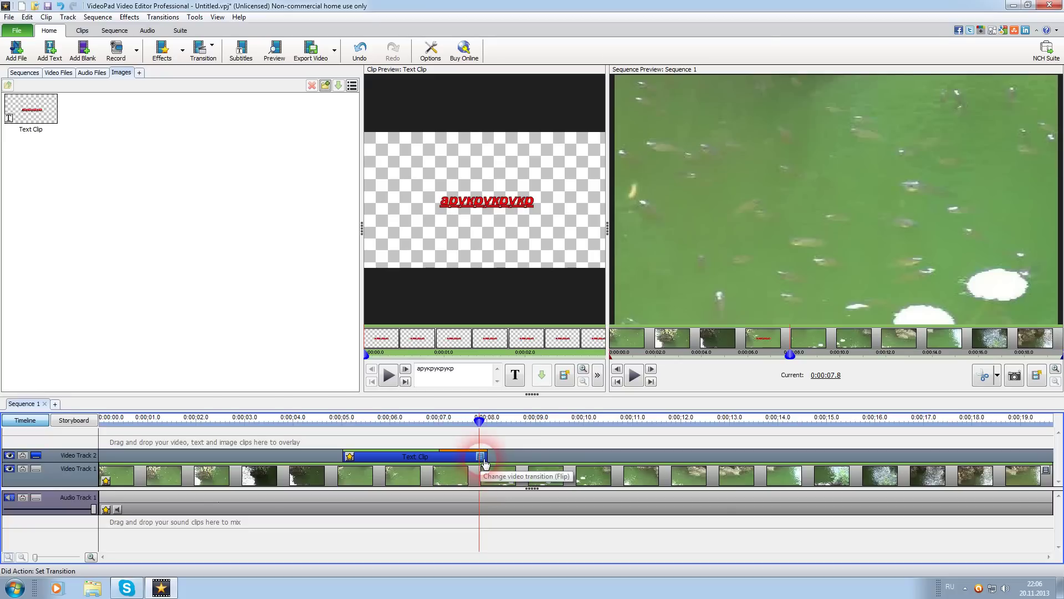
left_click(513, 456)
key("ctrl+z")
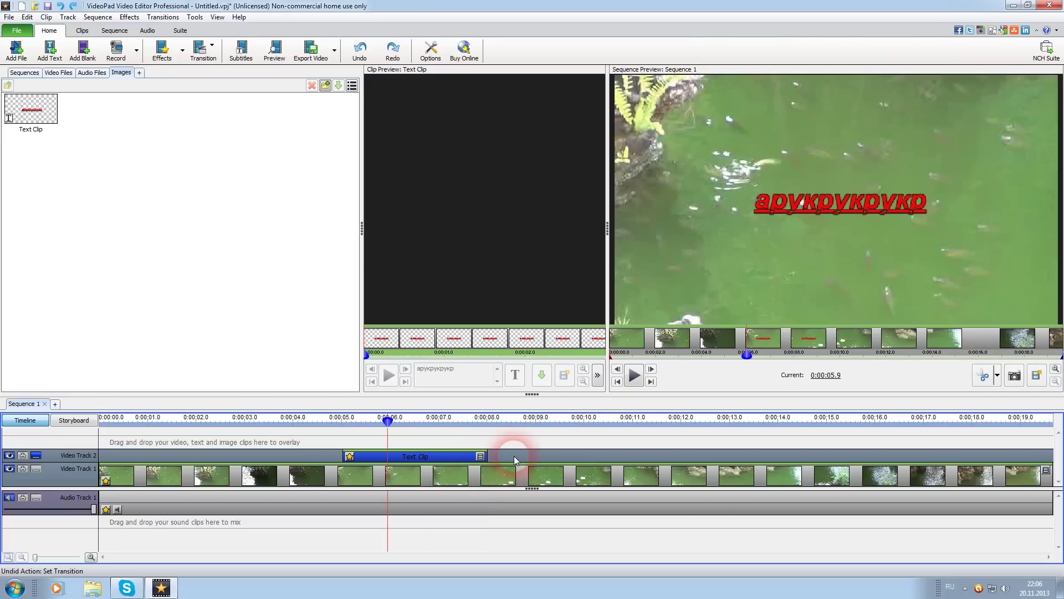
Move the text clip earlier on Video Track 2 to start at about 0:00:03.3, and set the playhead to 0:00:08.1
left_click_drag(423, 457, 340, 456)
left_click_drag(395, 430, 492, 427)
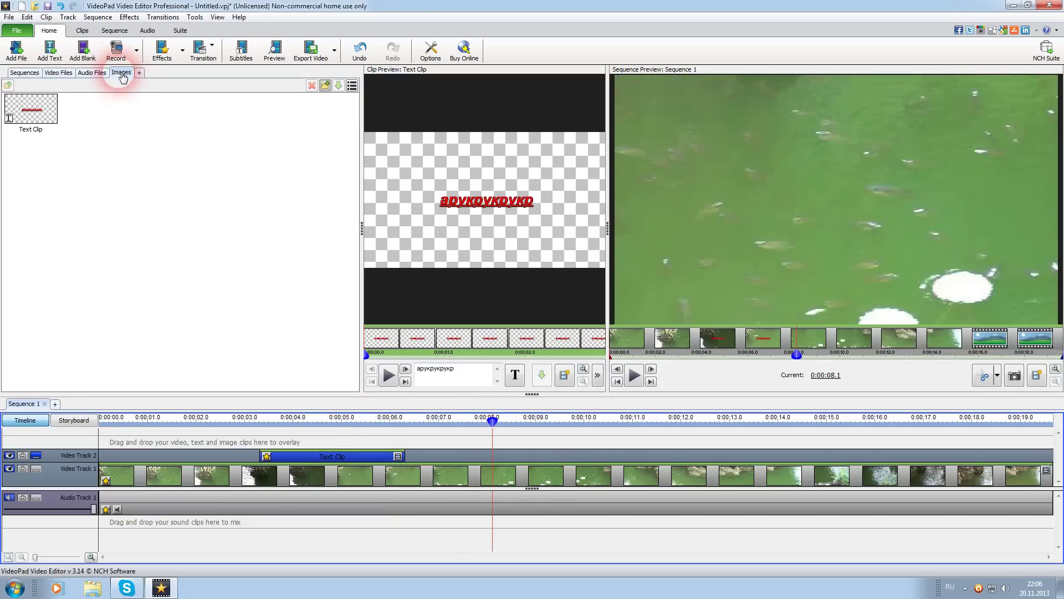
Import the image IMG_0030 from the проба folder into the project
left_click(17, 55)
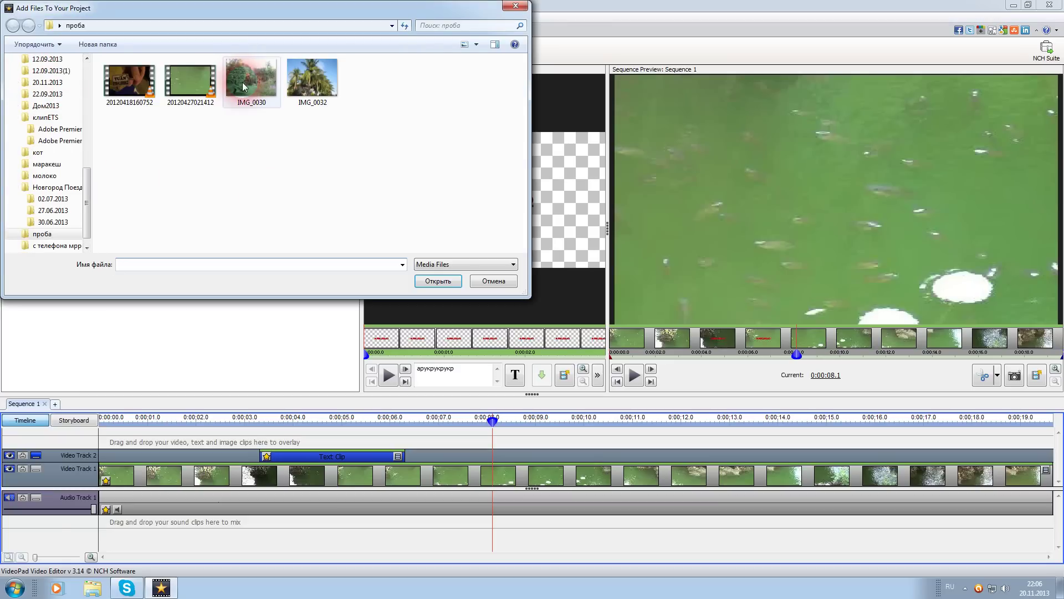
left_click(242, 82)
left_click(437, 281)
Try IMG_0030.JPG as an overlay on Video Track 2 at about 0:00:07.3, play it back, and delete it from the track
left_click_drag(32, 113, 456, 456)
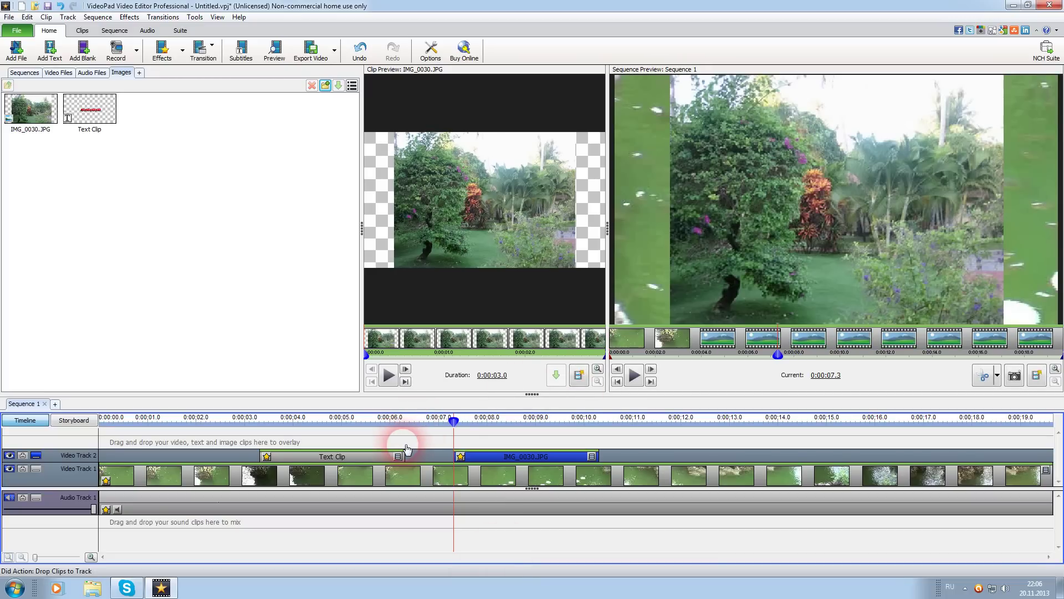
key("space")
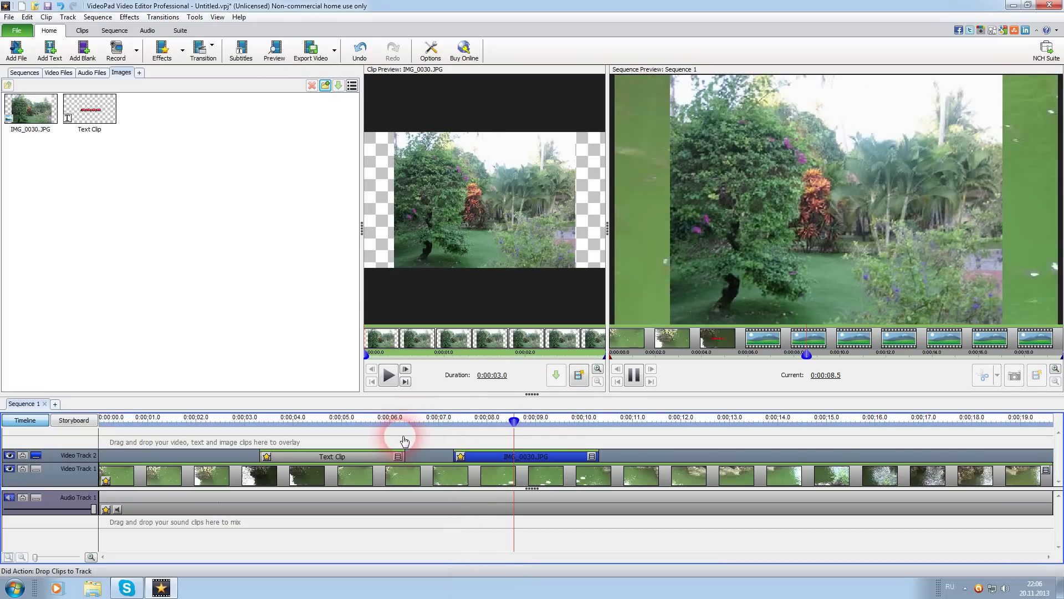
key("space")
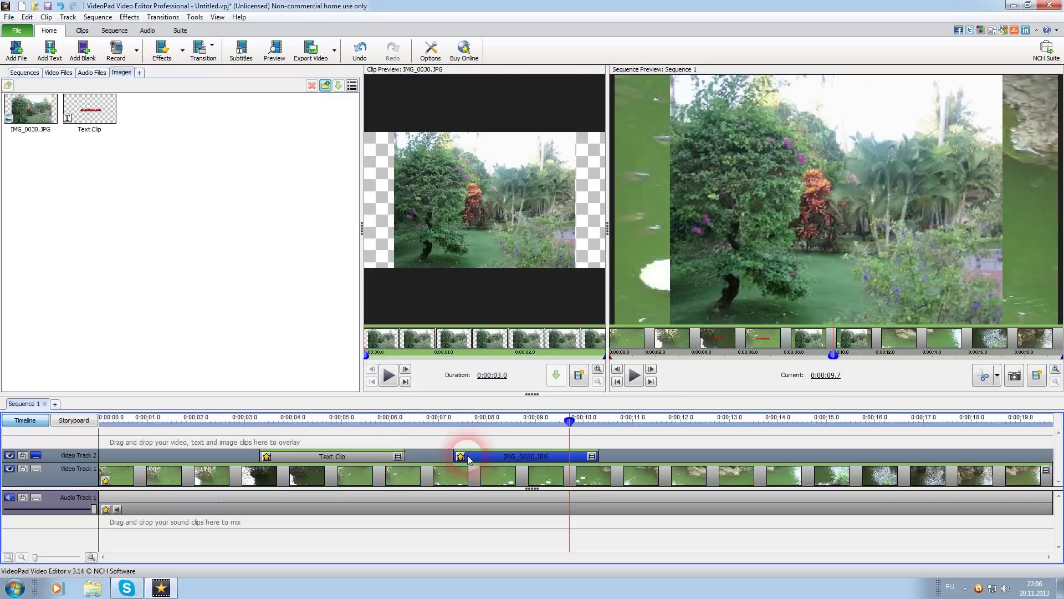
key("Delete")
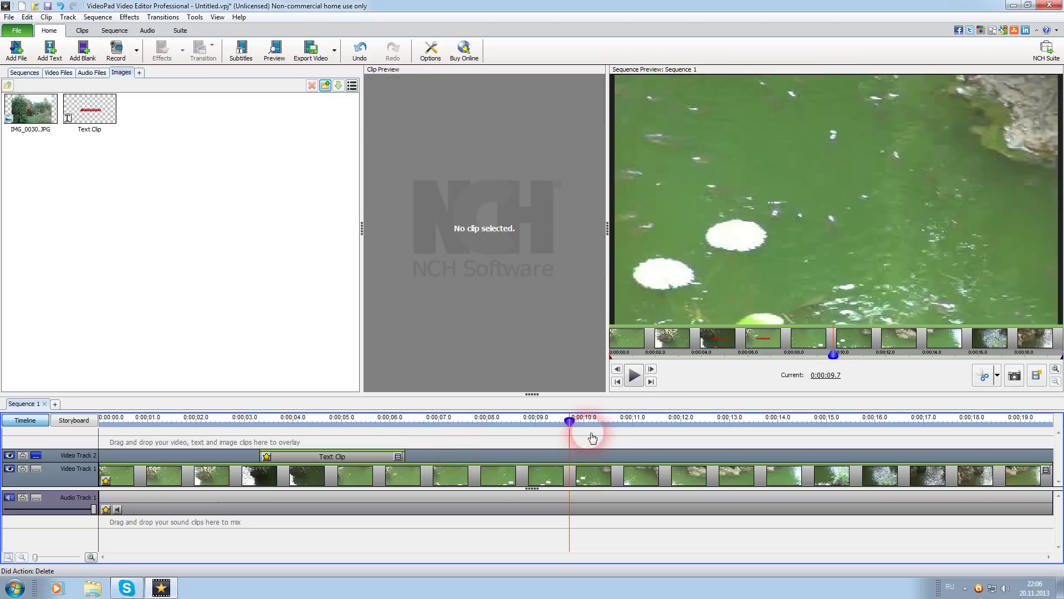
Split all tracks at 0:00:08.0 and insert IMG_0030.JPG into Video Track 1 at the split
left_click_drag(569, 422, 490, 433)
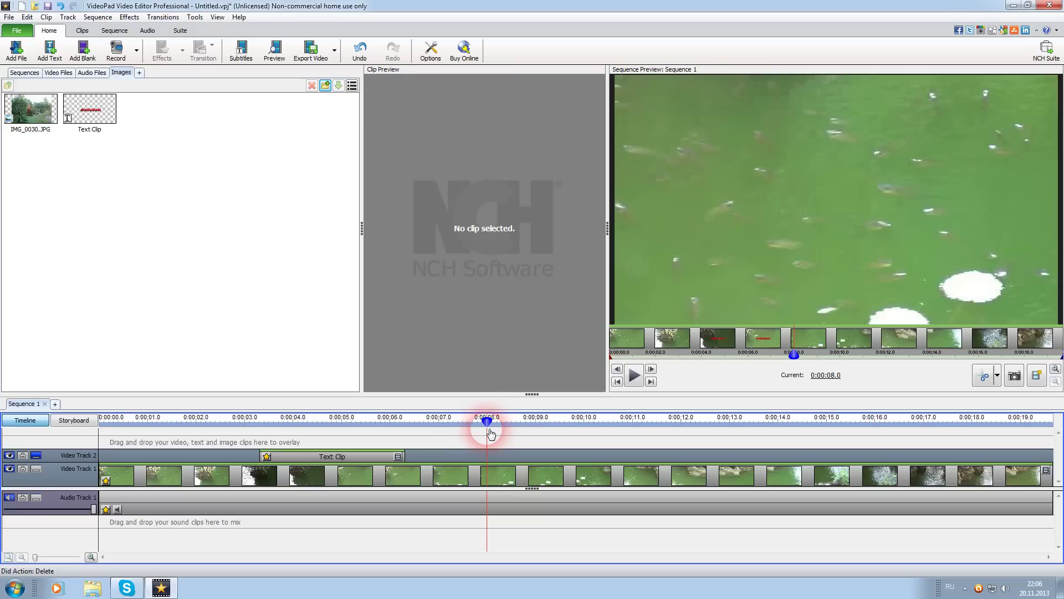
left_click(303, 595)
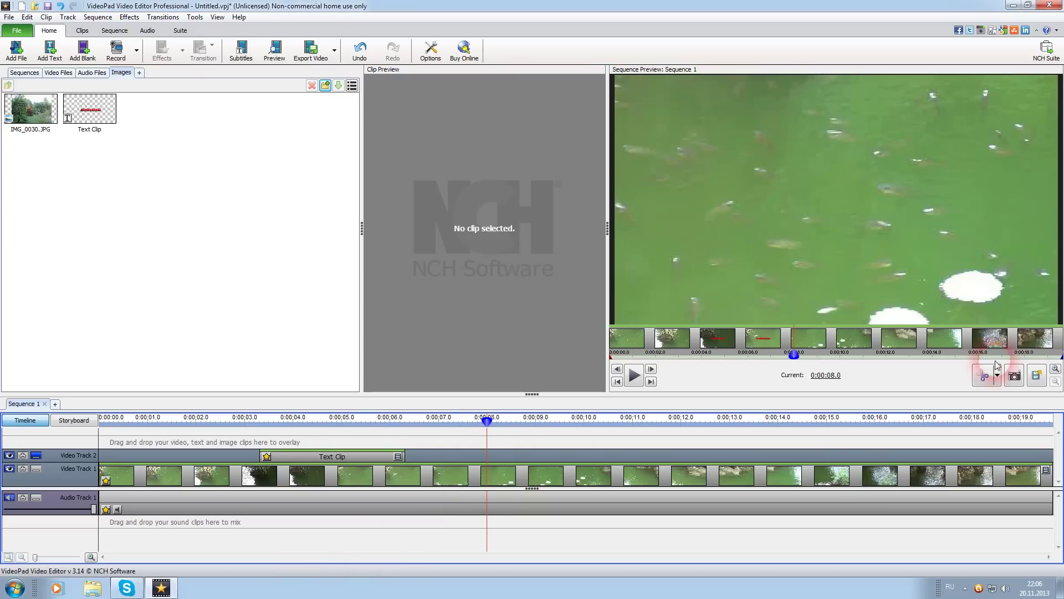
left_click(984, 376)
left_click(26, 111)
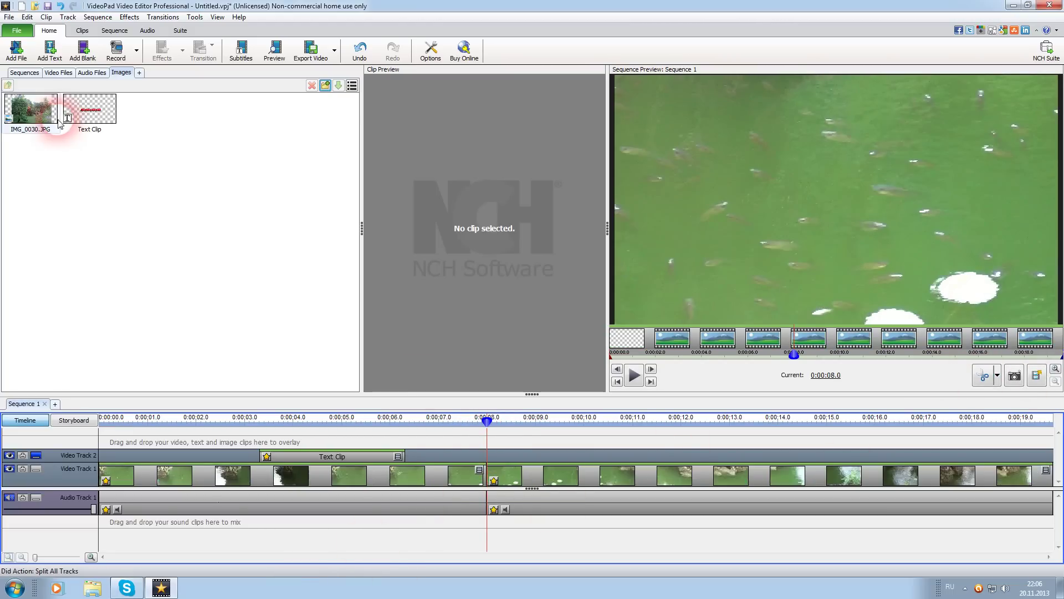
mouse_move(26, 111)
left_mouse_down()
mouse_move(522, 374)
mouse_move(487, 499)
mouse_move(488, 477)
left_mouse_up()
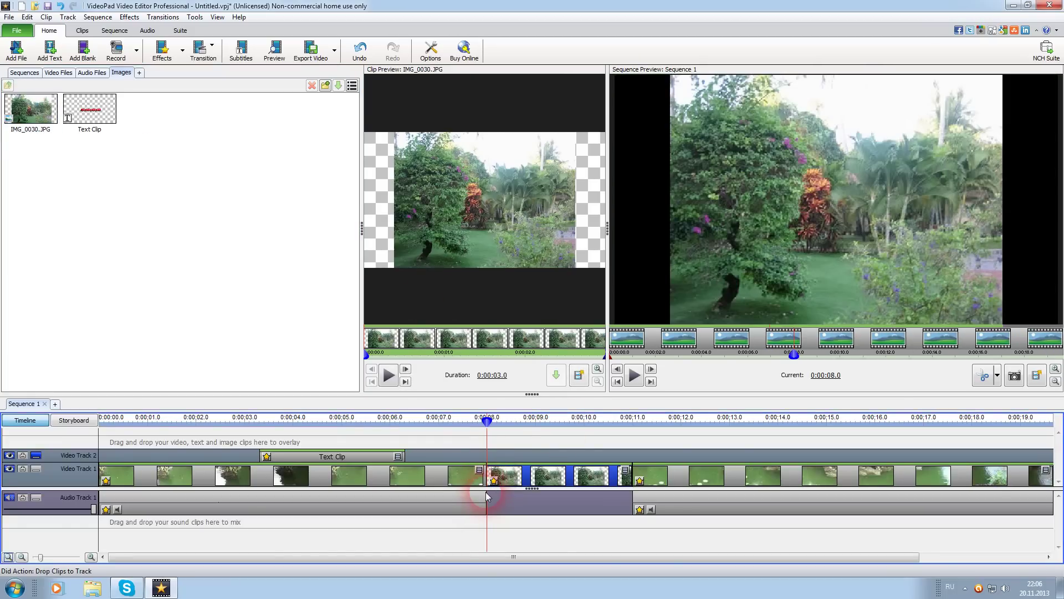
Play the sequence through the inserted image on Video Track 1 and into the video clip after it
left_click(432, 473)
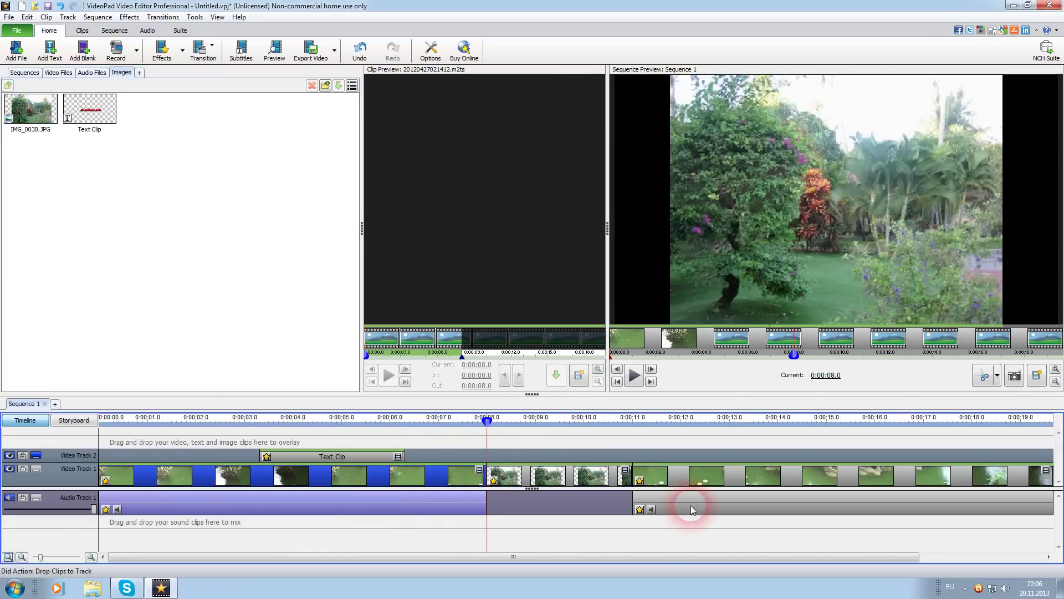
left_click(741, 481)
left_click(510, 432)
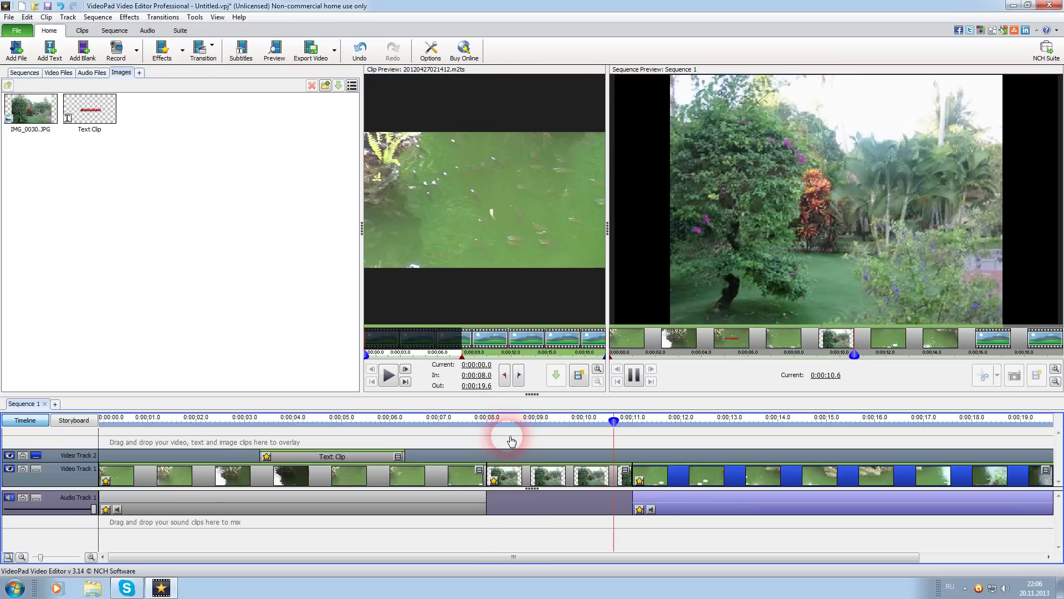
left_click(625, 472)
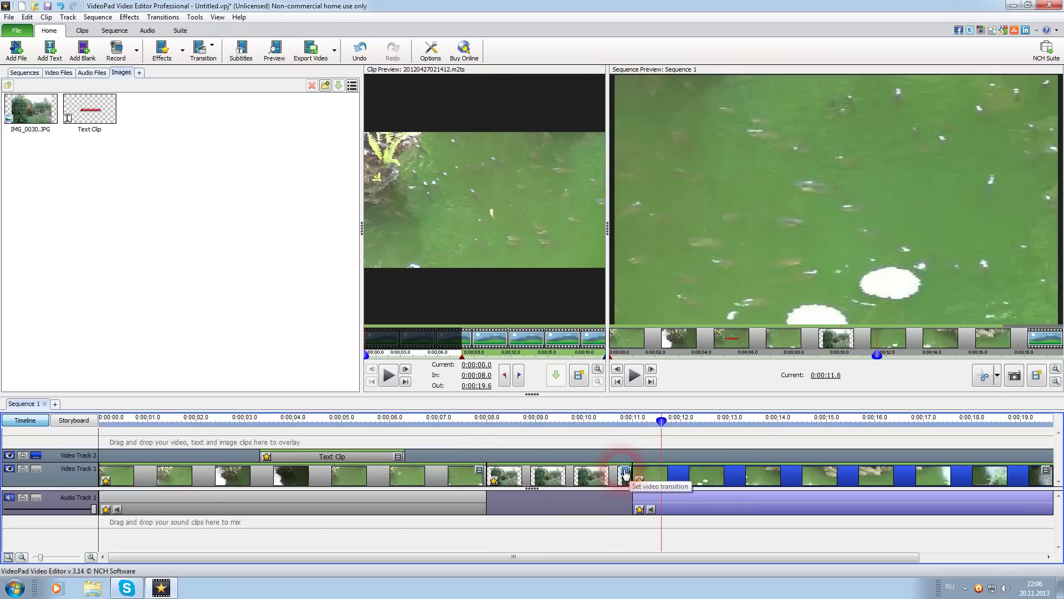
left_click(562, 480)
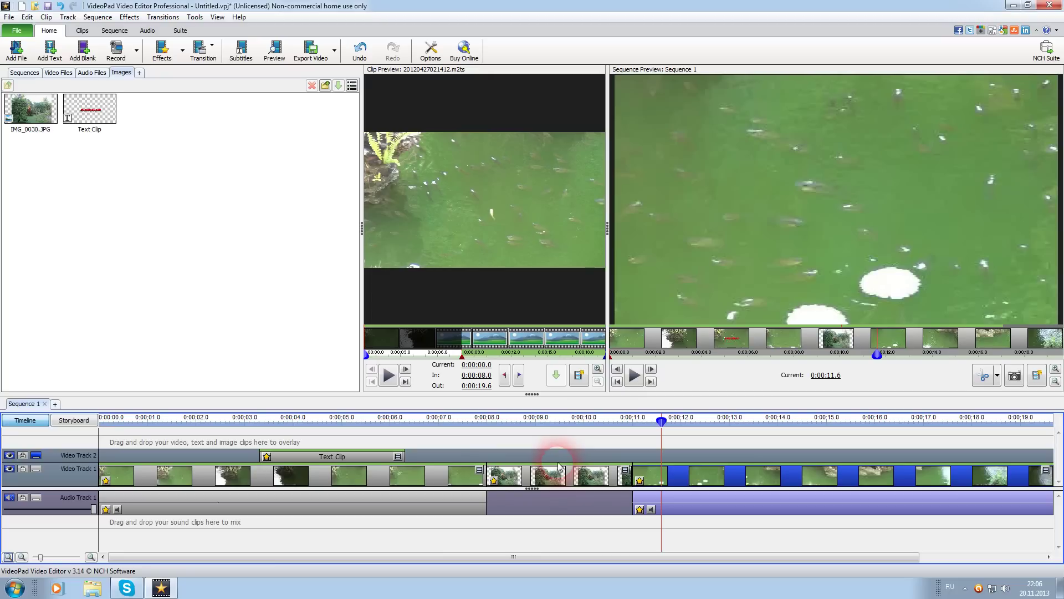
Add a Split - Vertical, Out transition with a 1-second duration between the image and the following clip on Video Track 1
left_click(626, 470)
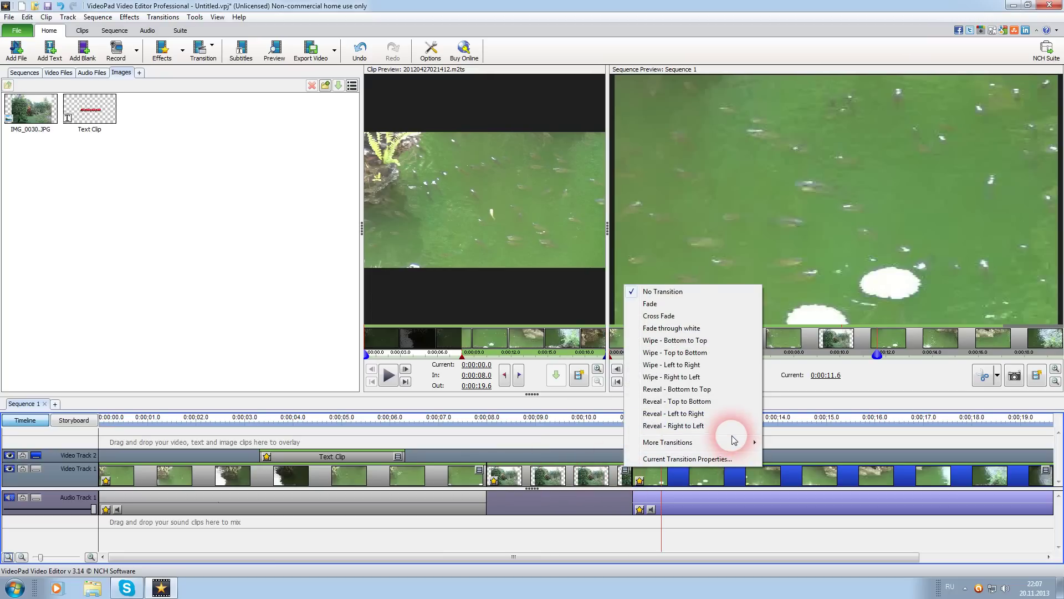
mouse_move(743, 441)
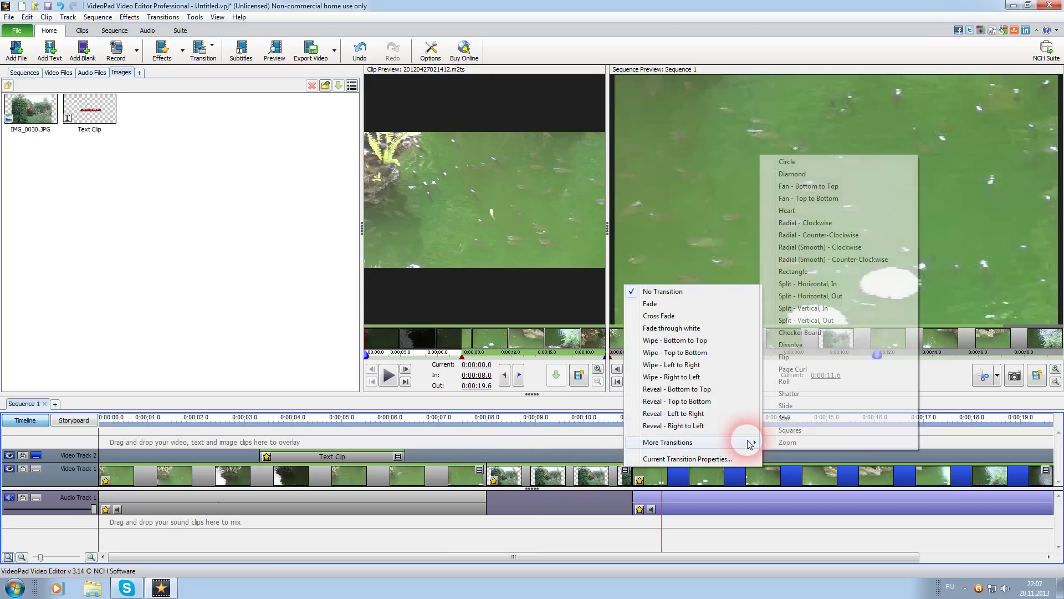
left_click(818, 339)
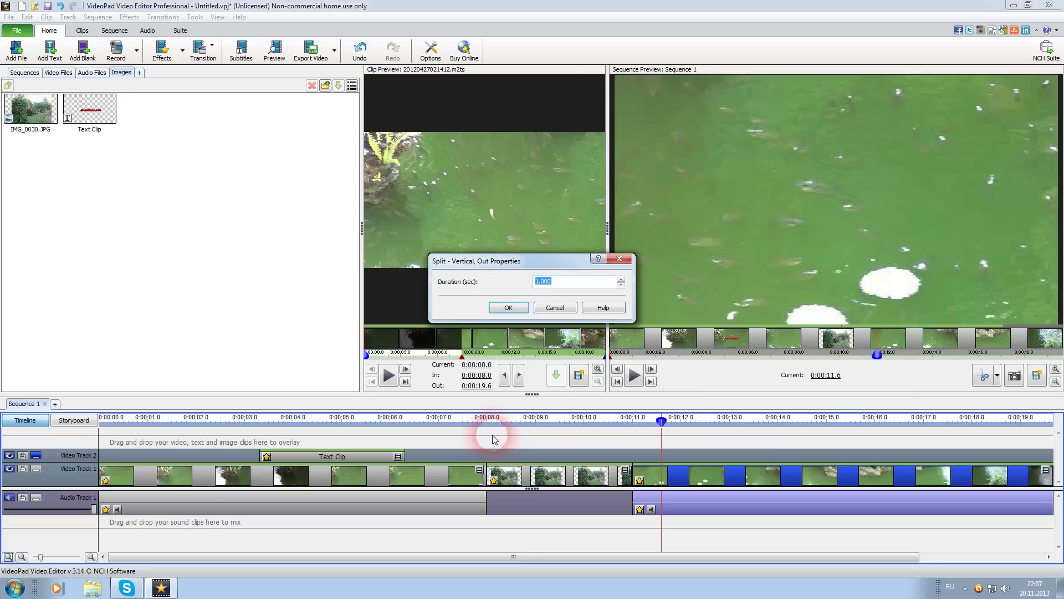
left_click(518, 306)
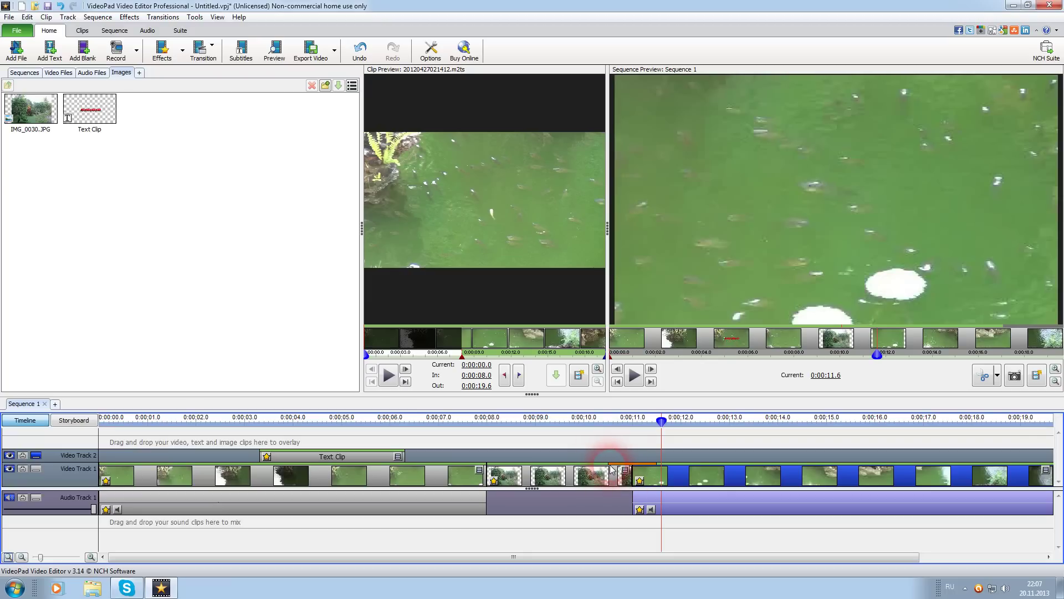
Play the sequence from about 0:00:09.8 through the transition after the image
left_click_drag(660, 421, 581, 440)
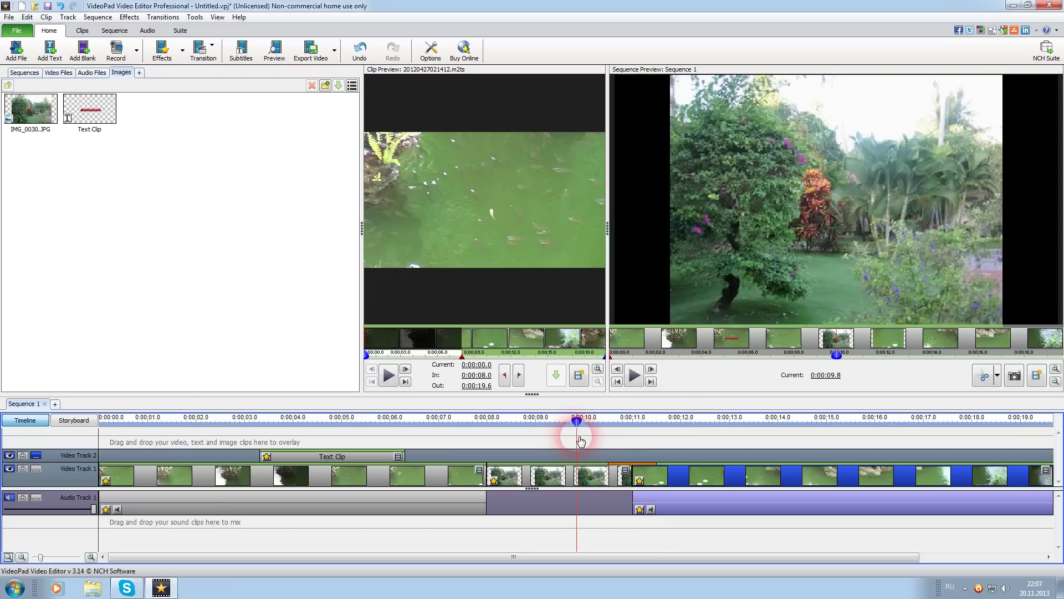
key("space")
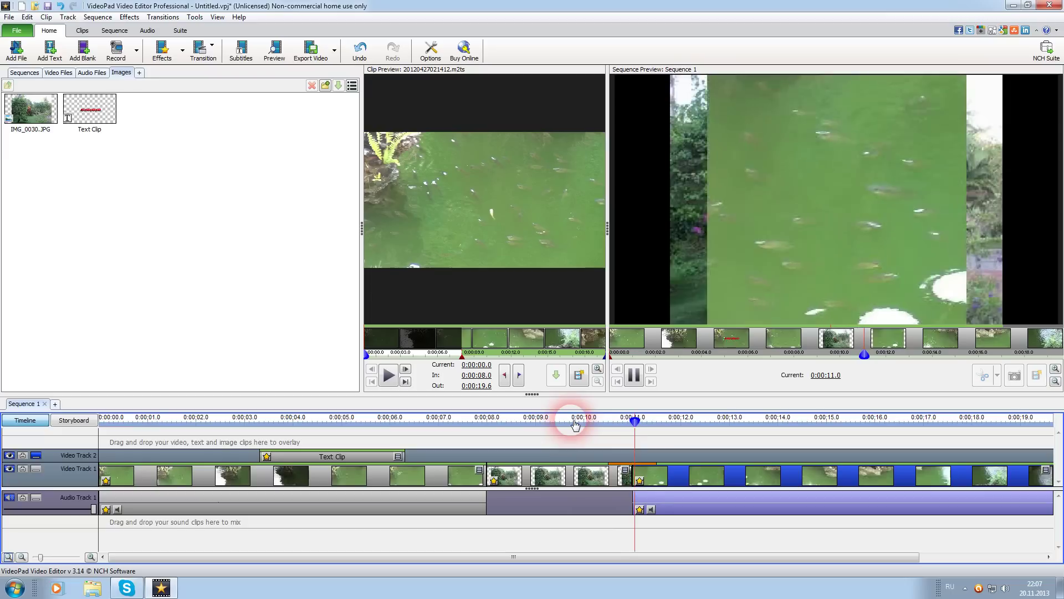
key("space")
Add a Radial (Smooth) - Clockwise transition between the first video clip and the image on Video Track 1
left_click(485, 475)
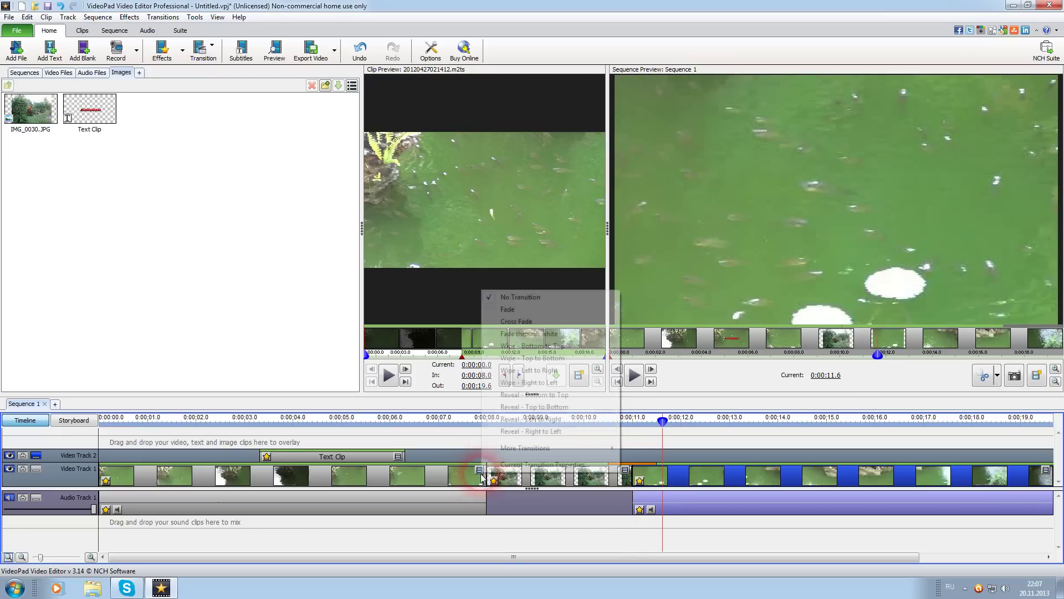
mouse_move(556, 449)
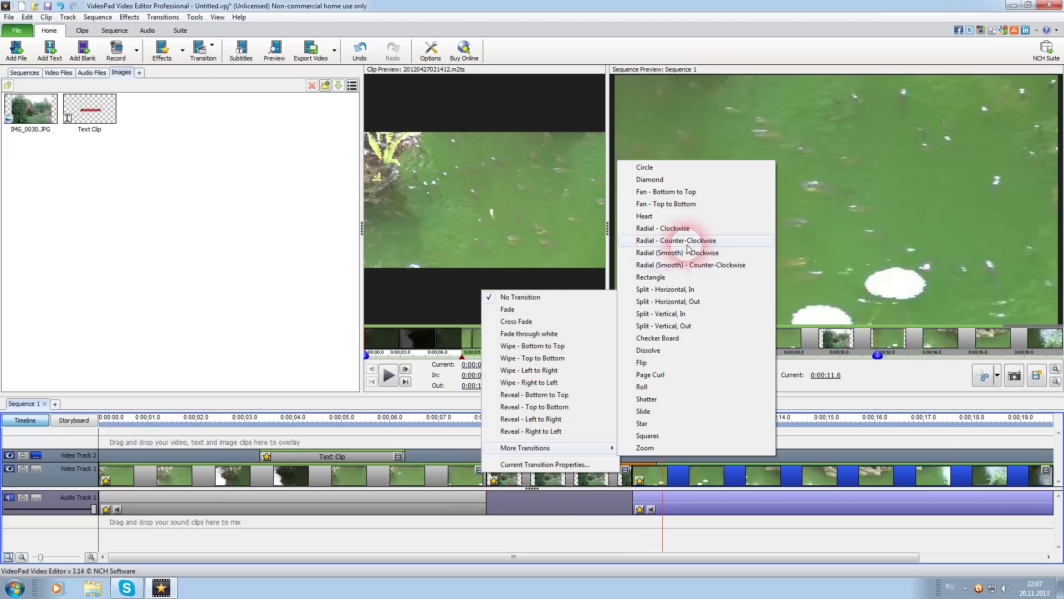
left_click(645, 254)
left_click(509, 307)
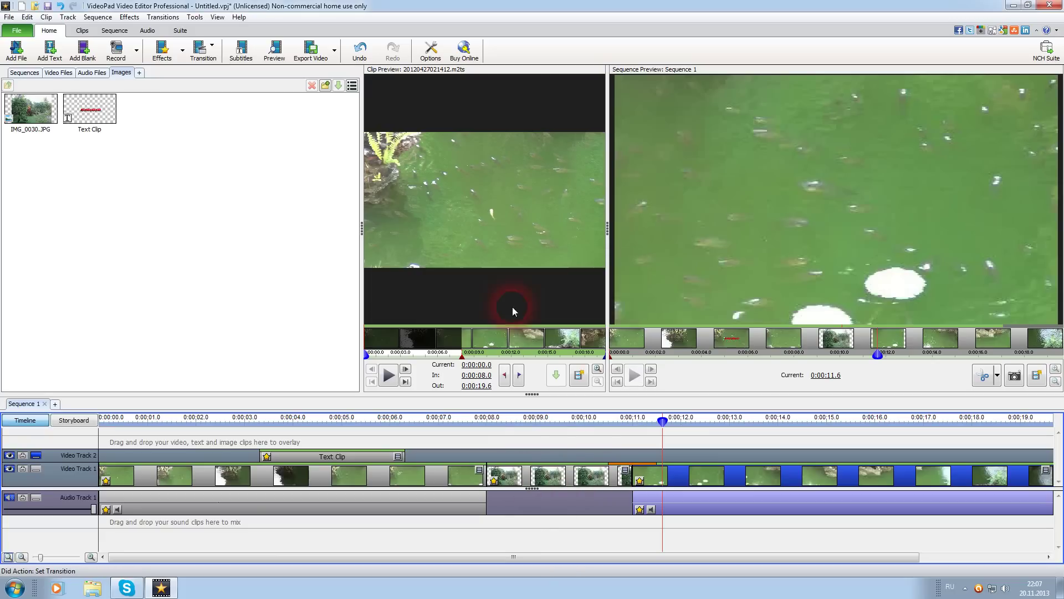
Play the sequence from about 0:00:07.4 across the image's transitions, and select the text clip on Video Track 2
left_click(456, 419)
key("space")
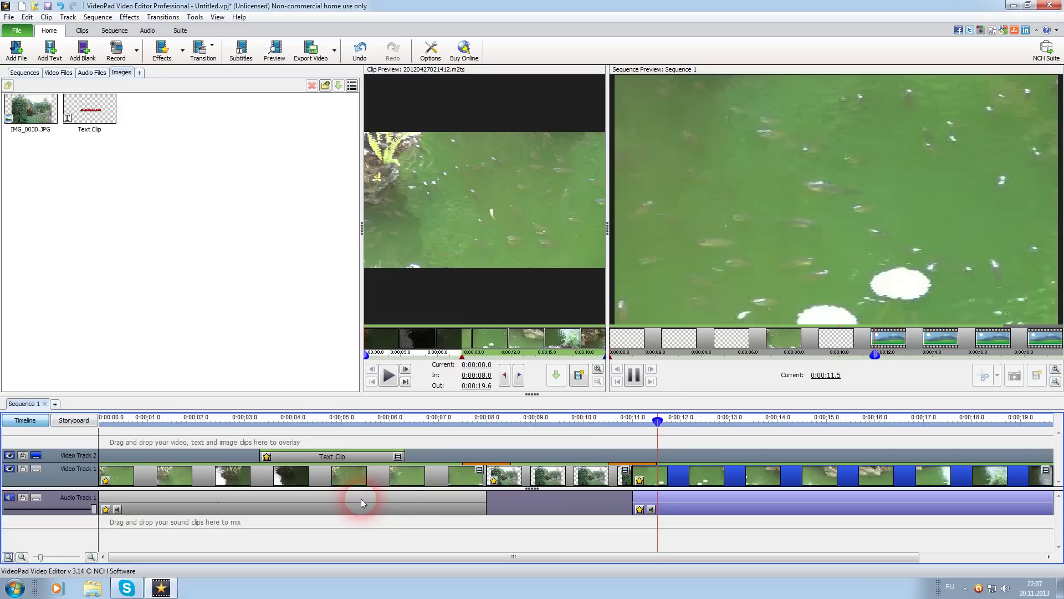
key("space")
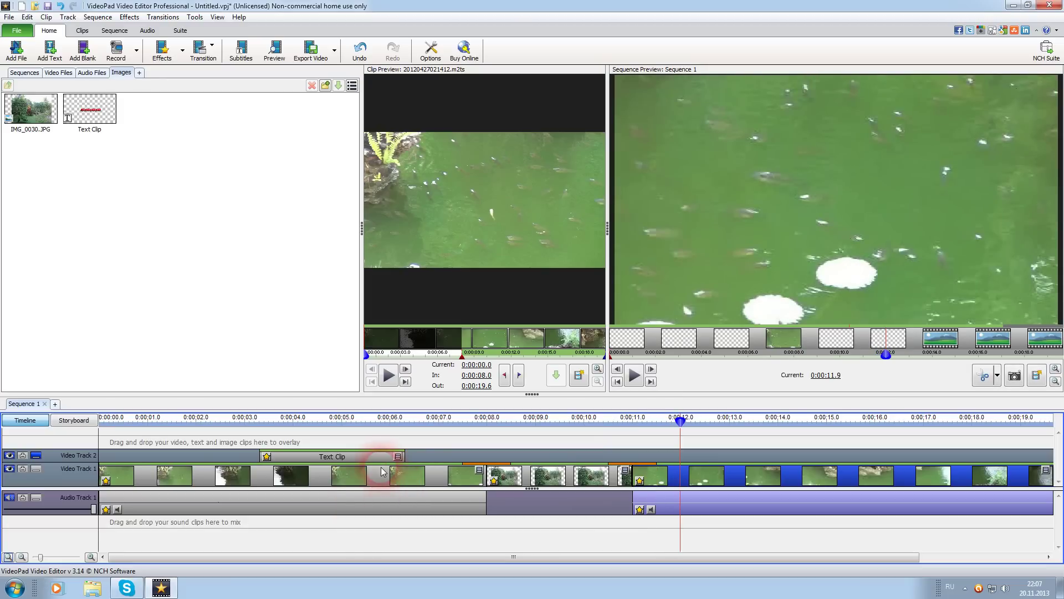
left_click(307, 456)
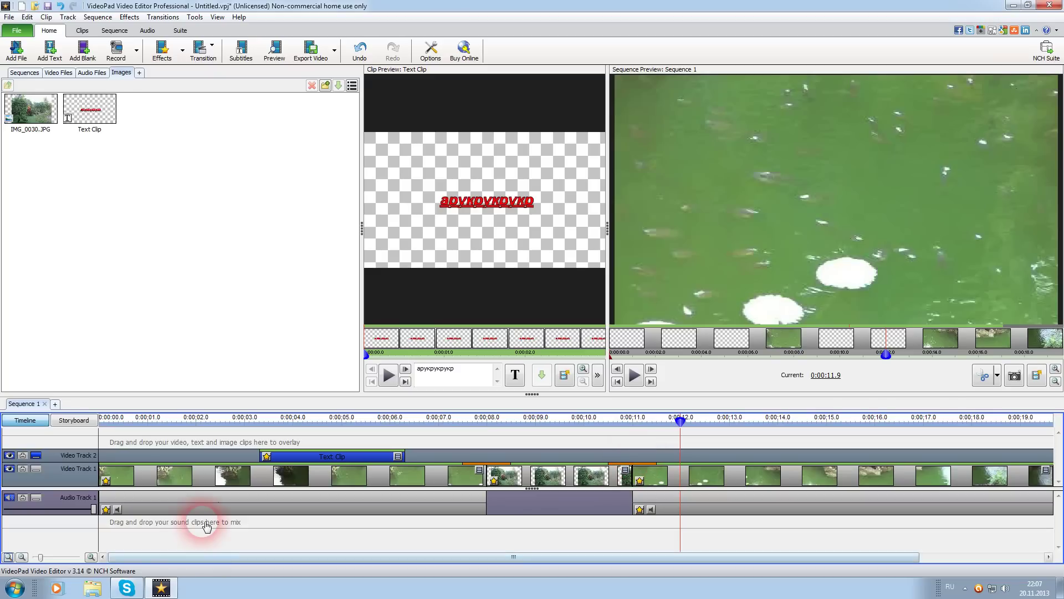
Record about 7 seconds of audio named My Audio from the default sound input and close the recorder
left_click(136, 53)
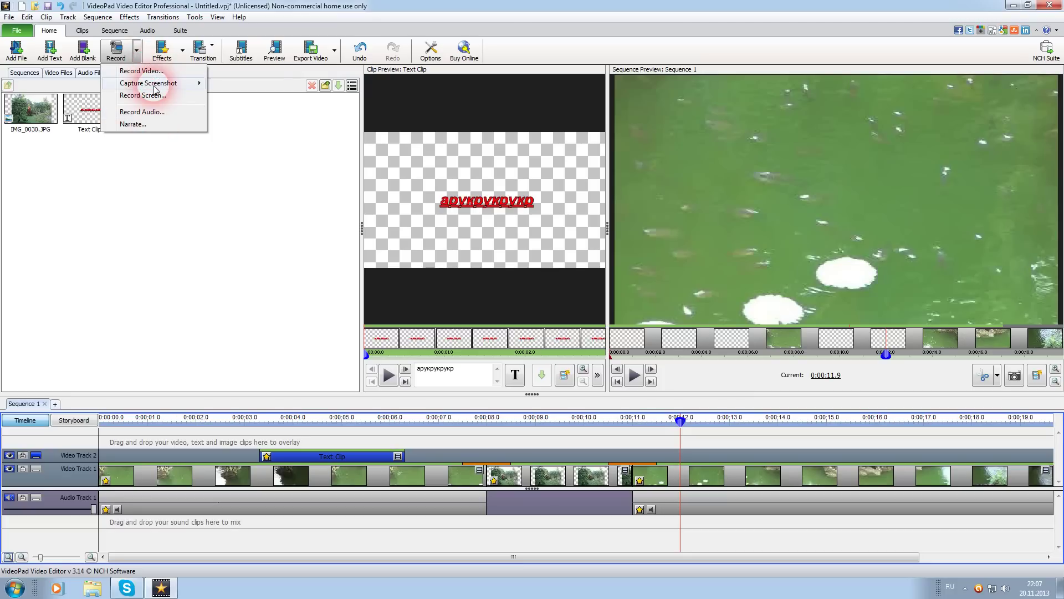
mouse_move(154, 86)
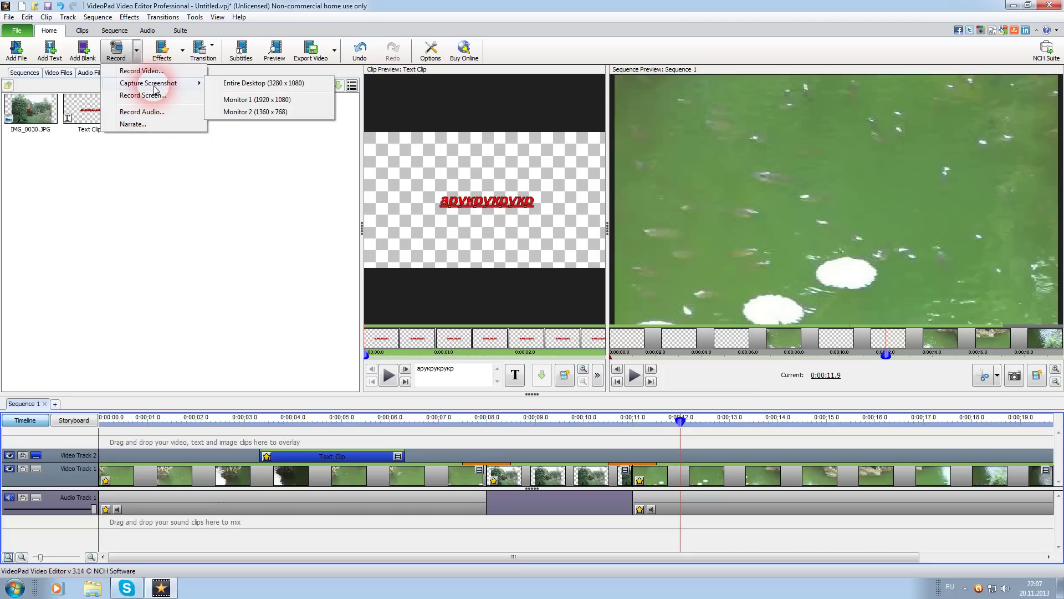
left_click(143, 112)
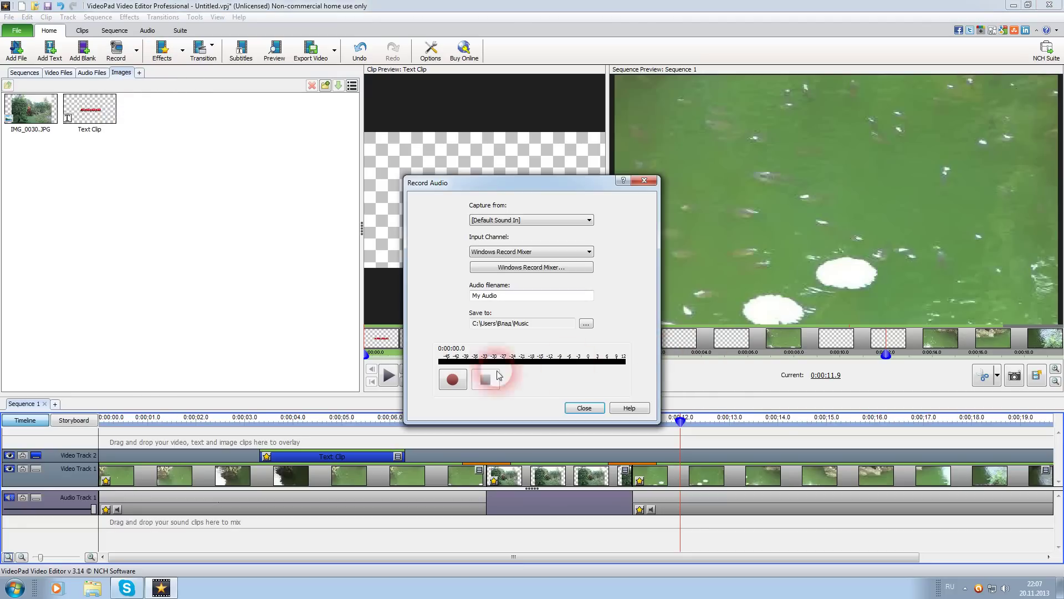
left_click(453, 380)
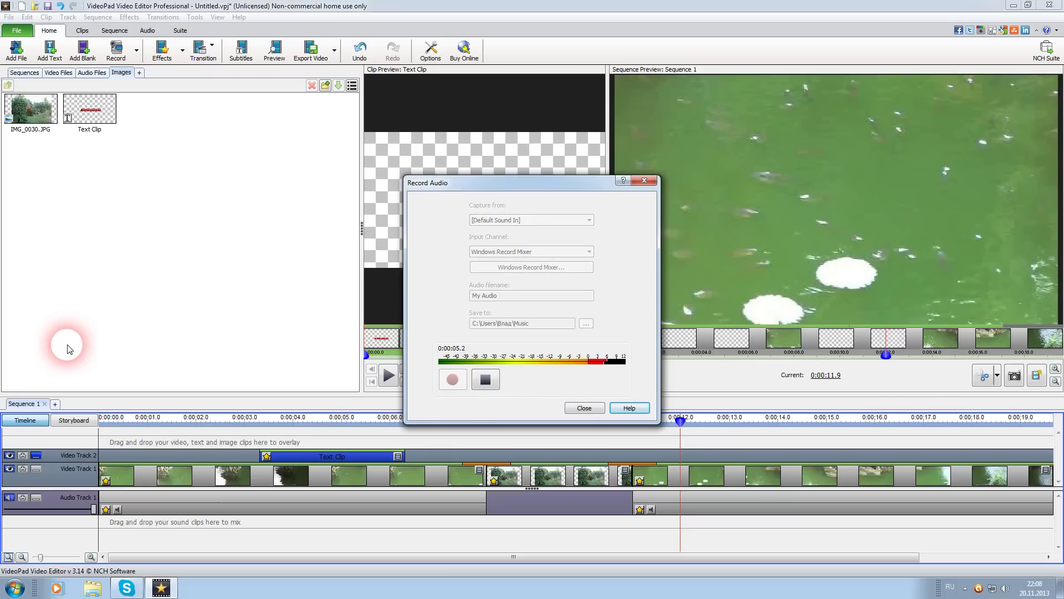
left_click(486, 379)
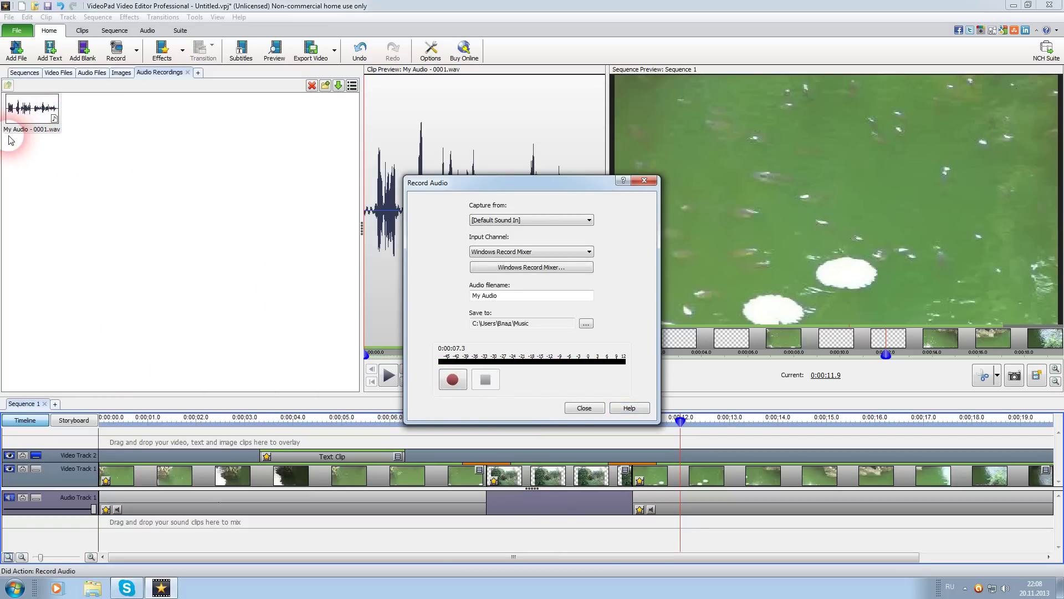
left_click(13, 122)
left_click_drag(14, 122, 19, 116)
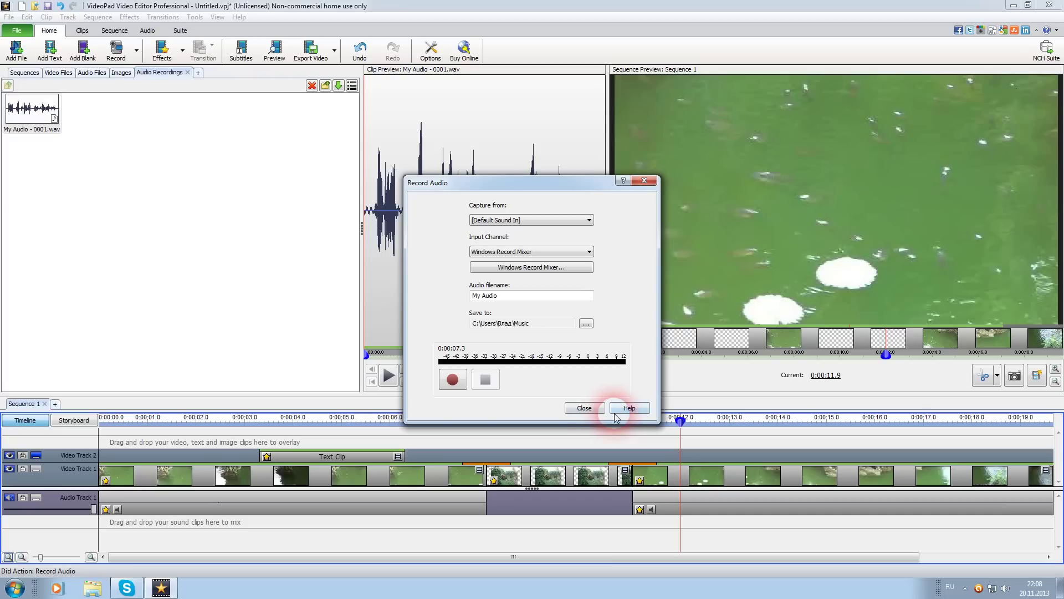
left_click(592, 406)
Place My Audio - 0001.wav on a new Audio Track 2 at about 0:00:11.8 and play the sequence from 0:00:11.0
mouse_move(25, 113)
left_mouse_down()
mouse_move(587, 546)
mouse_move(721, 546)
mouse_move(669, 531)
left_mouse_up()
left_click(634, 423)
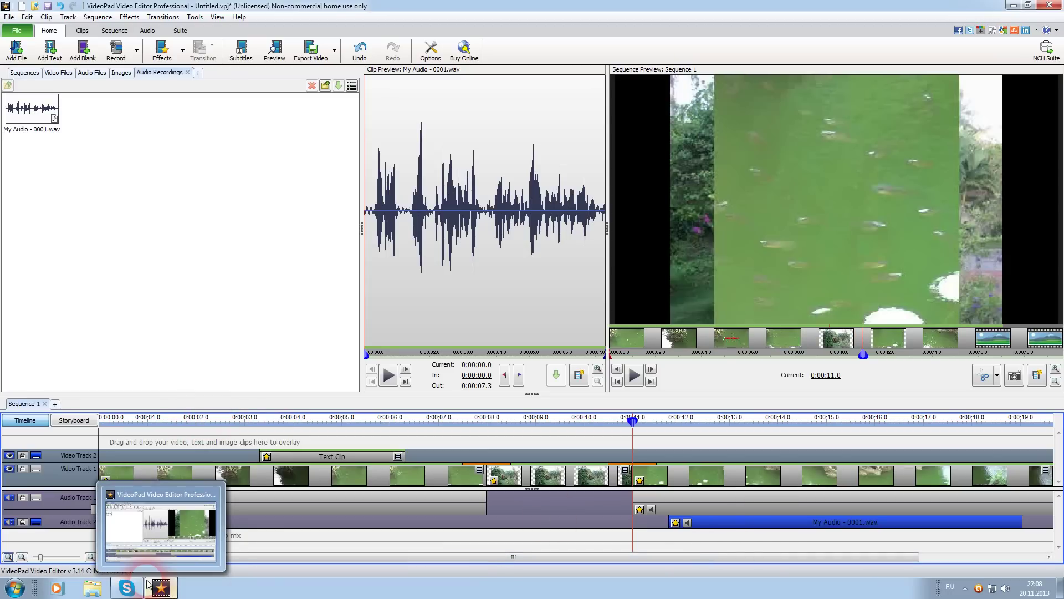
key("space")
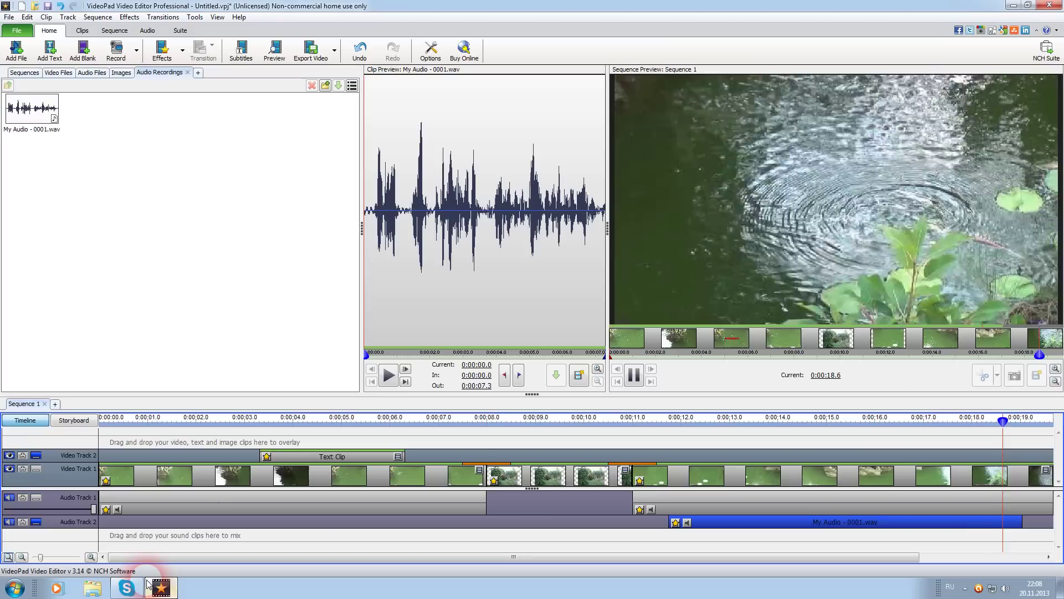
mouse_move(148, 583)
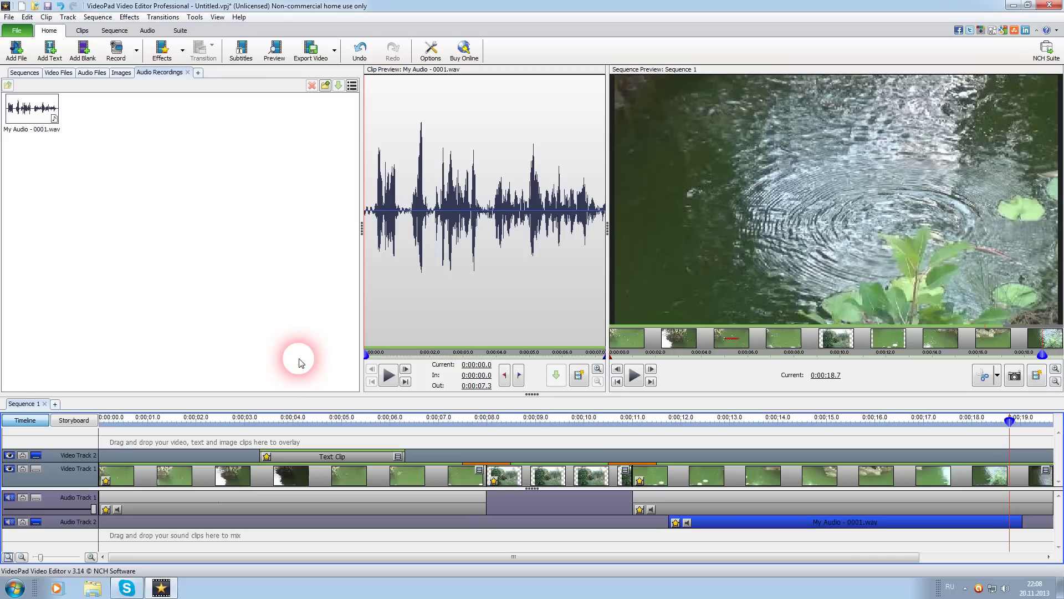
Open the video export setup, review the disc and upload outputs, and choose Computer / Data as the output
left_click(335, 53)
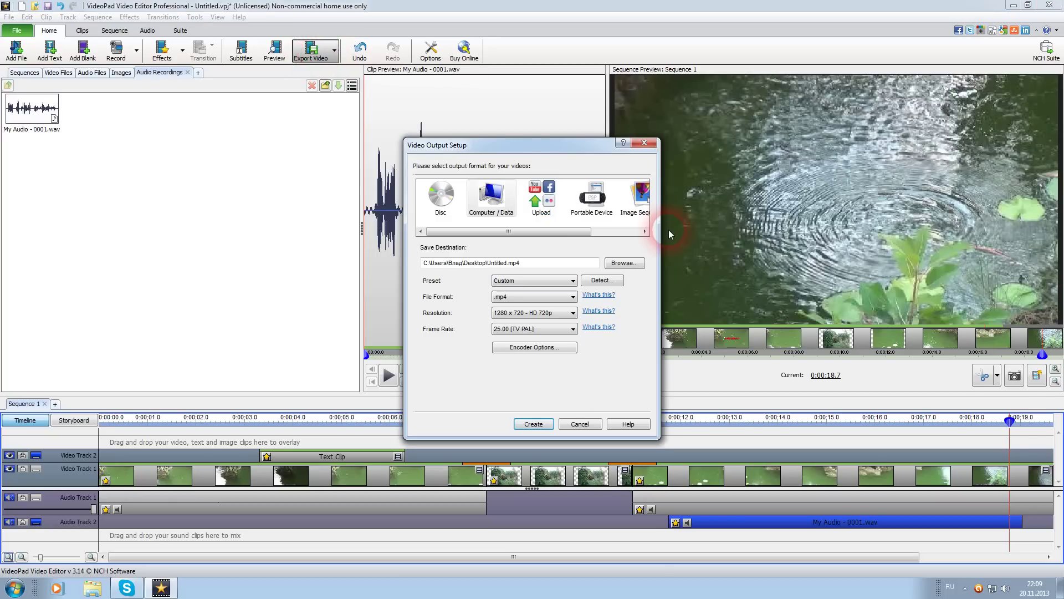
left_click(440, 197)
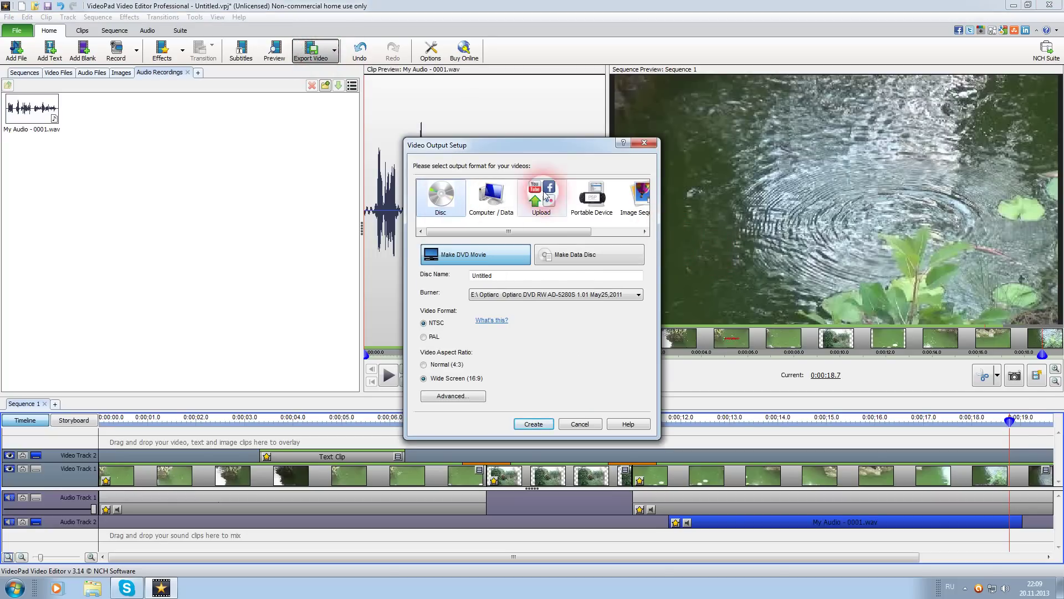
left_click(492, 195)
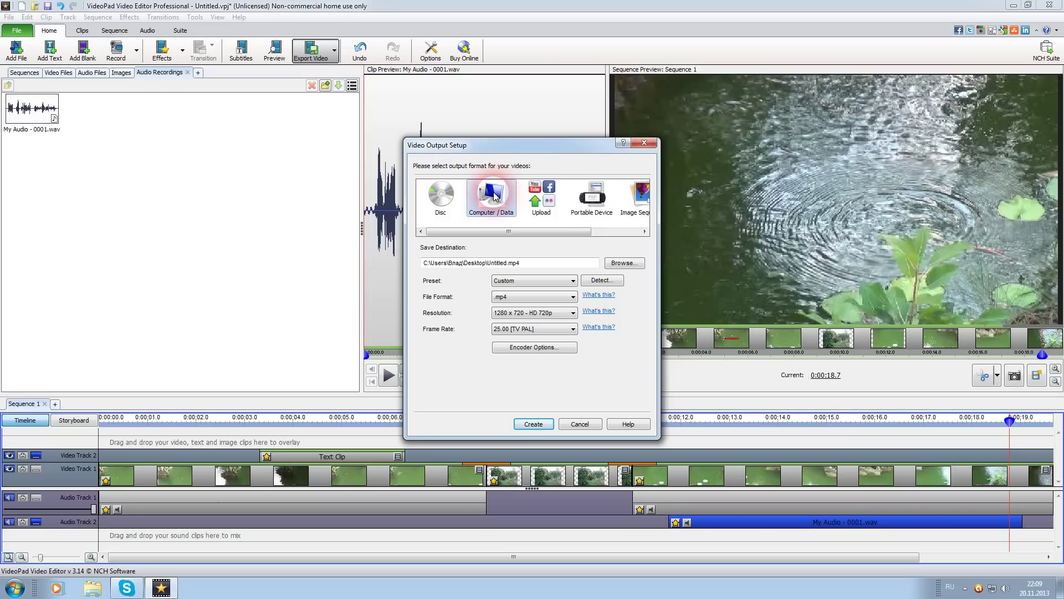
left_click(536, 204)
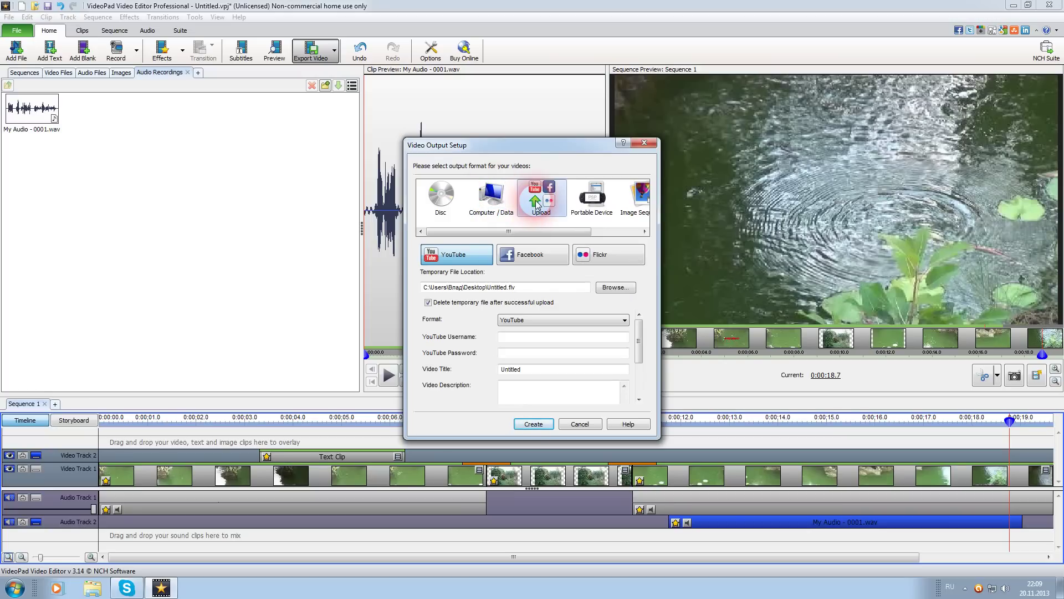
left_click(490, 206)
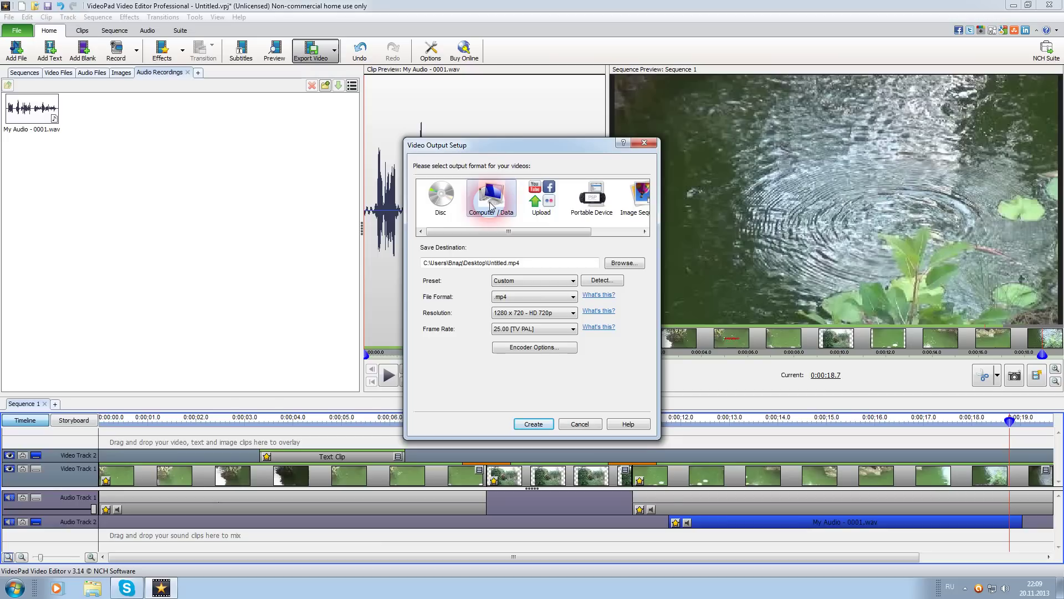
Apply the HD 720 export preset and change the file format to .mp4
left_click(574, 281)
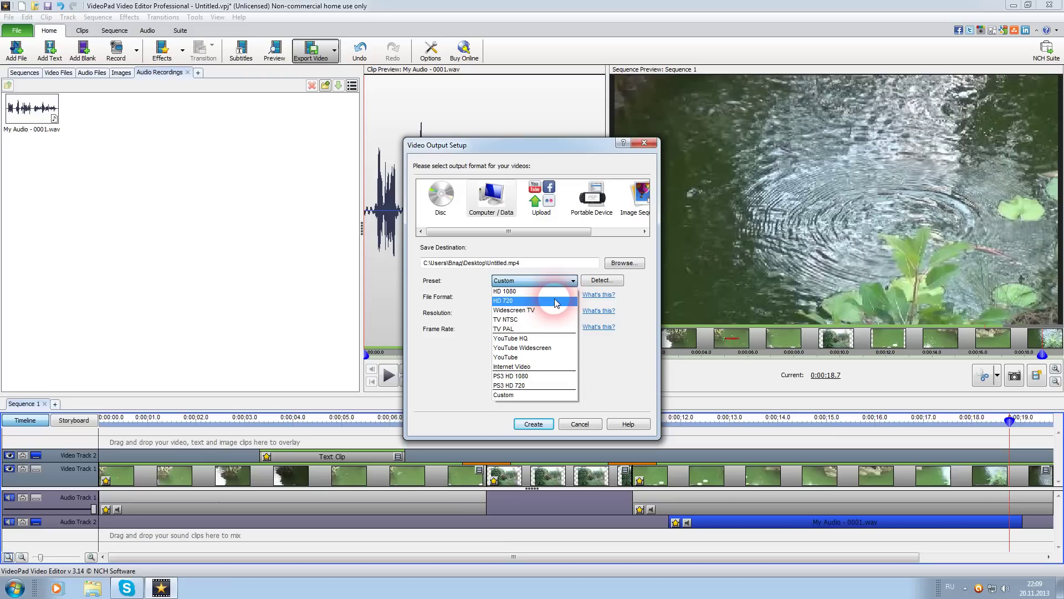
left_click(556, 301)
left_click(573, 298)
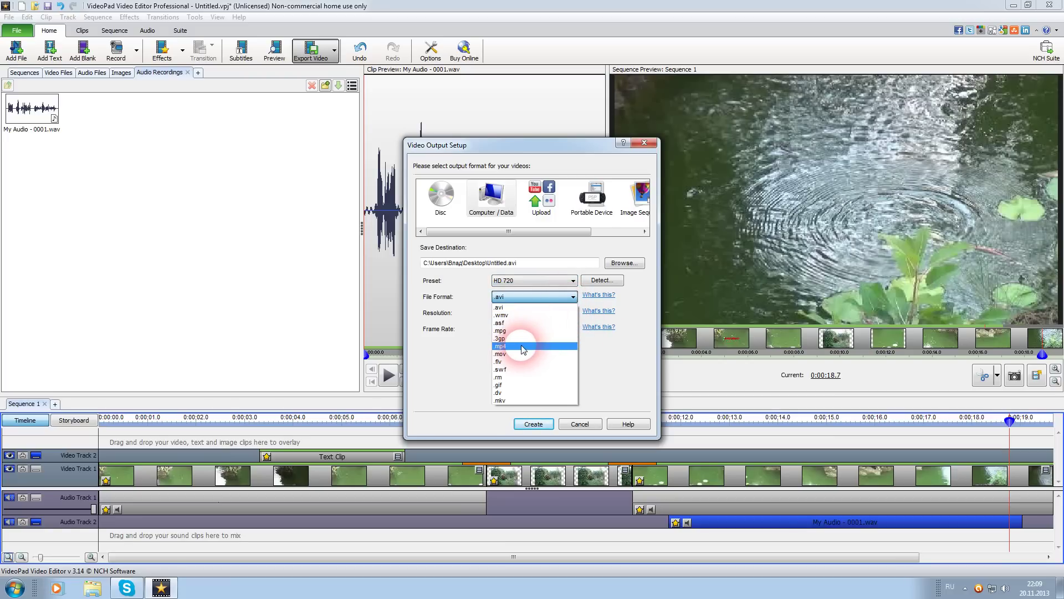
left_click(523, 346)
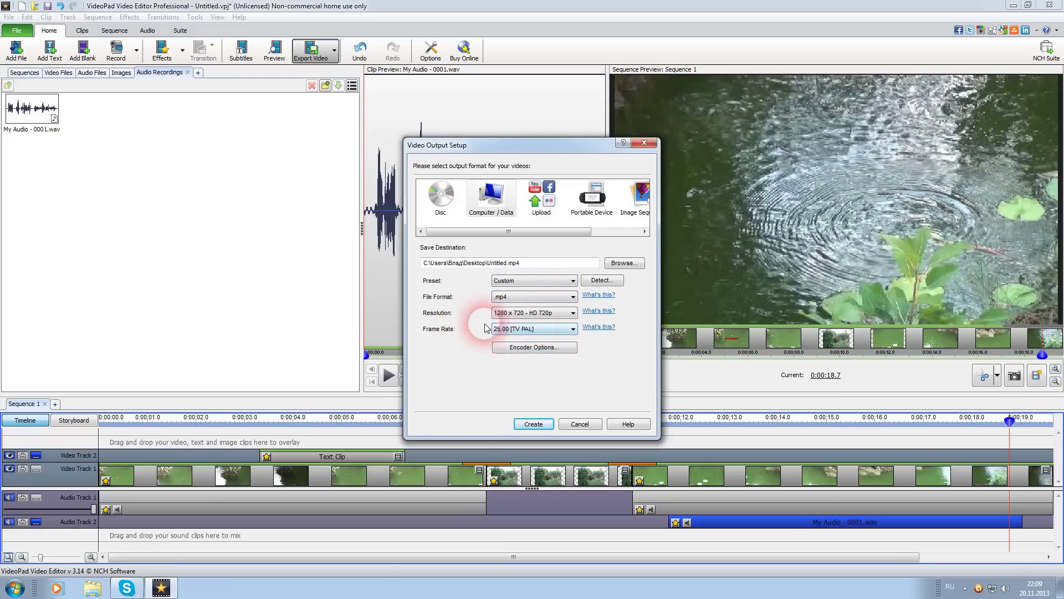
Set a custom export frame rate of 50 frames per second
left_click(573, 329)
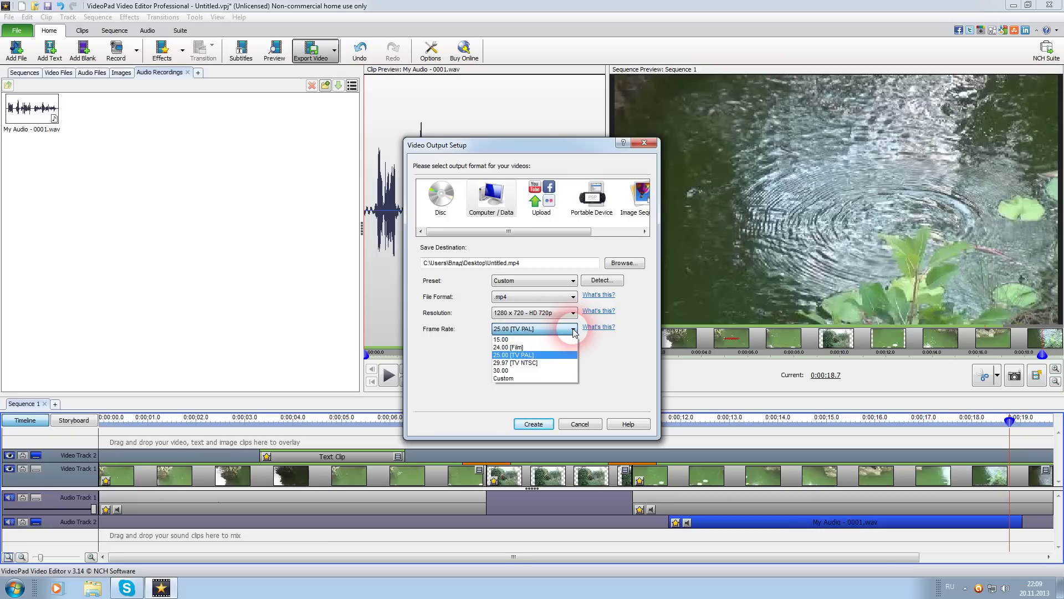
left_click(547, 376)
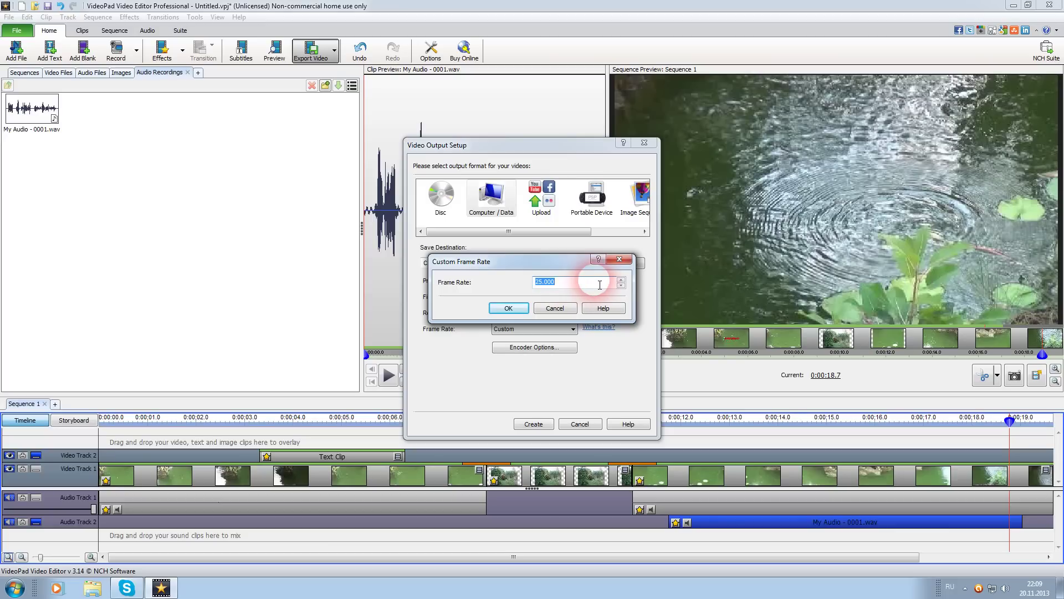
left_click(621, 279)
left_click(621, 278)
left_click(621, 278)
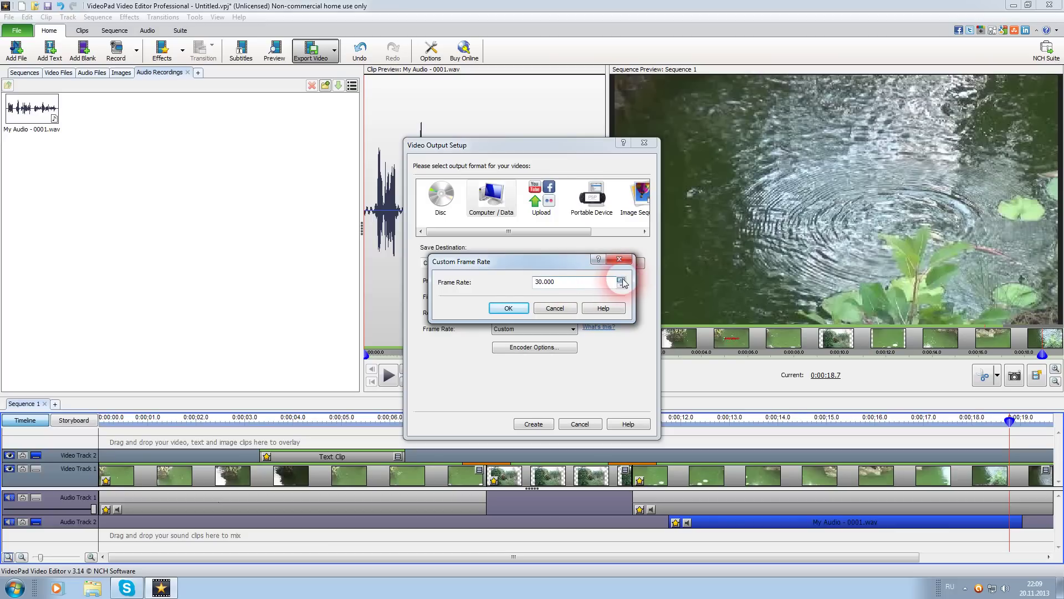
left_click(622, 279)
left_click(622, 280)
left_click(622, 279)
key("shift+Right")
type("5")
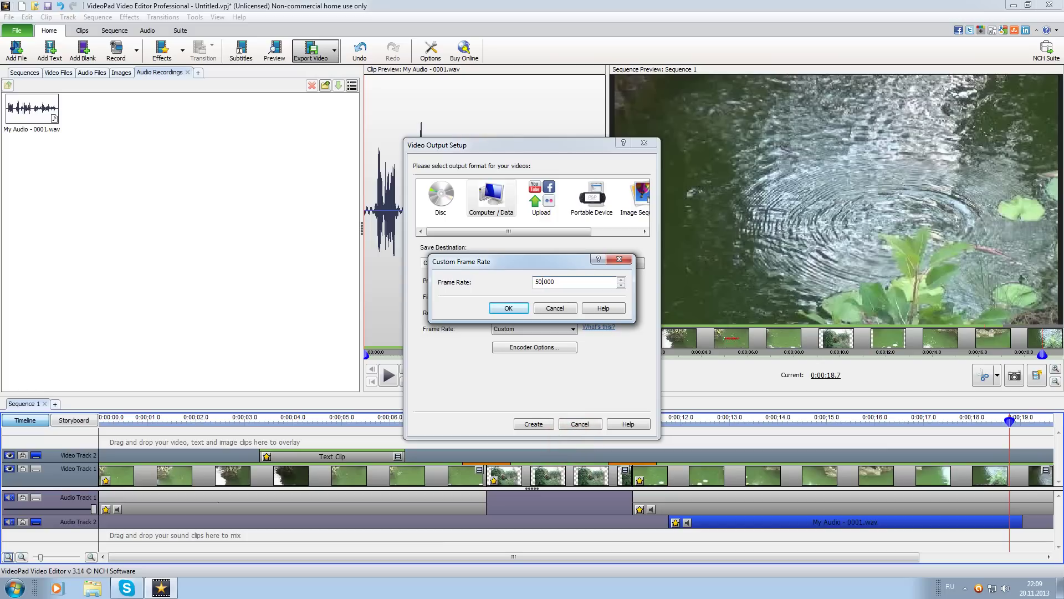
left_click(499, 306)
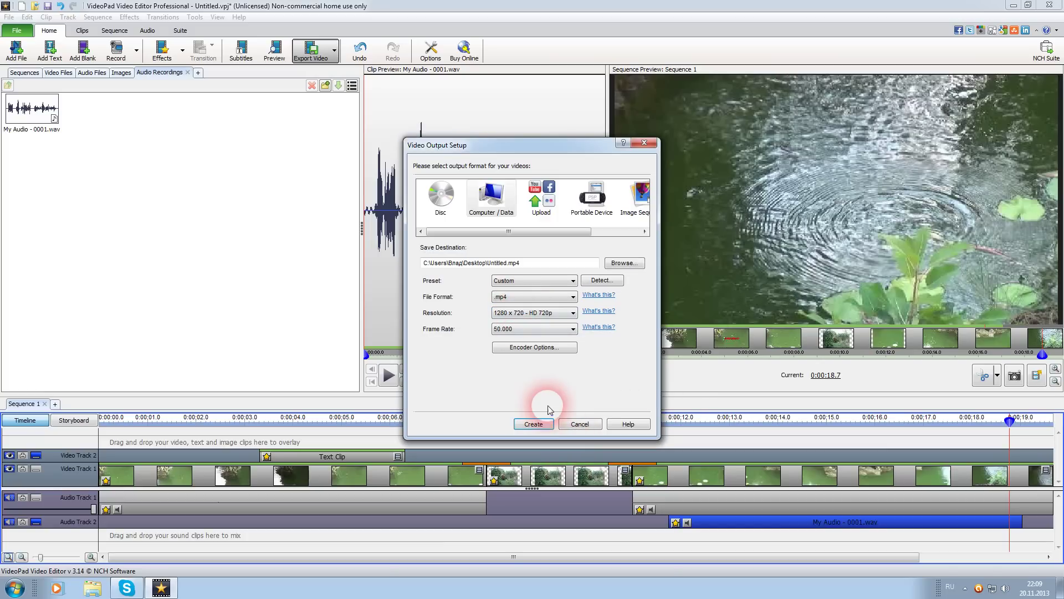
Set the MP4 encoder's video quality rate factor to 43.4 and name the output file выход in the Desktop folder
left_click(547, 348)
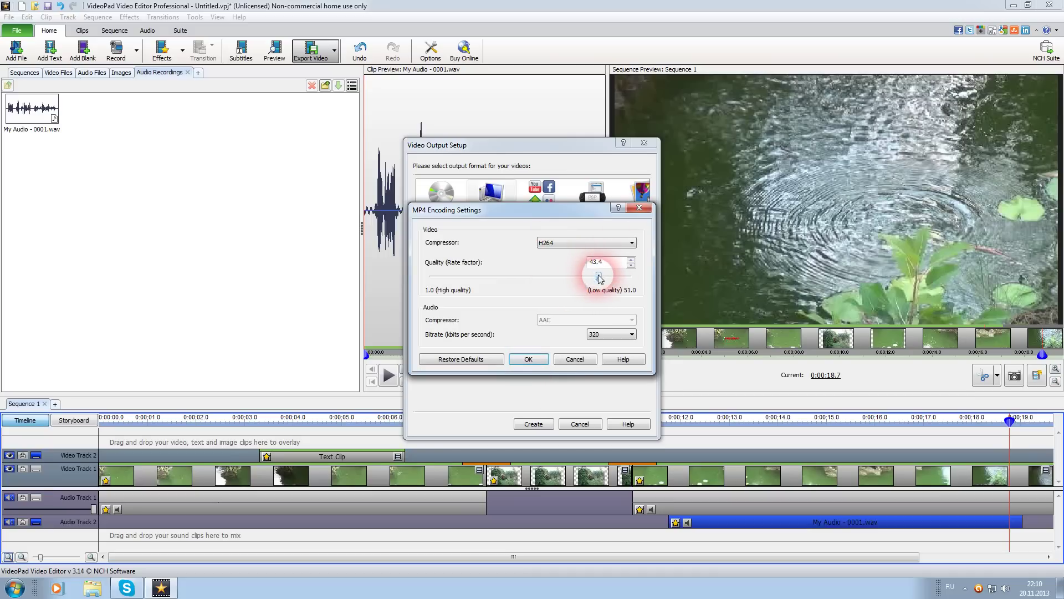
left_click(532, 361)
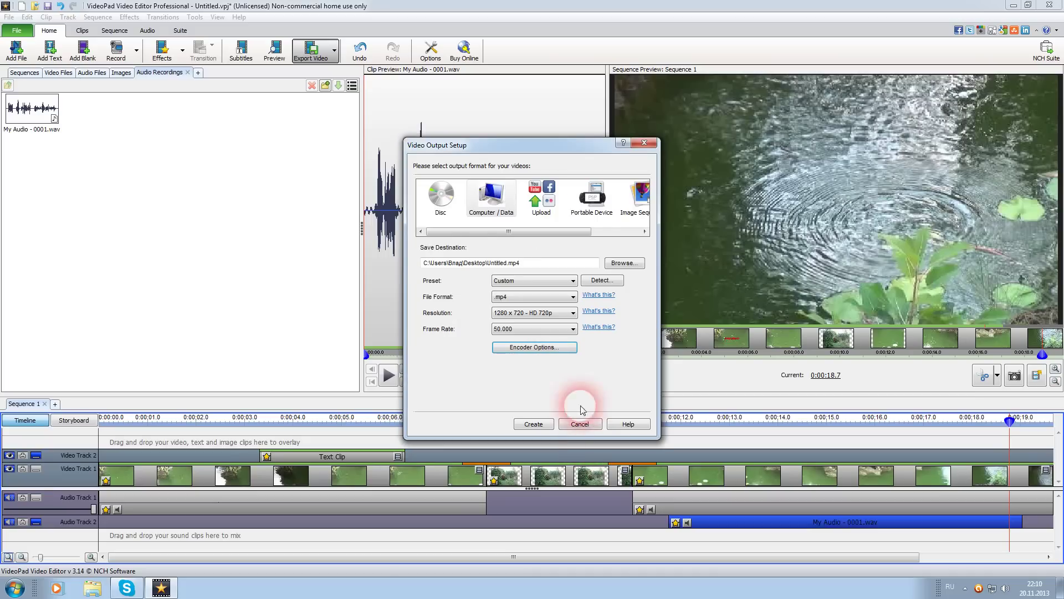
left_click(535, 265)
key("BackSpace")
key("BackSpace")
key("BackSpace")
key("BackSpace")
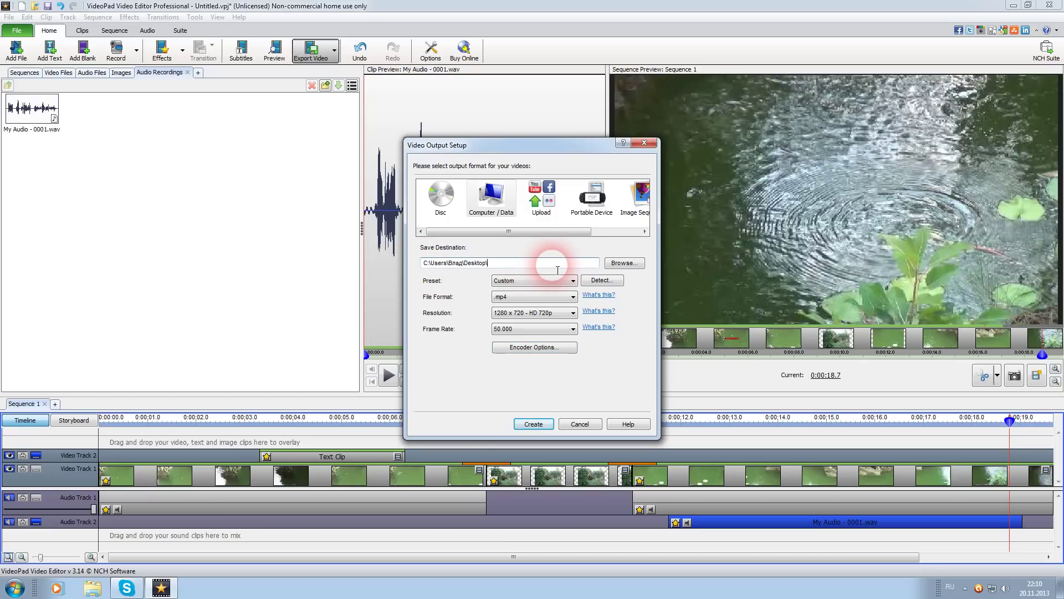
type("eыход")
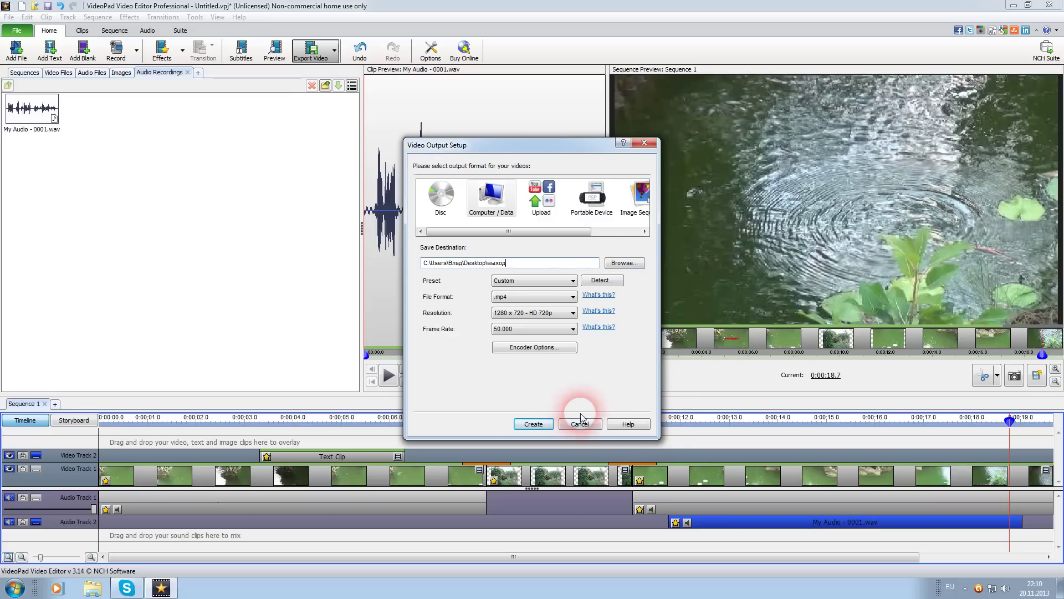
Review the remaining output types, including Image Sequence and Stereoscopic 3D, keeping Computer / Data as the output
left_click_drag(563, 231, 620, 236)
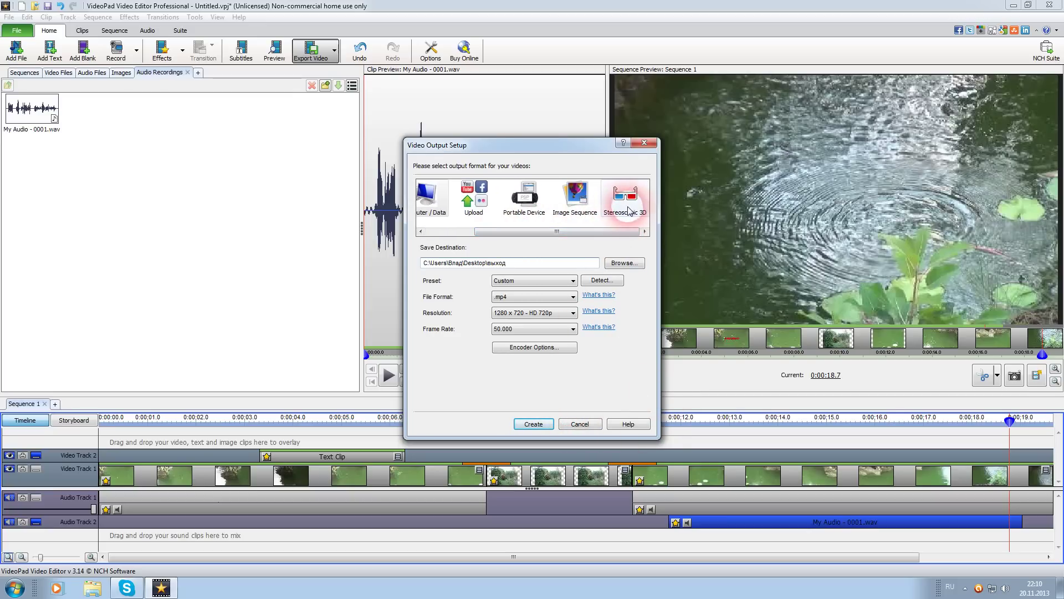
left_click(577, 207)
left_click_drag(586, 231, 506, 237)
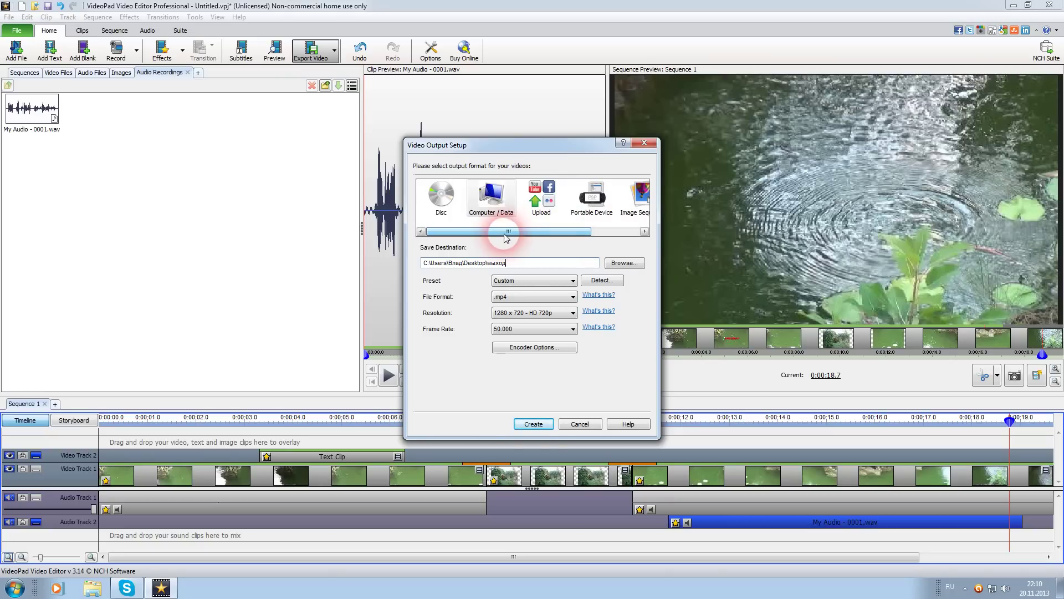
Export the sequence to the video file, dismiss the completion notice and minimize the editor to show the desktop
left_click(535, 424)
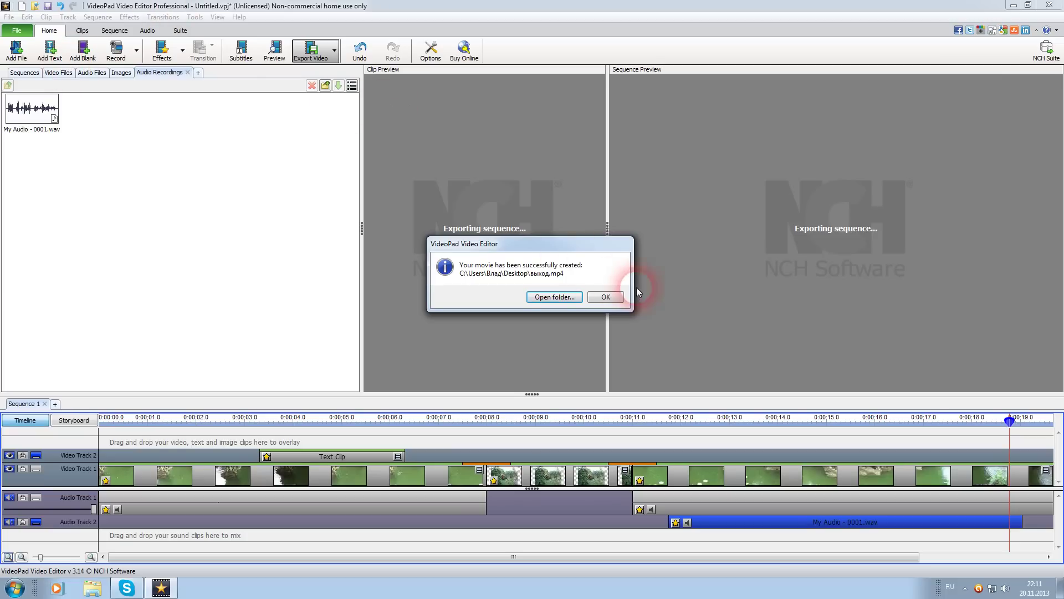
left_click(606, 297)
left_click(1015, 6)
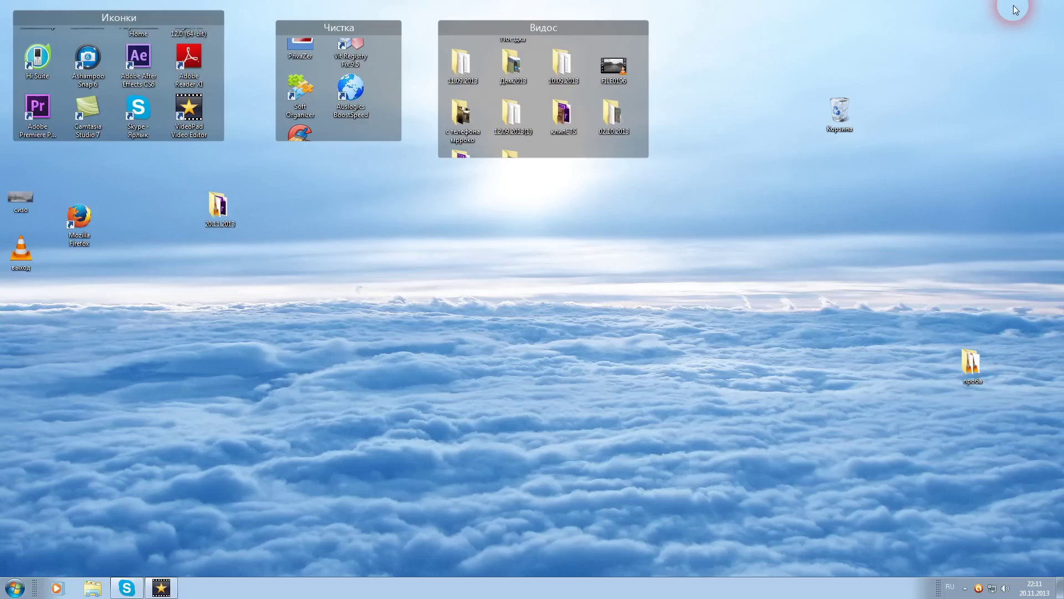
Examine the general and detailed file properties of the exported выход video on the desktop
right_click(19, 264)
left_click(92, 562)
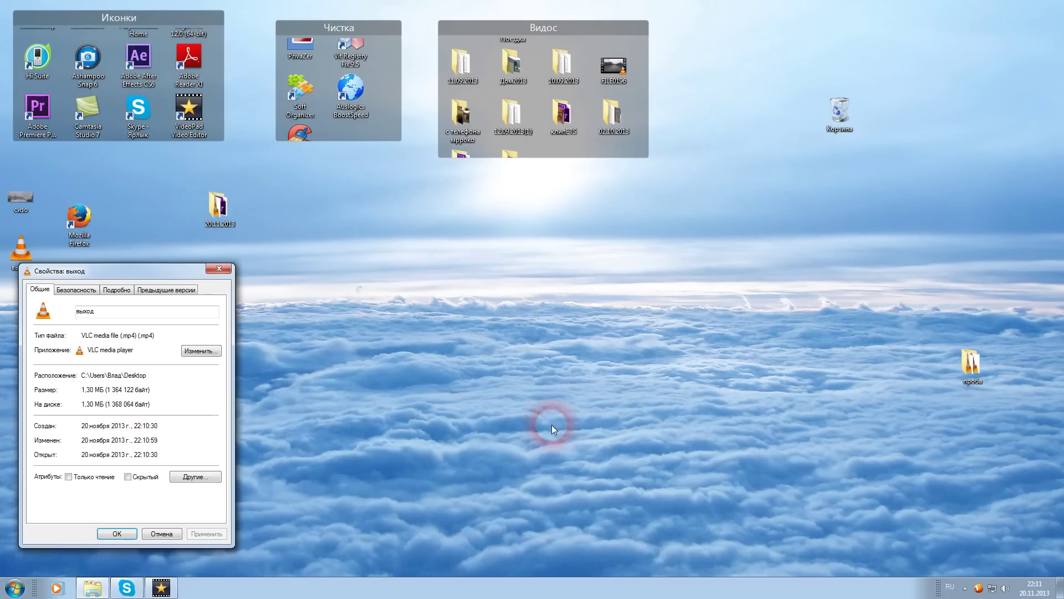
left_click(117, 290)
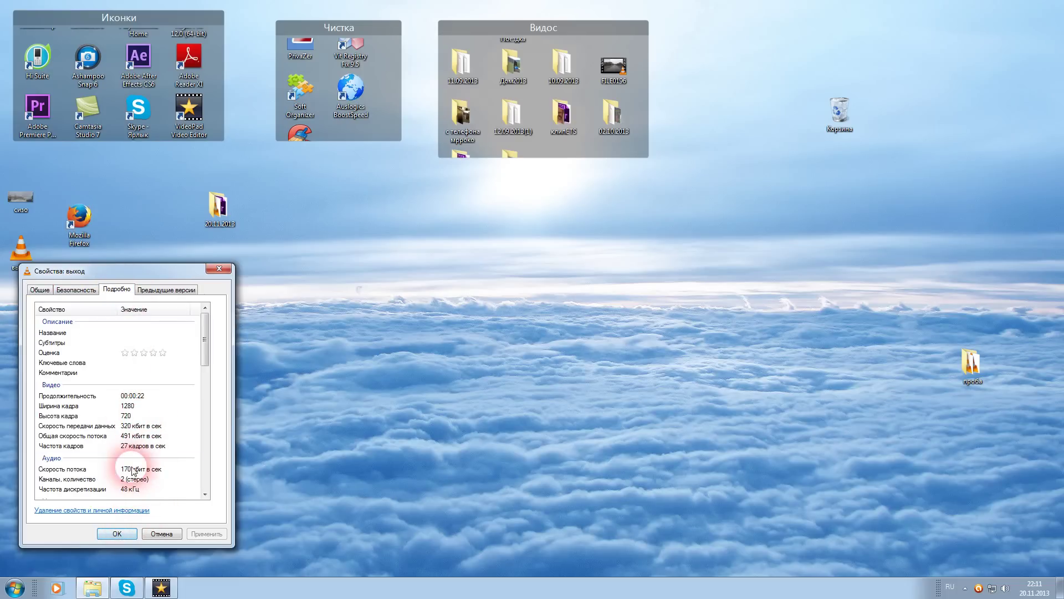
left_click(117, 534)
Play the exported выход video in VLC, view it in full screen, and close the player
double_click(17, 269)
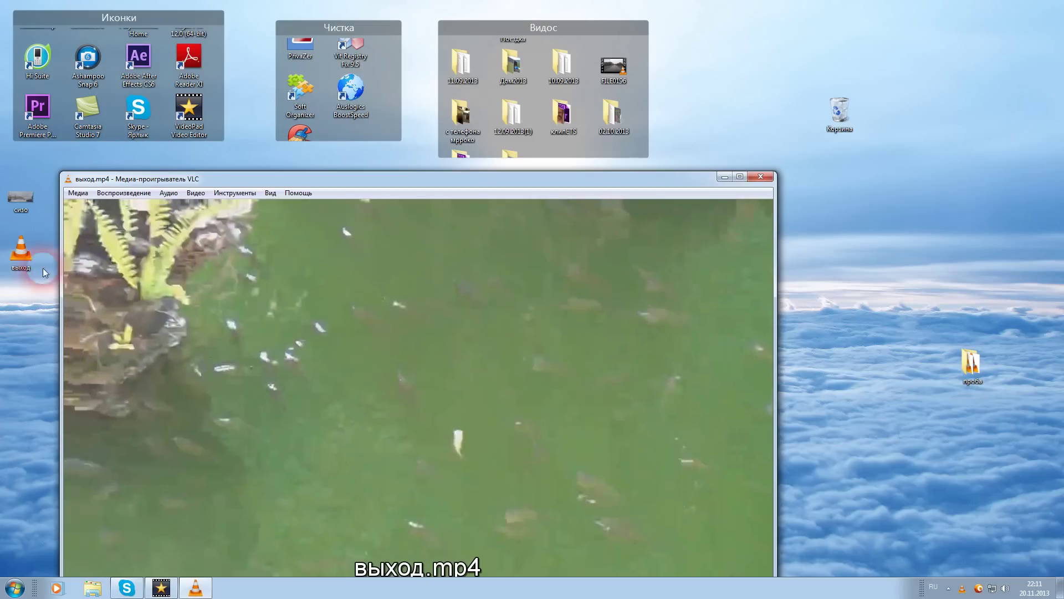
double_click(289, 323)
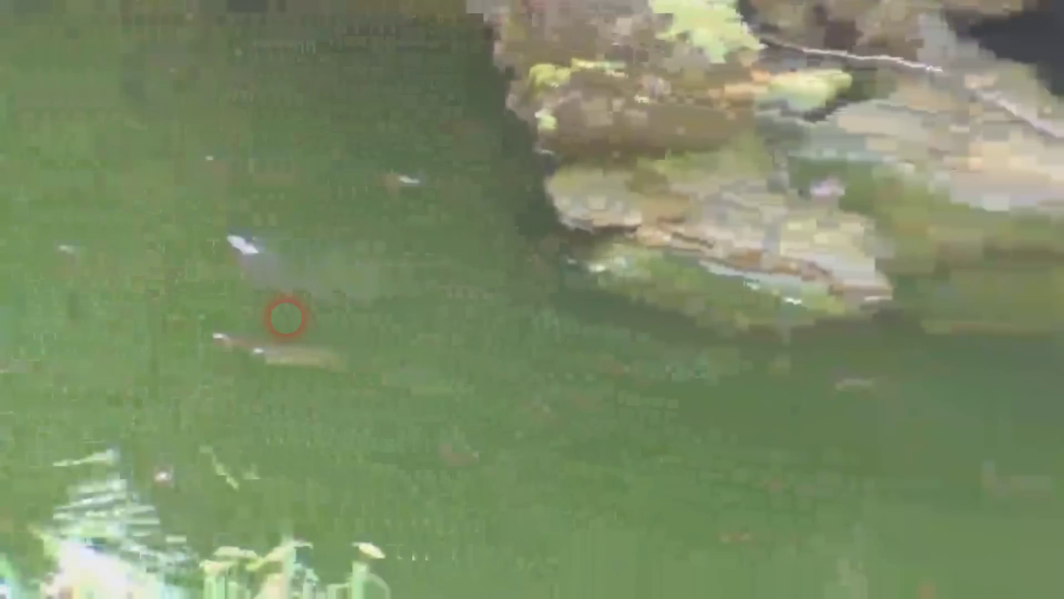
key("Escape")
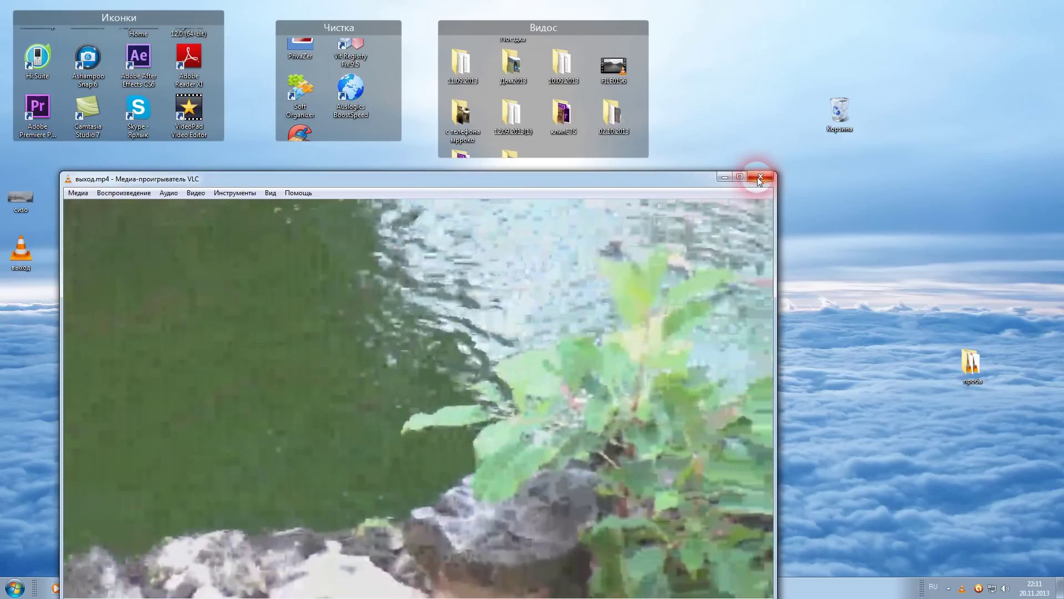
left_click(756, 176)
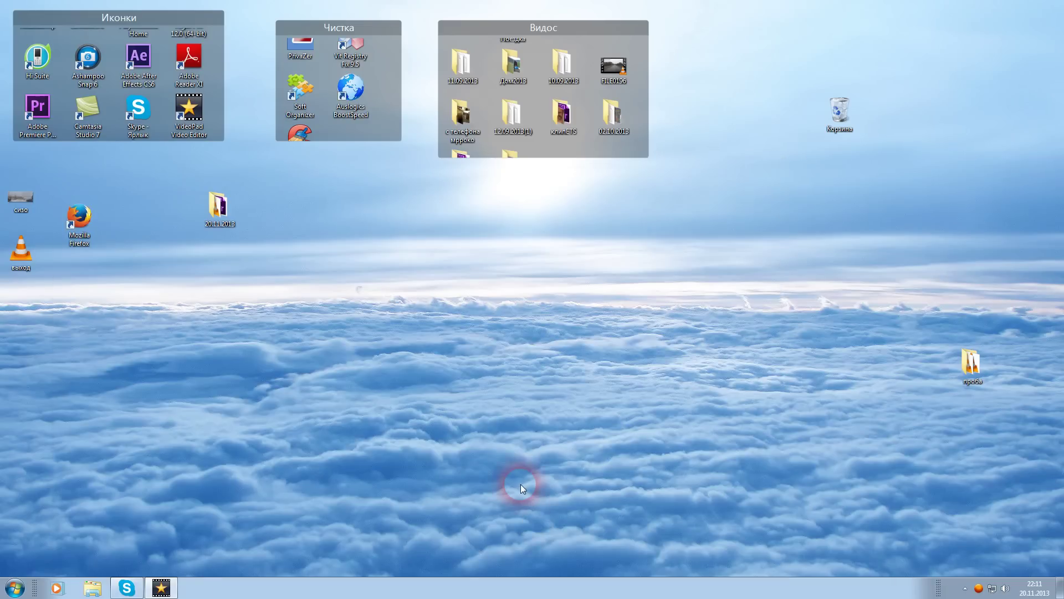